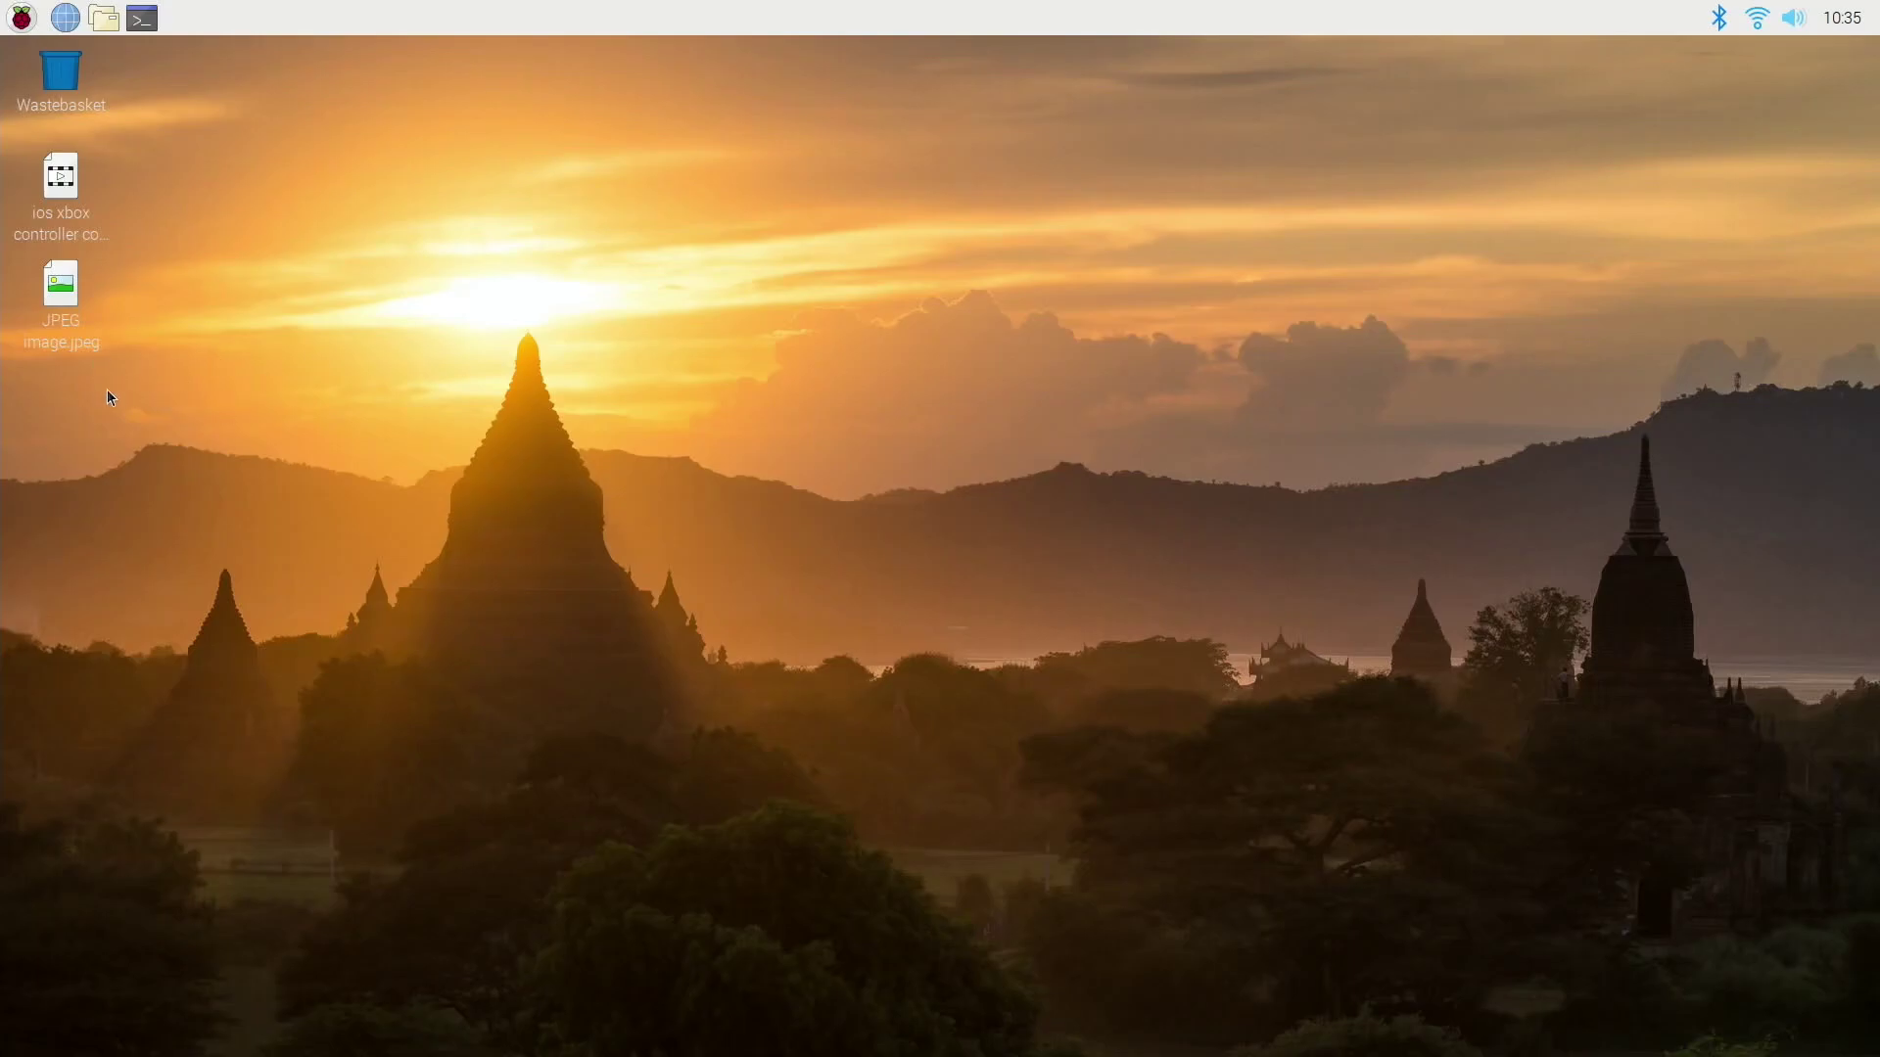
- Open the /home/pi folder in the File Manager from the taskbar
{"action": "left_click", "coordinate": [109, 25]}
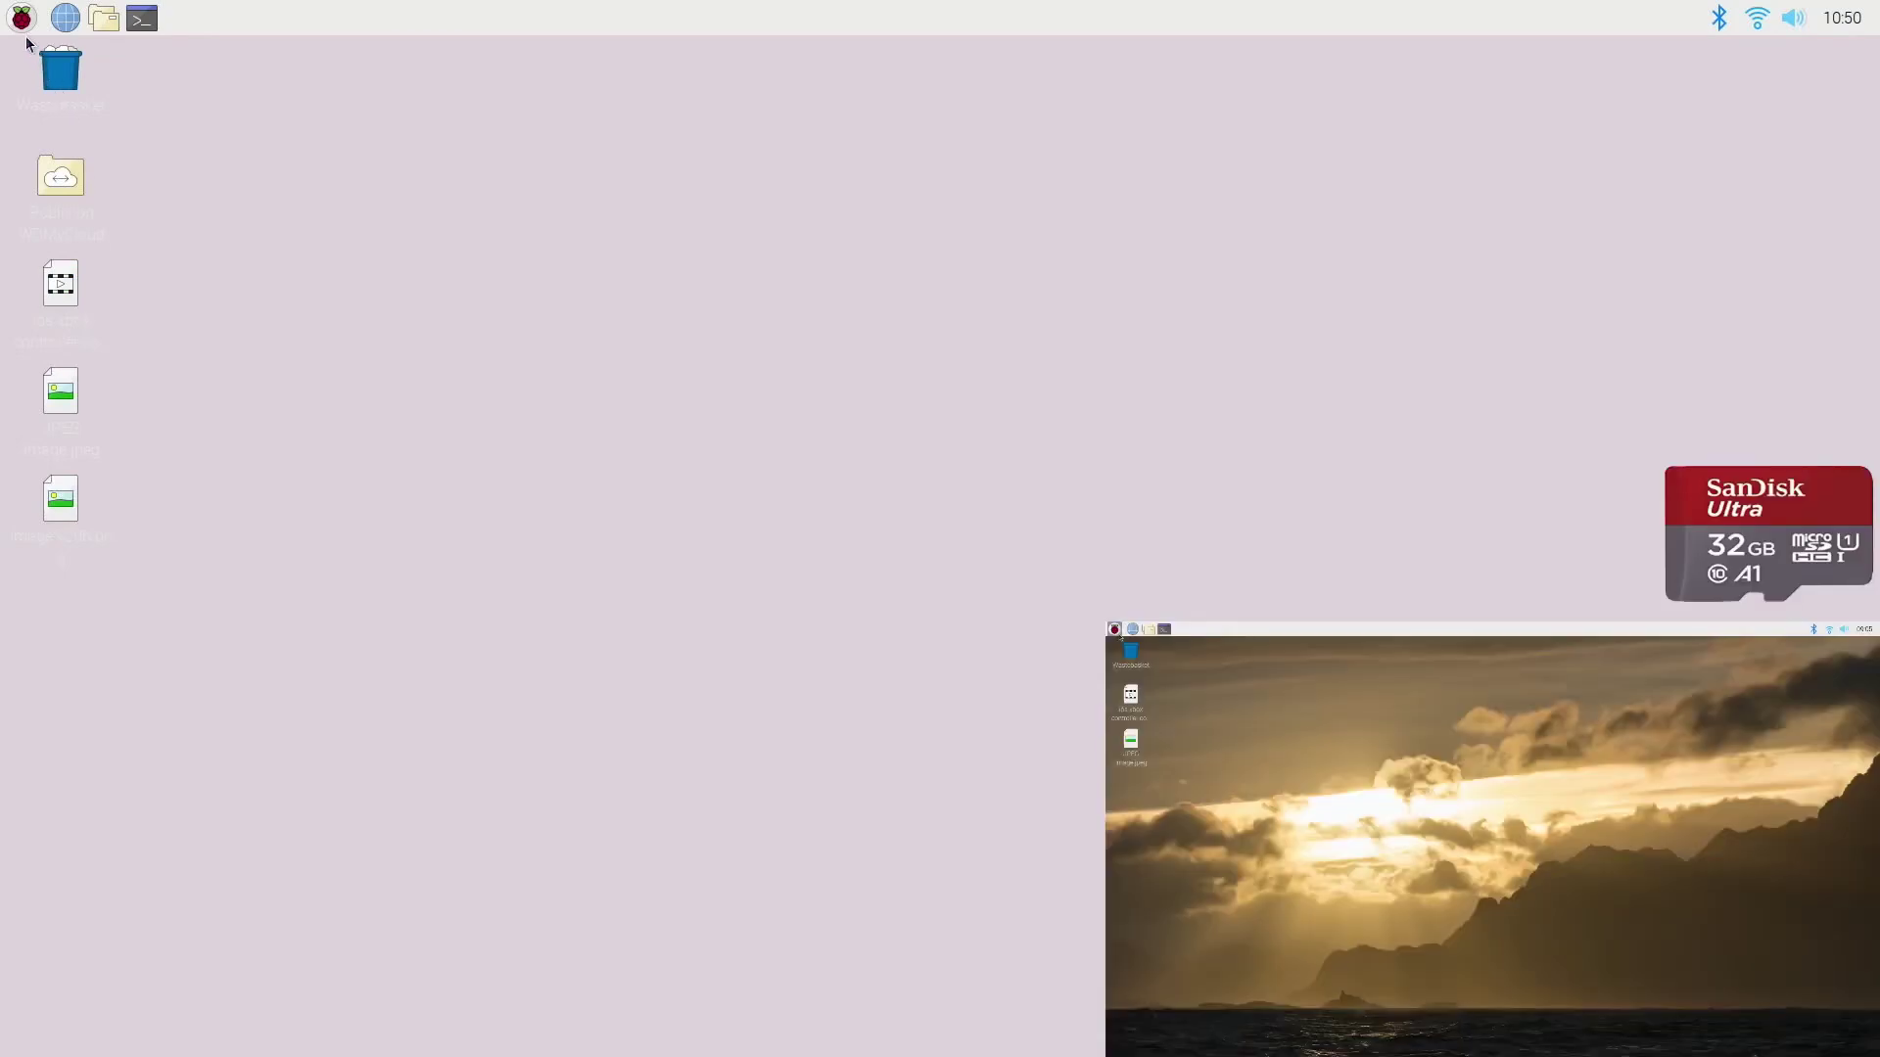
- Launch GIMP and open JPEG image.jpeg
{"action": "left_click", "coordinate": [22, 20]}
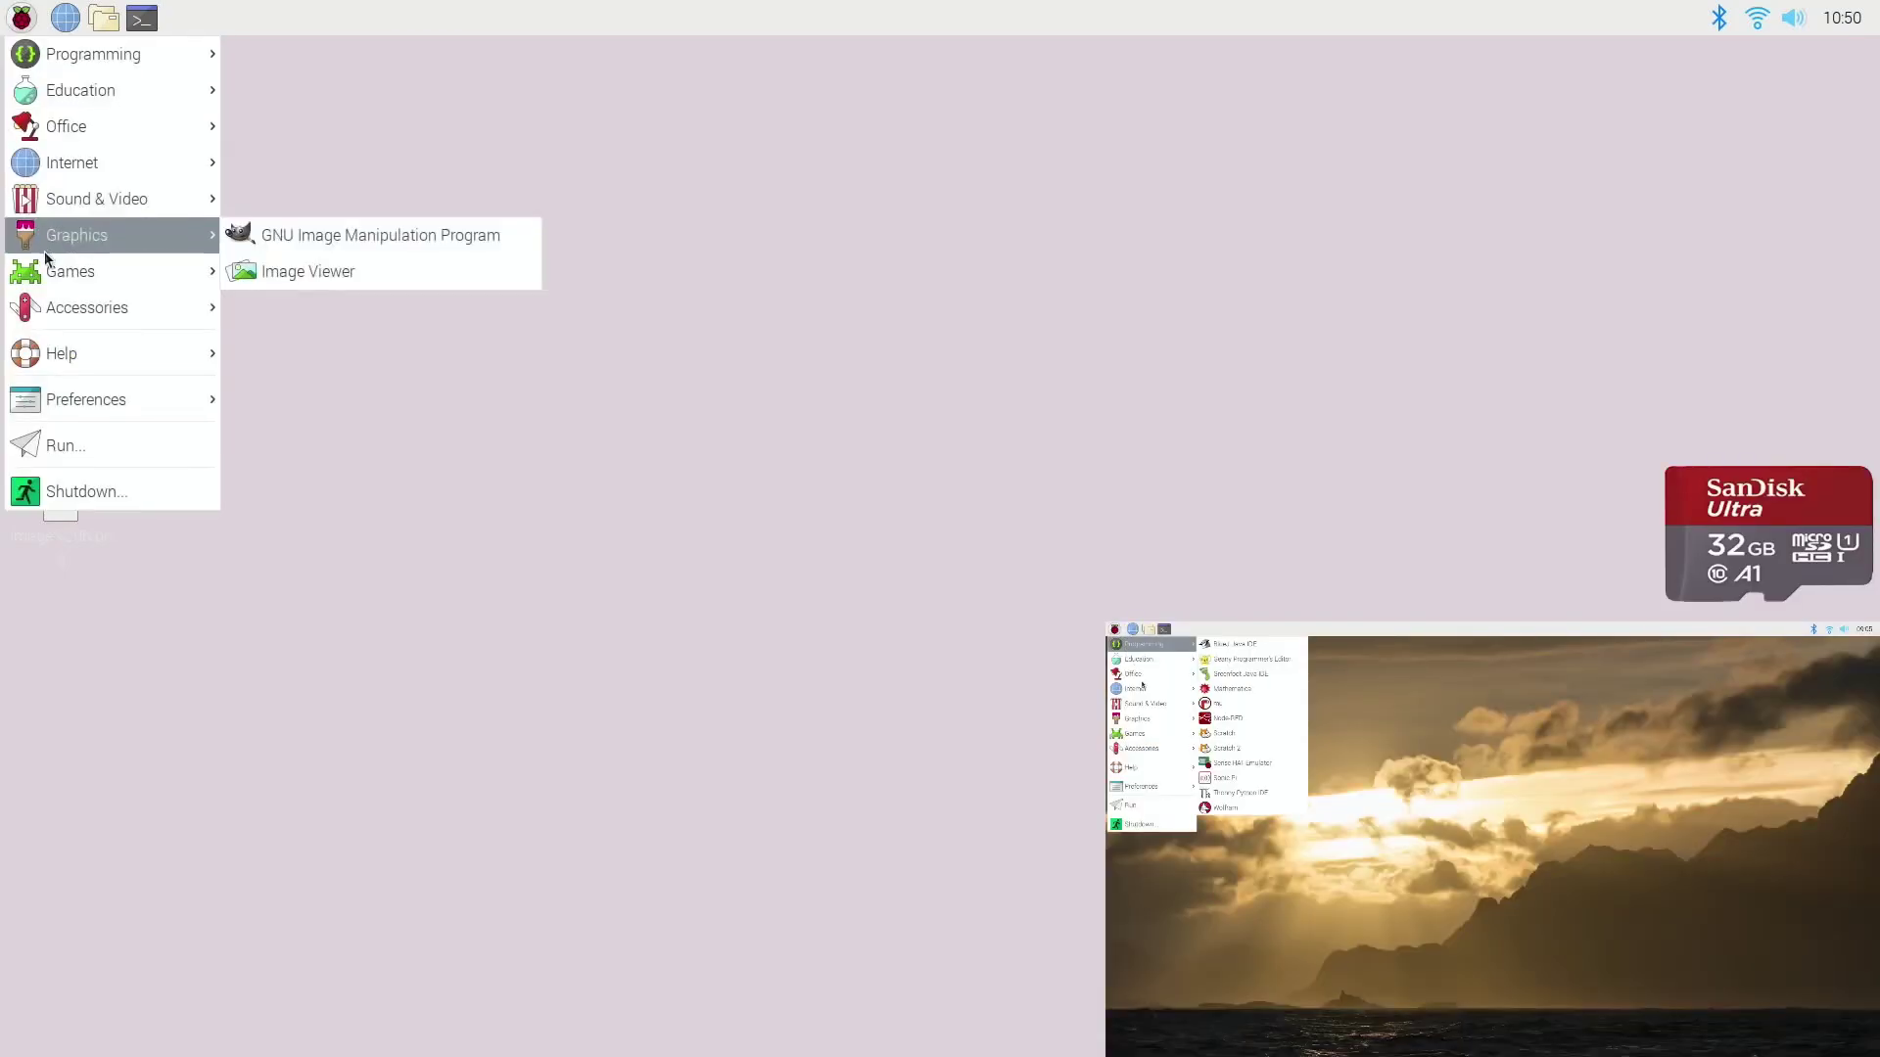
{"action": "mouse_move", "coordinate": [79, 228]}
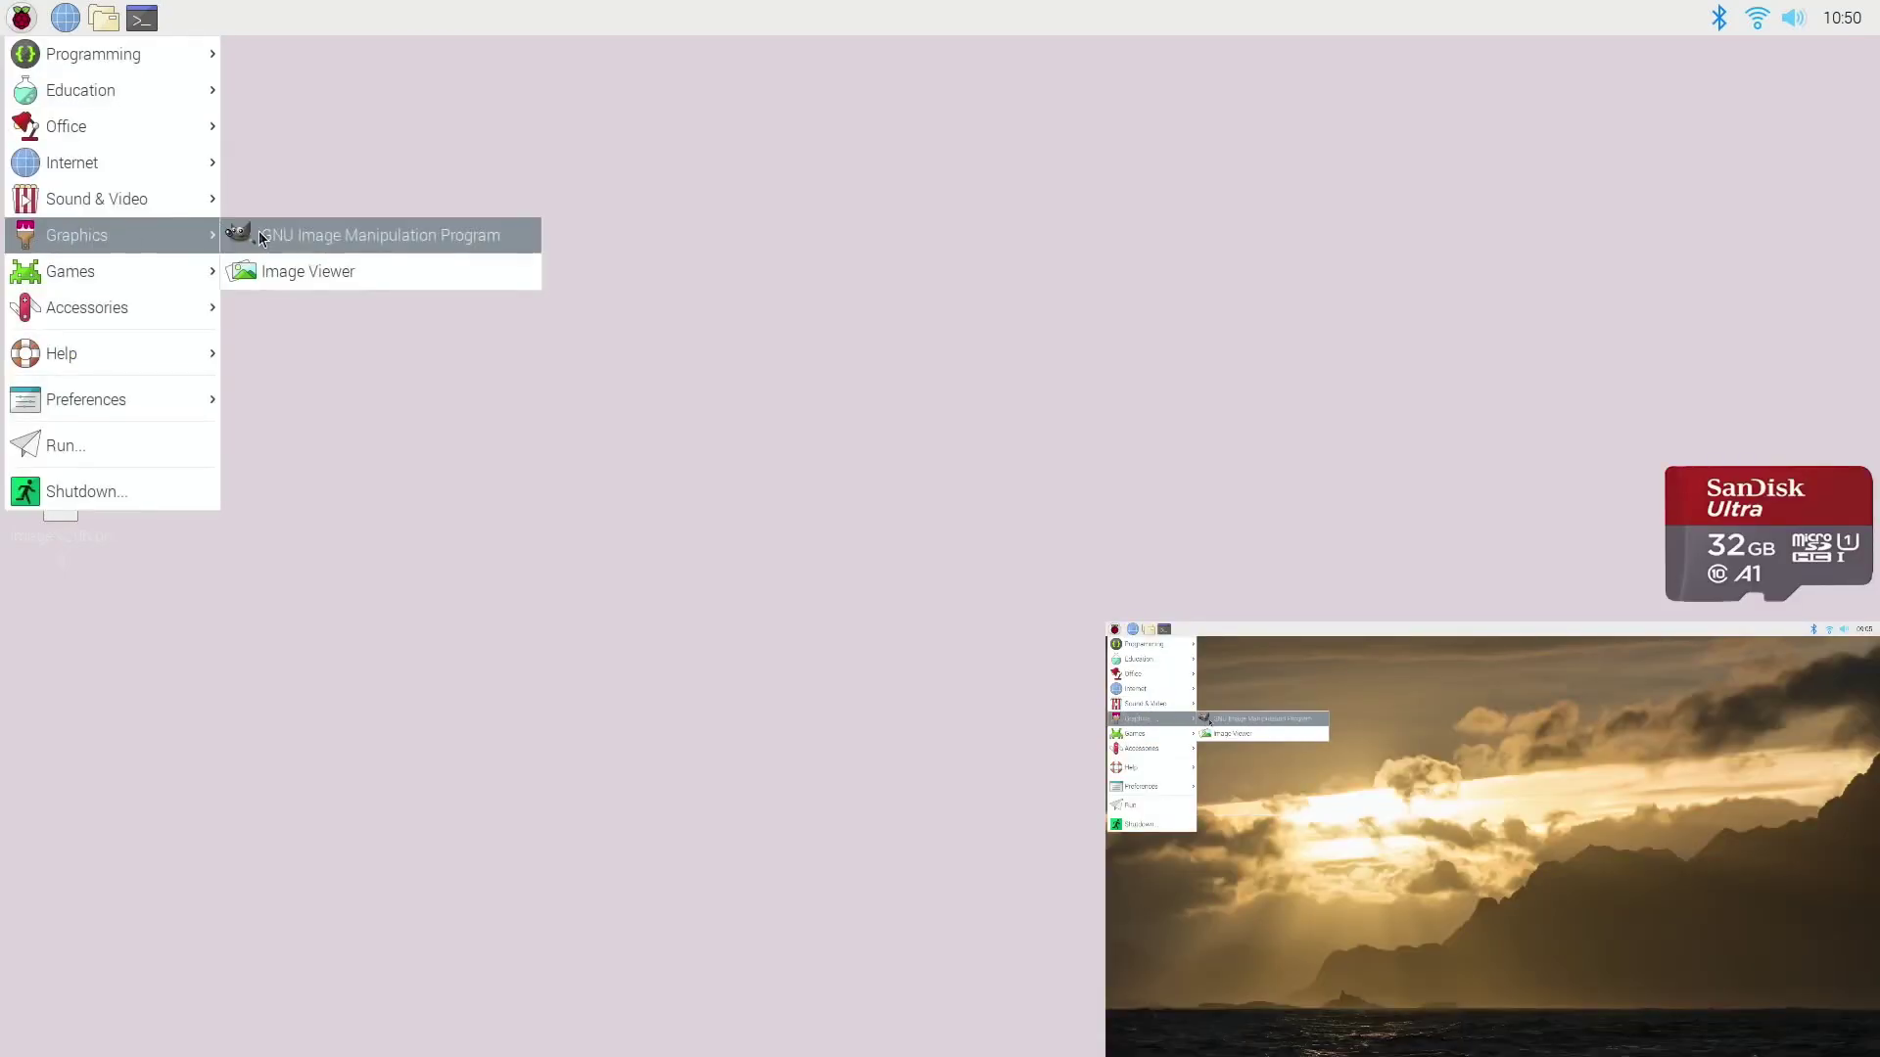
{"action": "left_click", "coordinate": [267, 239]}
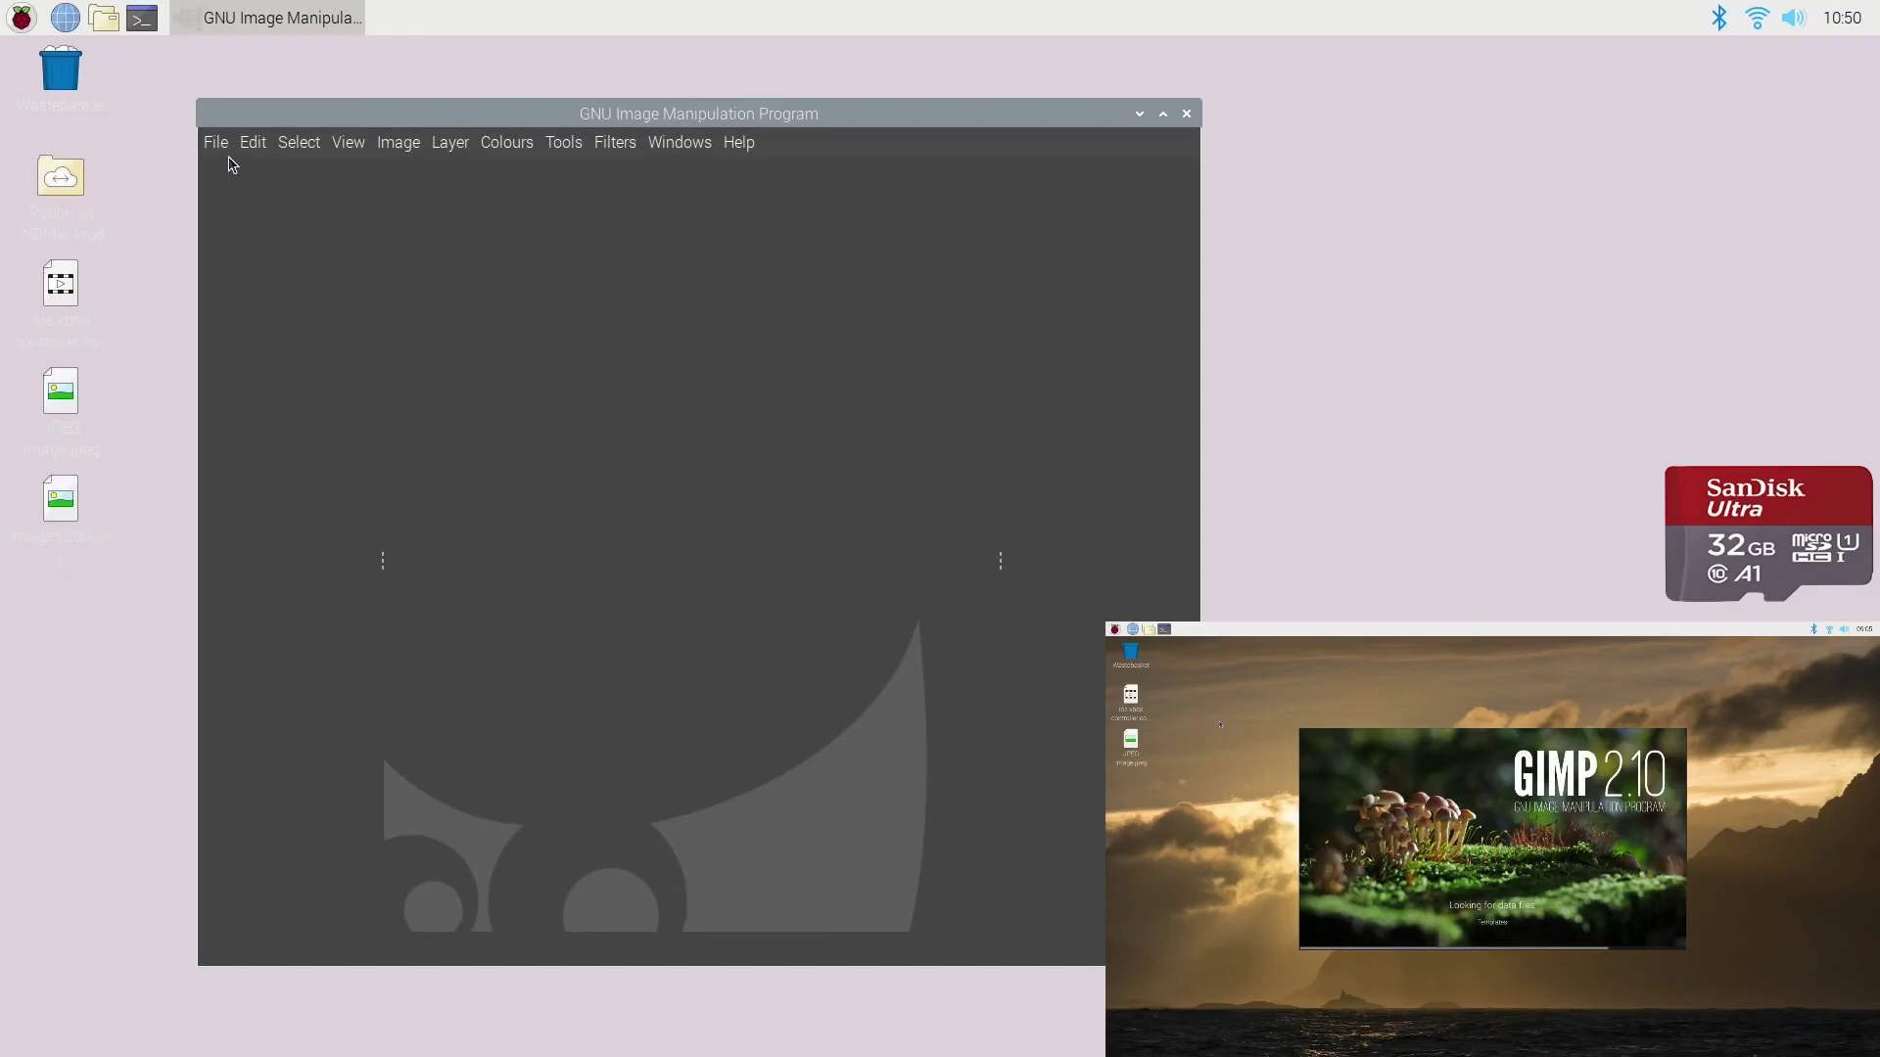
{"action": "left_click", "coordinate": [216, 142]}
{"action": "left_click", "coordinate": [240, 232]}
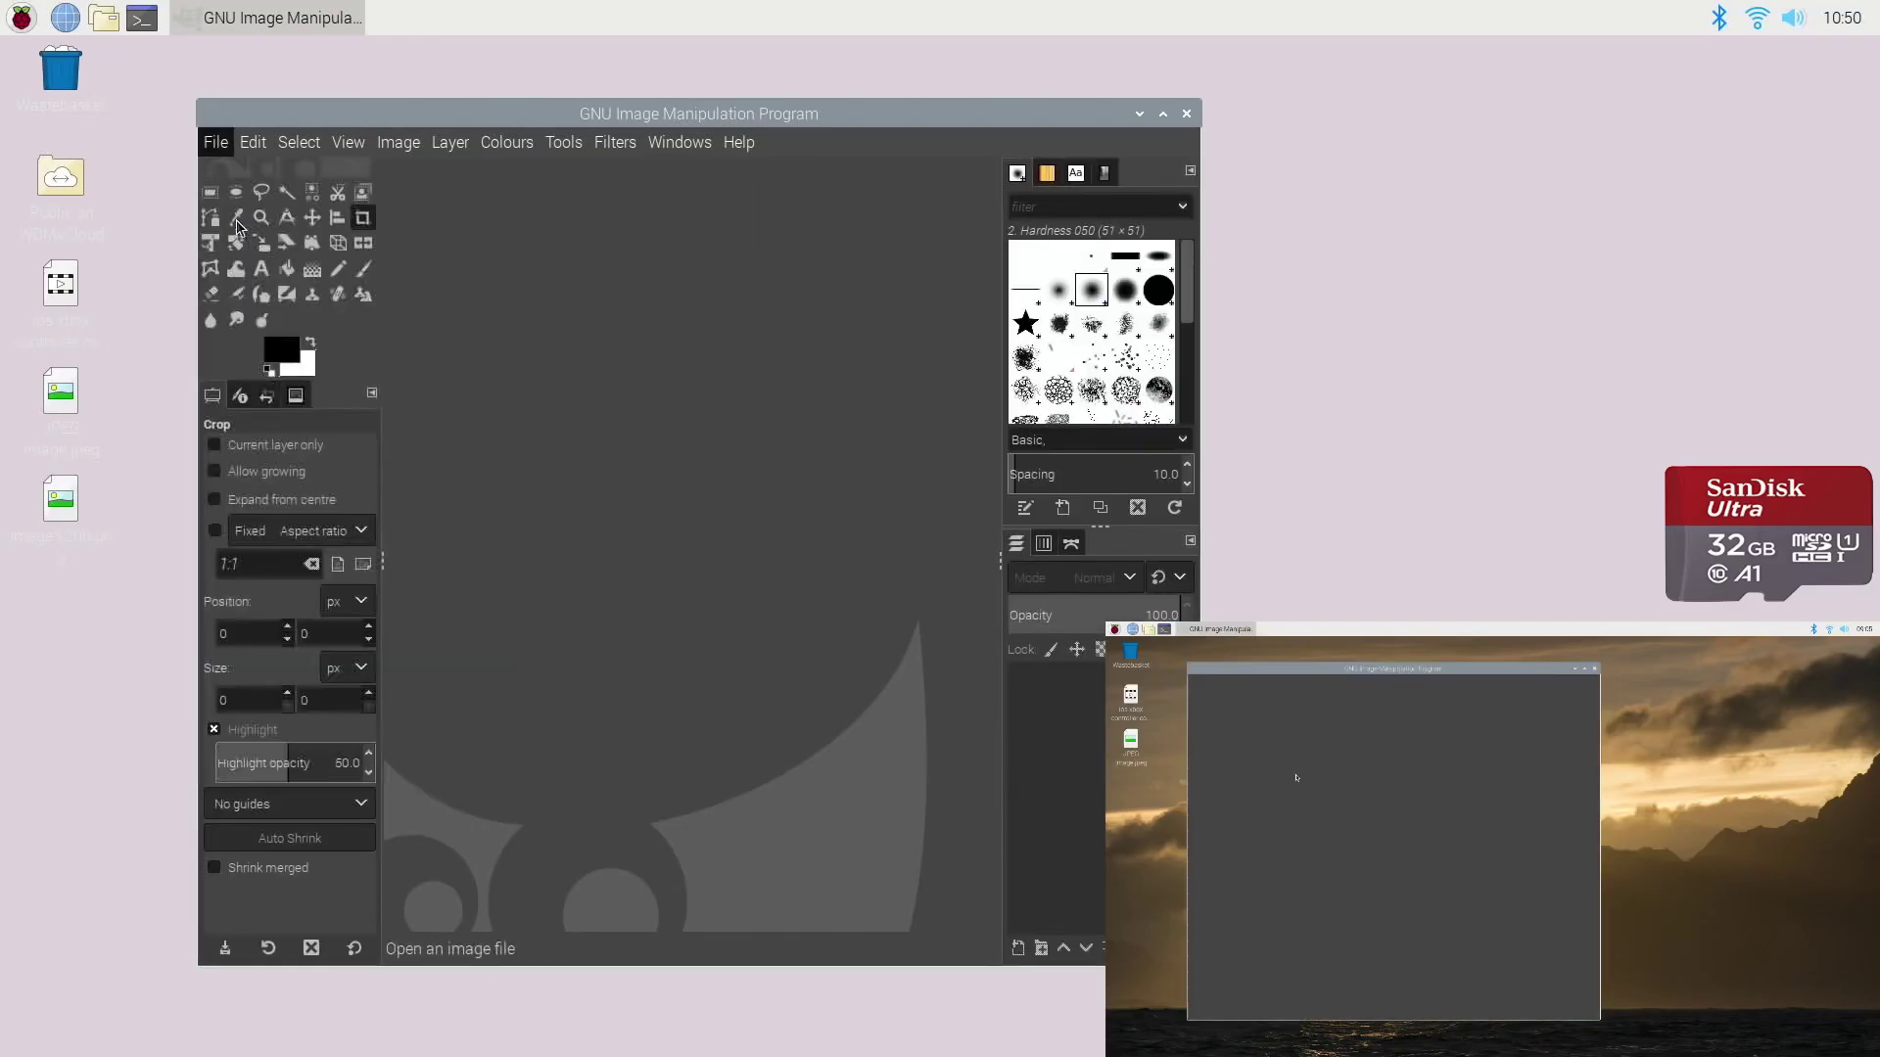
{"action": "double_click", "coordinate": [261, 201]}
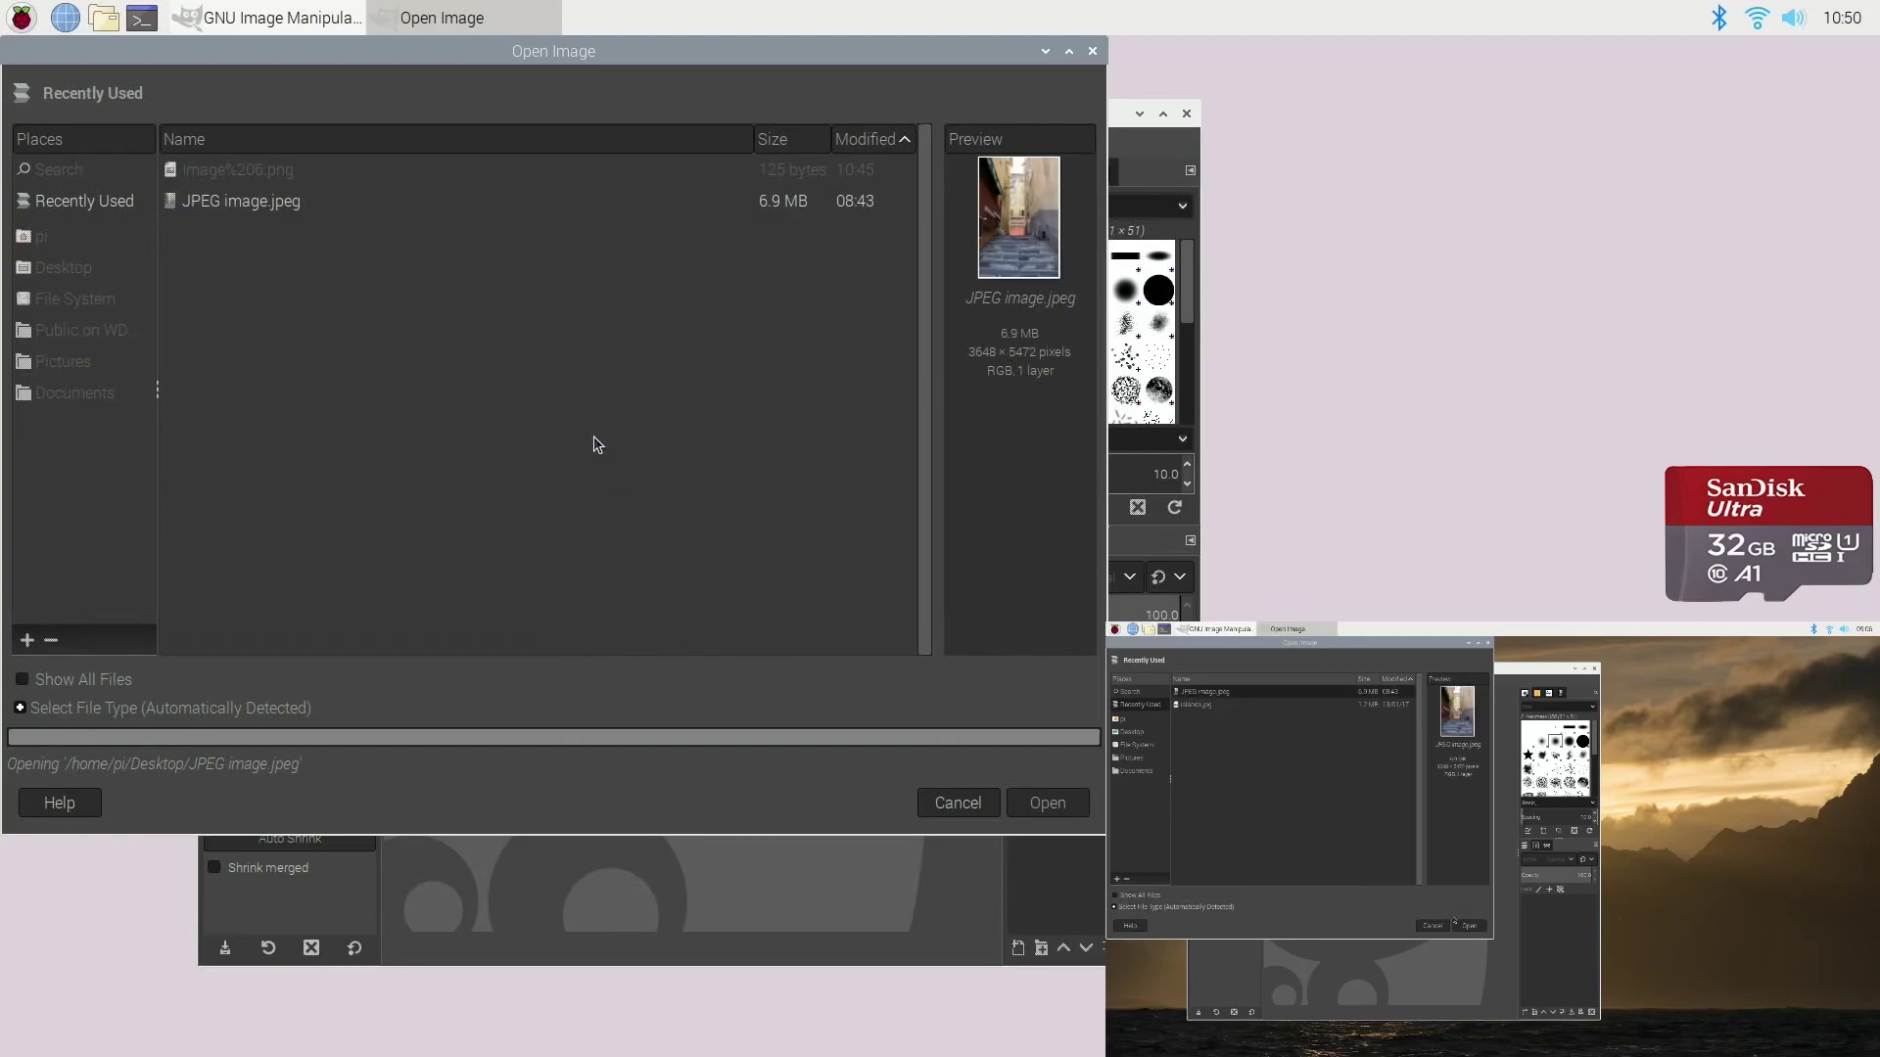
- Rotate the photo to its stored orientation, invert its colours, and start quitting GIMP
{"action": "left_click", "coordinate": [632, 601]}
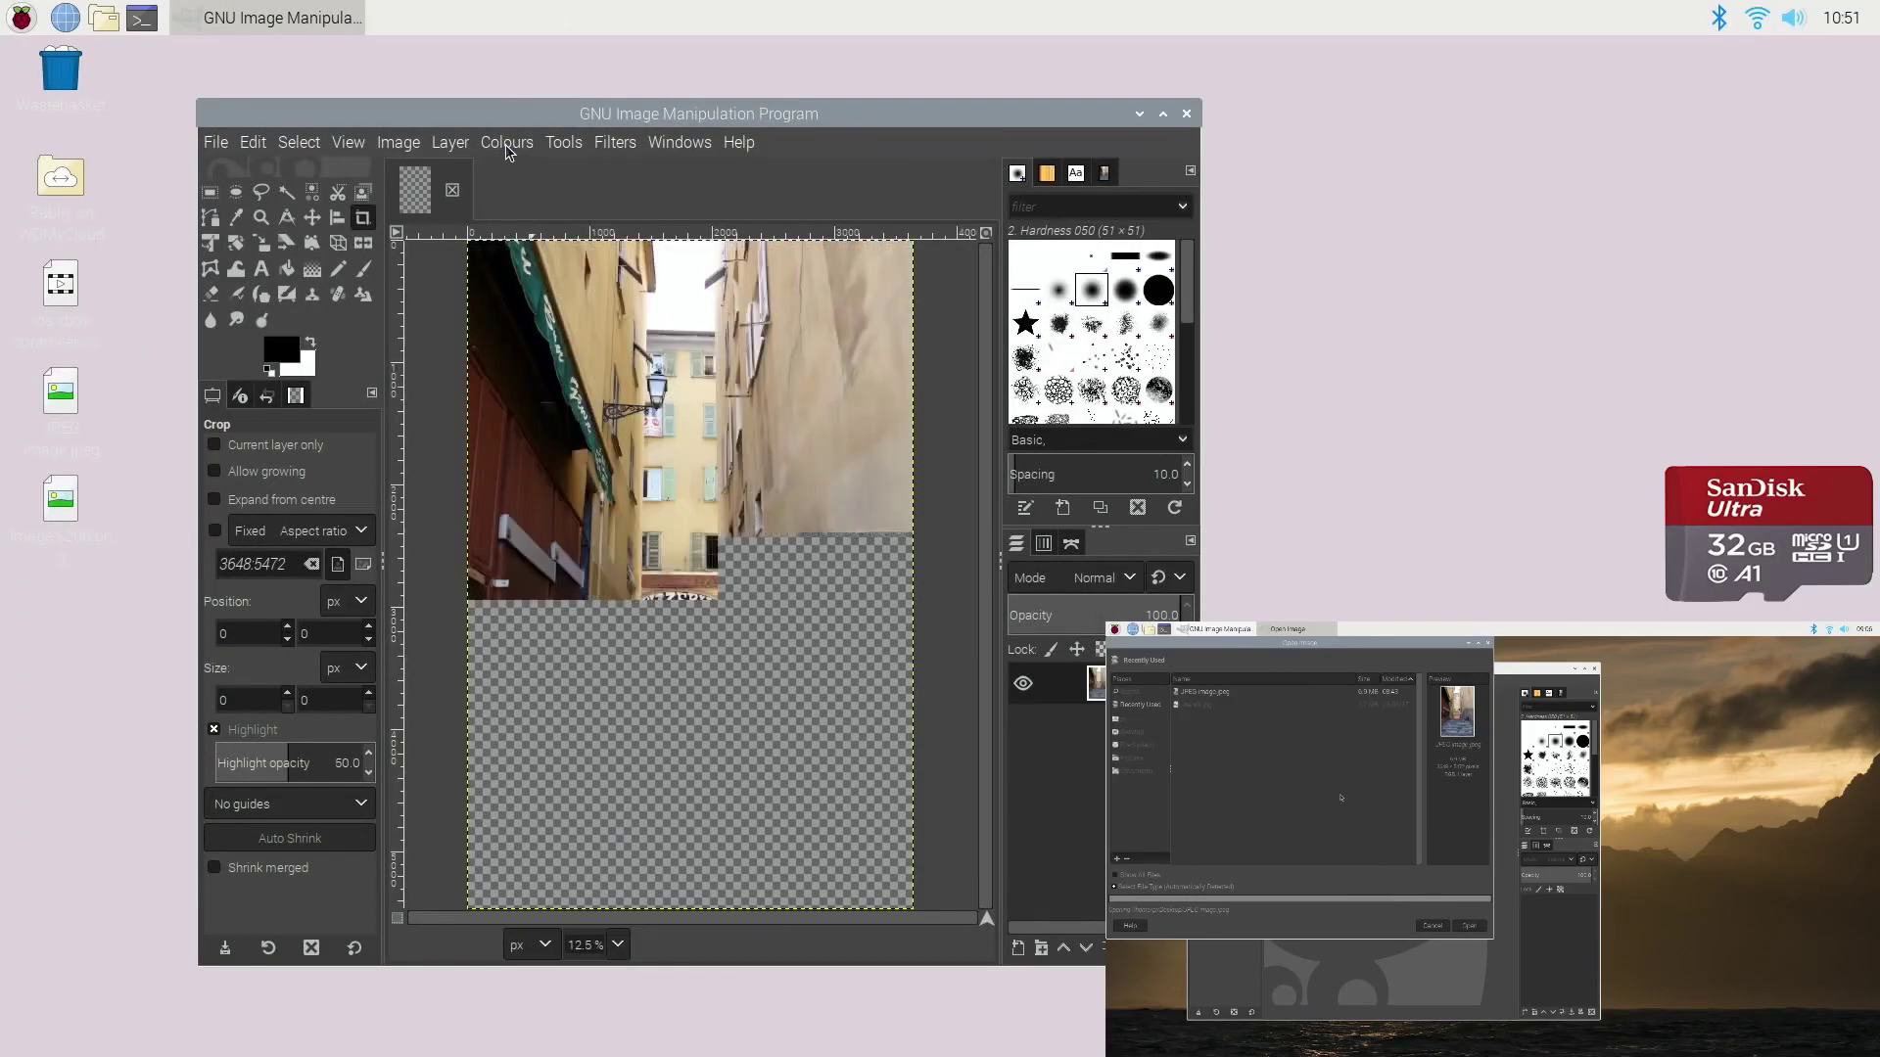
{"action": "left_click", "coordinate": [507, 144]}
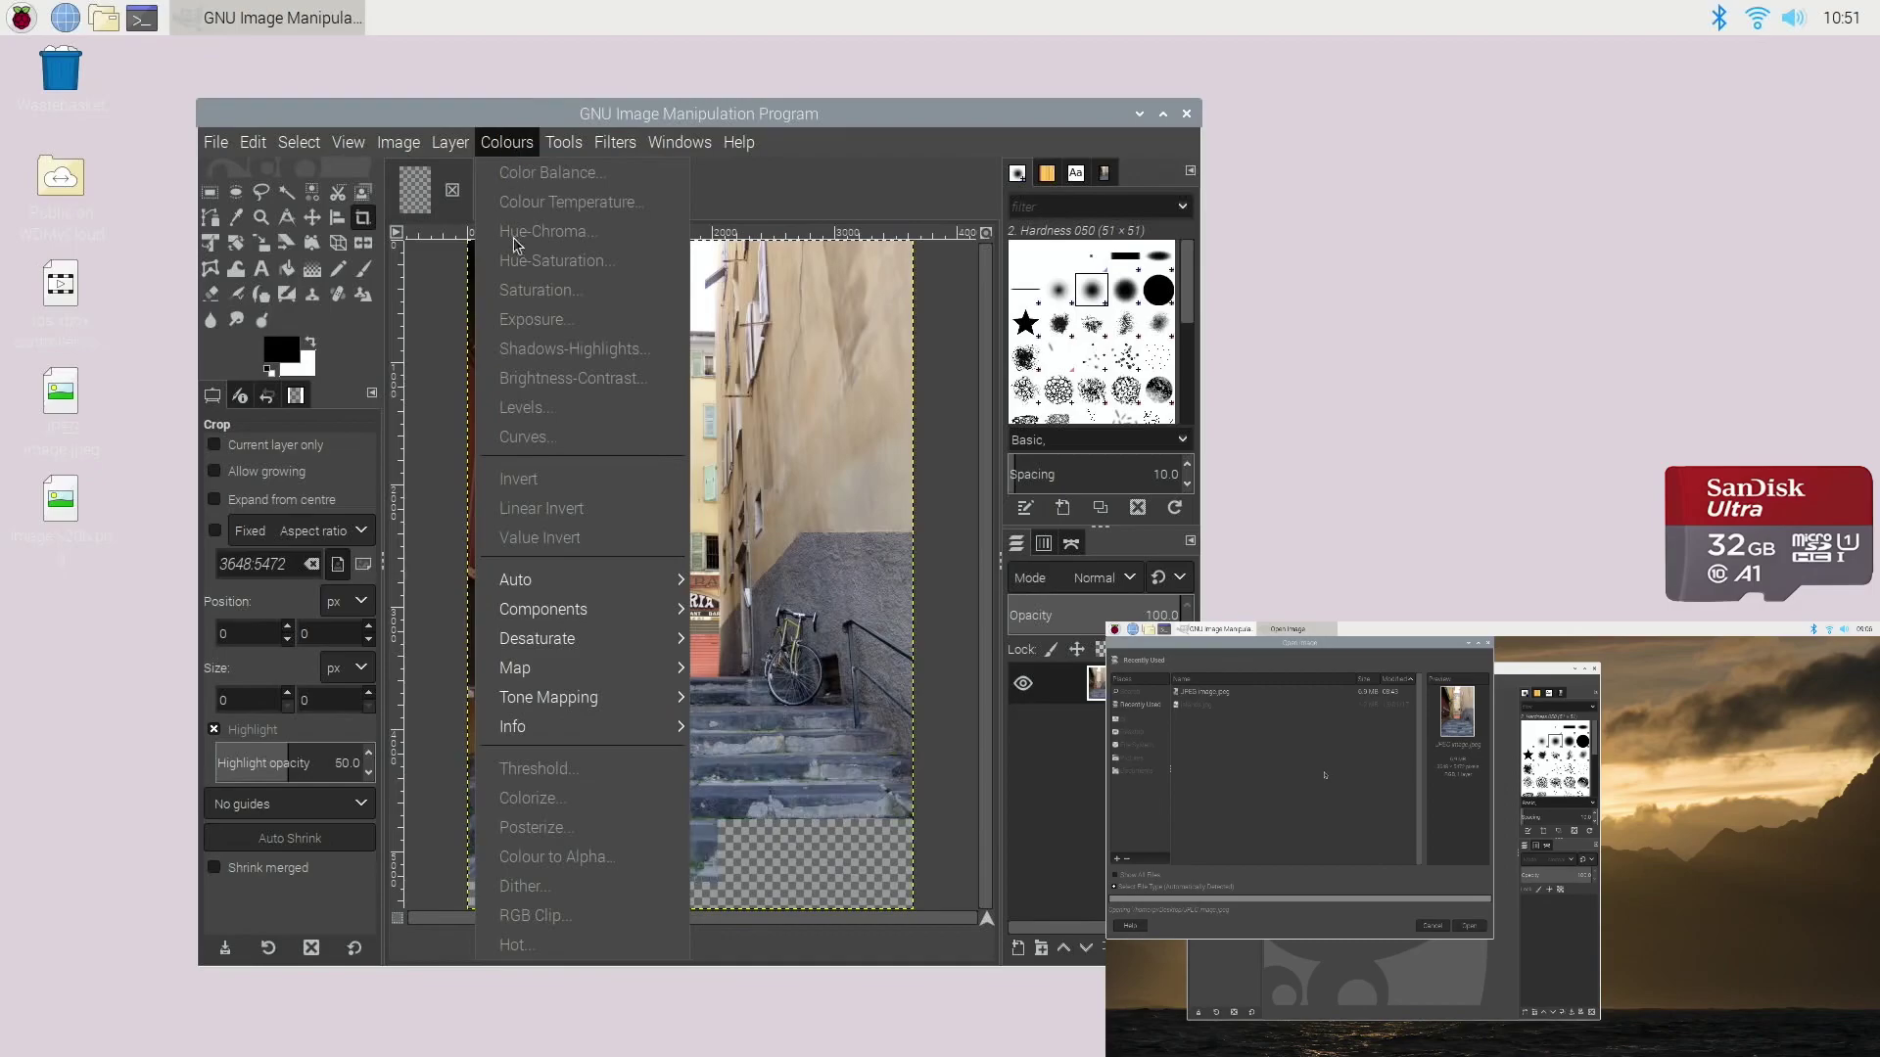
{"action": "left_click", "coordinate": [525, 481]}
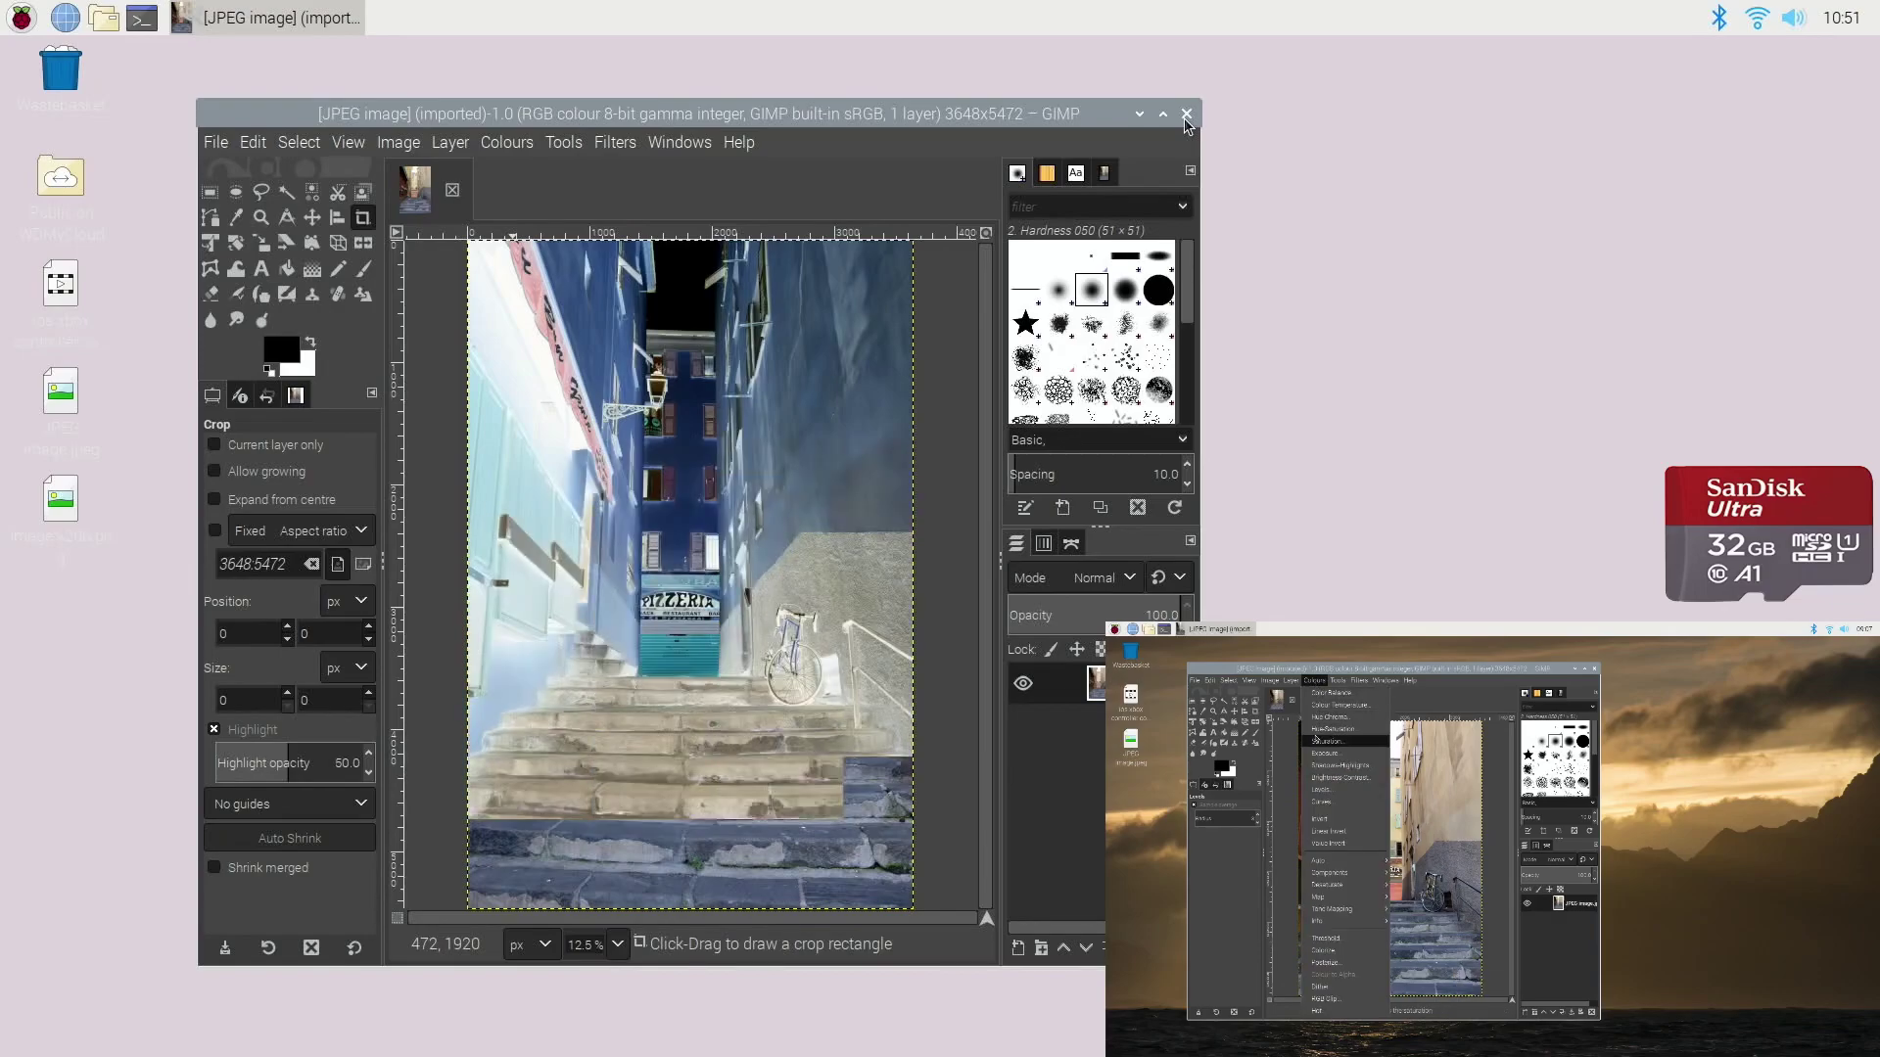
{"action": "left_click", "coordinate": [1186, 116]}
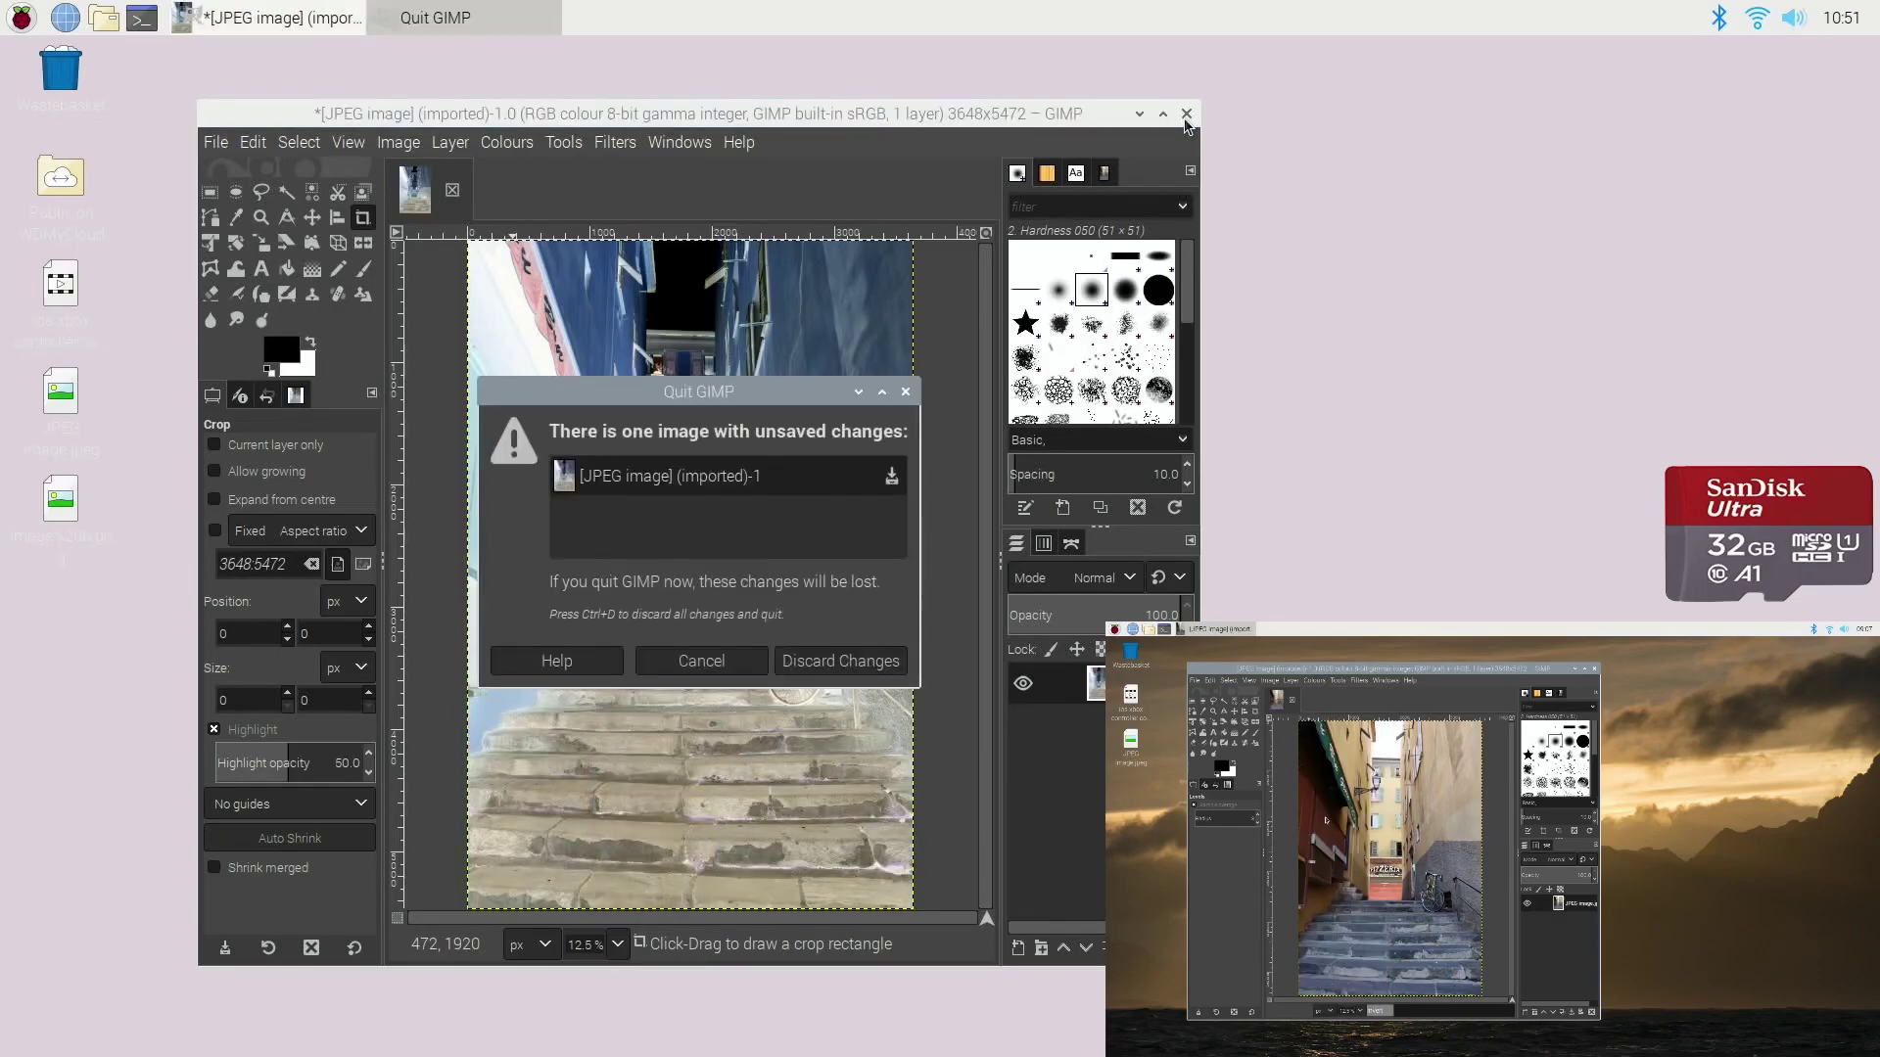
- Discard GIMP's unsaved inversion and set JPEG image.jpeg as the desktop wallpaper
{"action": "left_click", "coordinate": [869, 662]}
{"action": "right_click", "coordinate": [884, 576]}
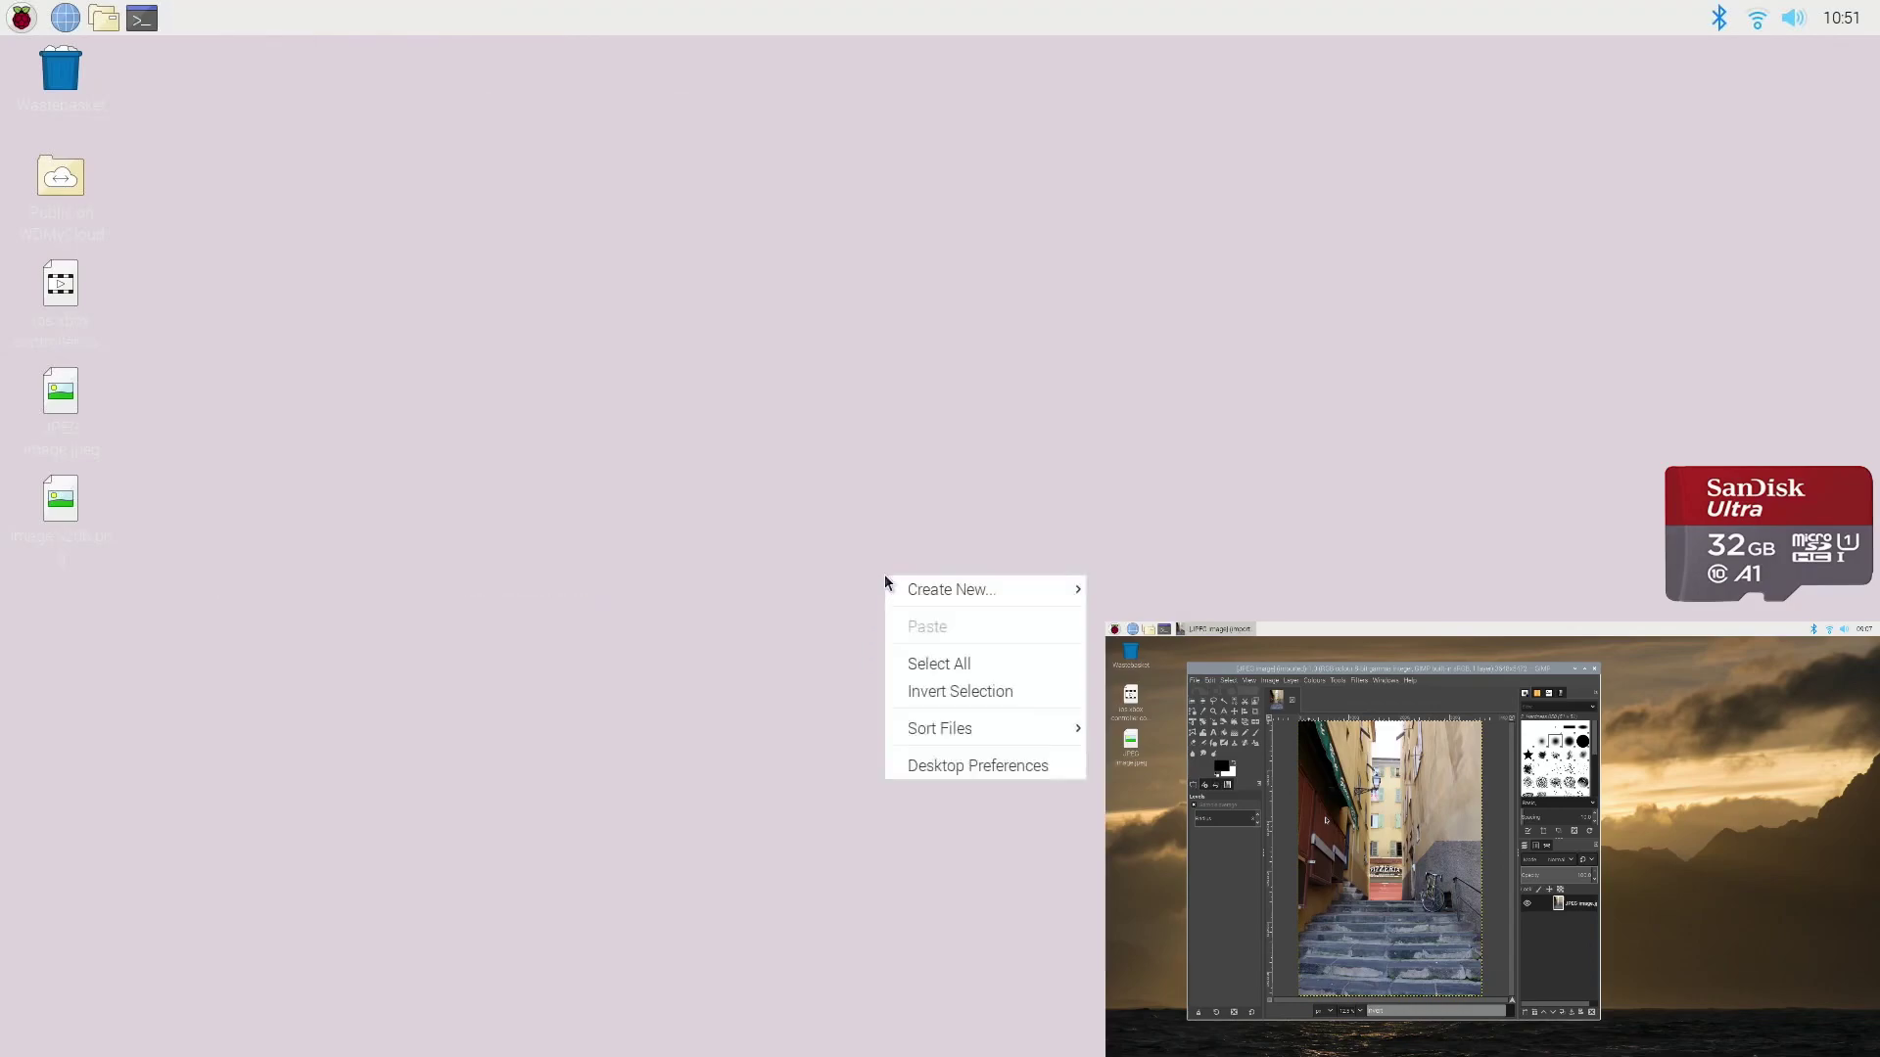
{"action": "left_click", "coordinate": [935, 764]}
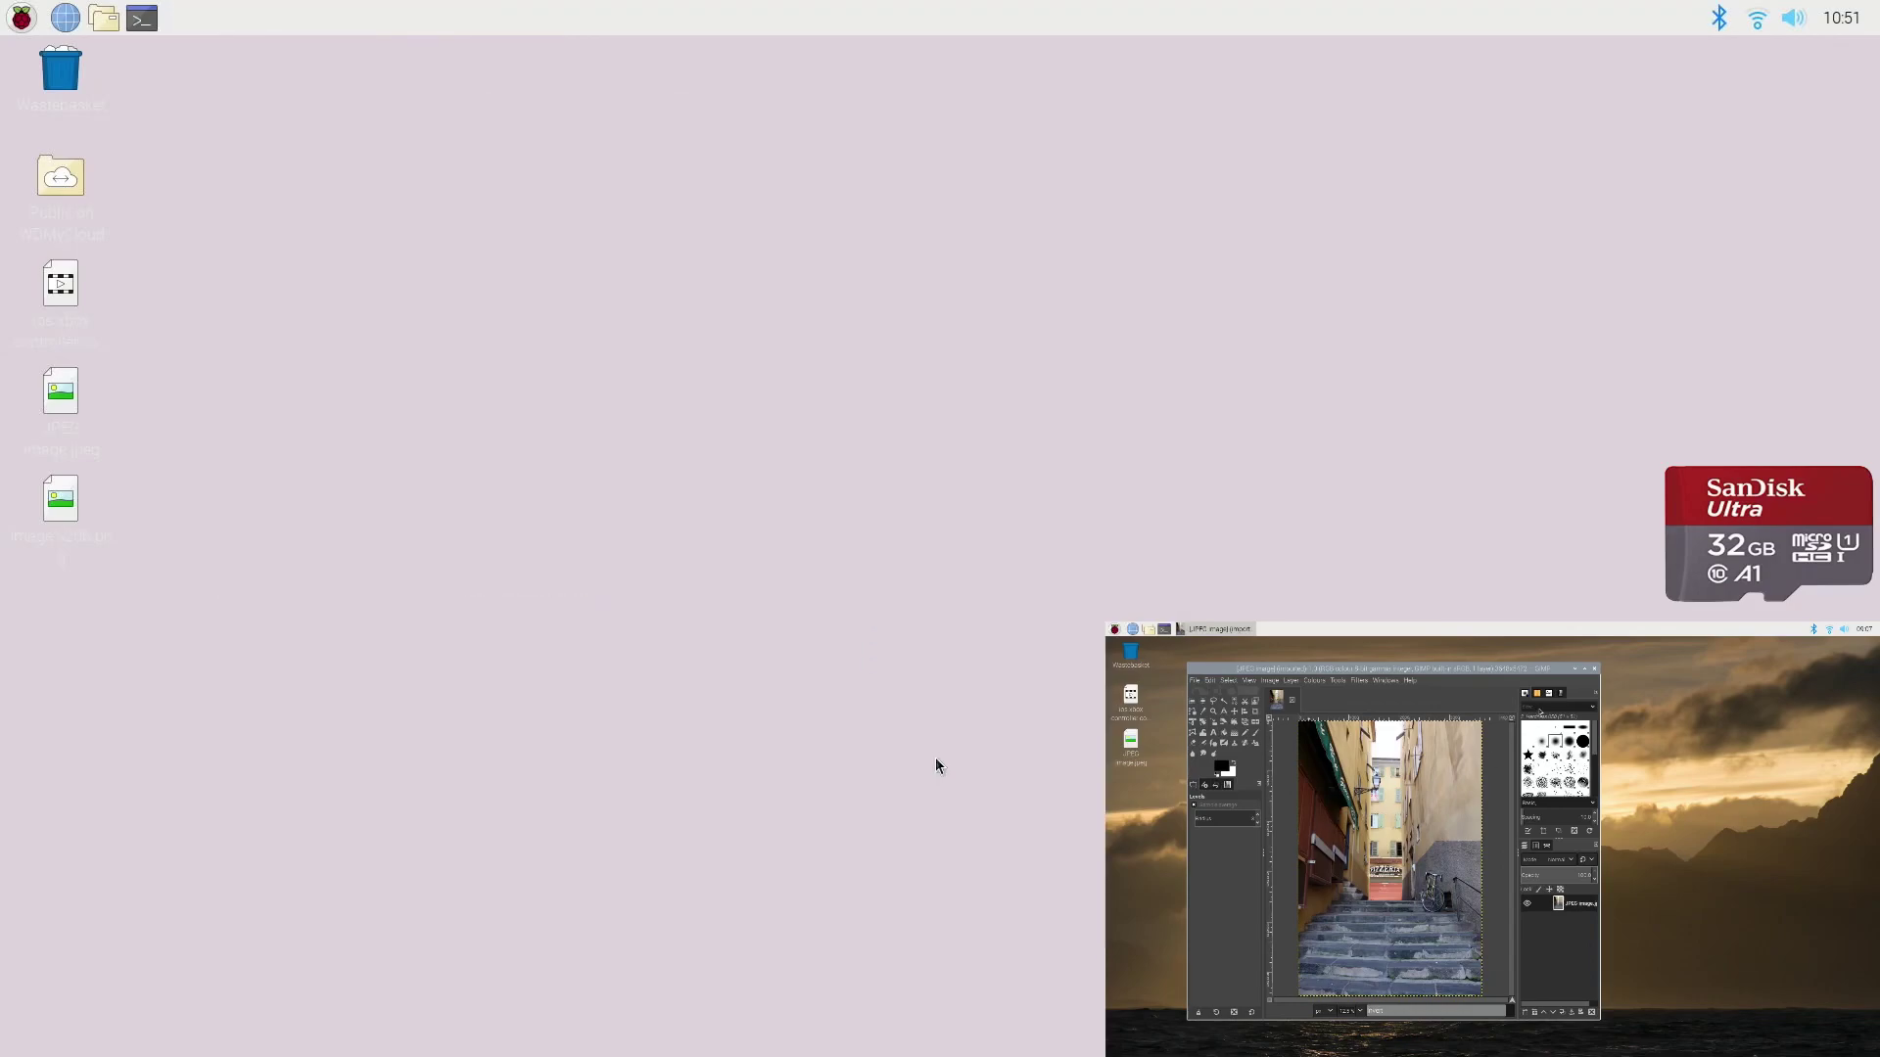
{"action": "left_click", "coordinate": [969, 521]}
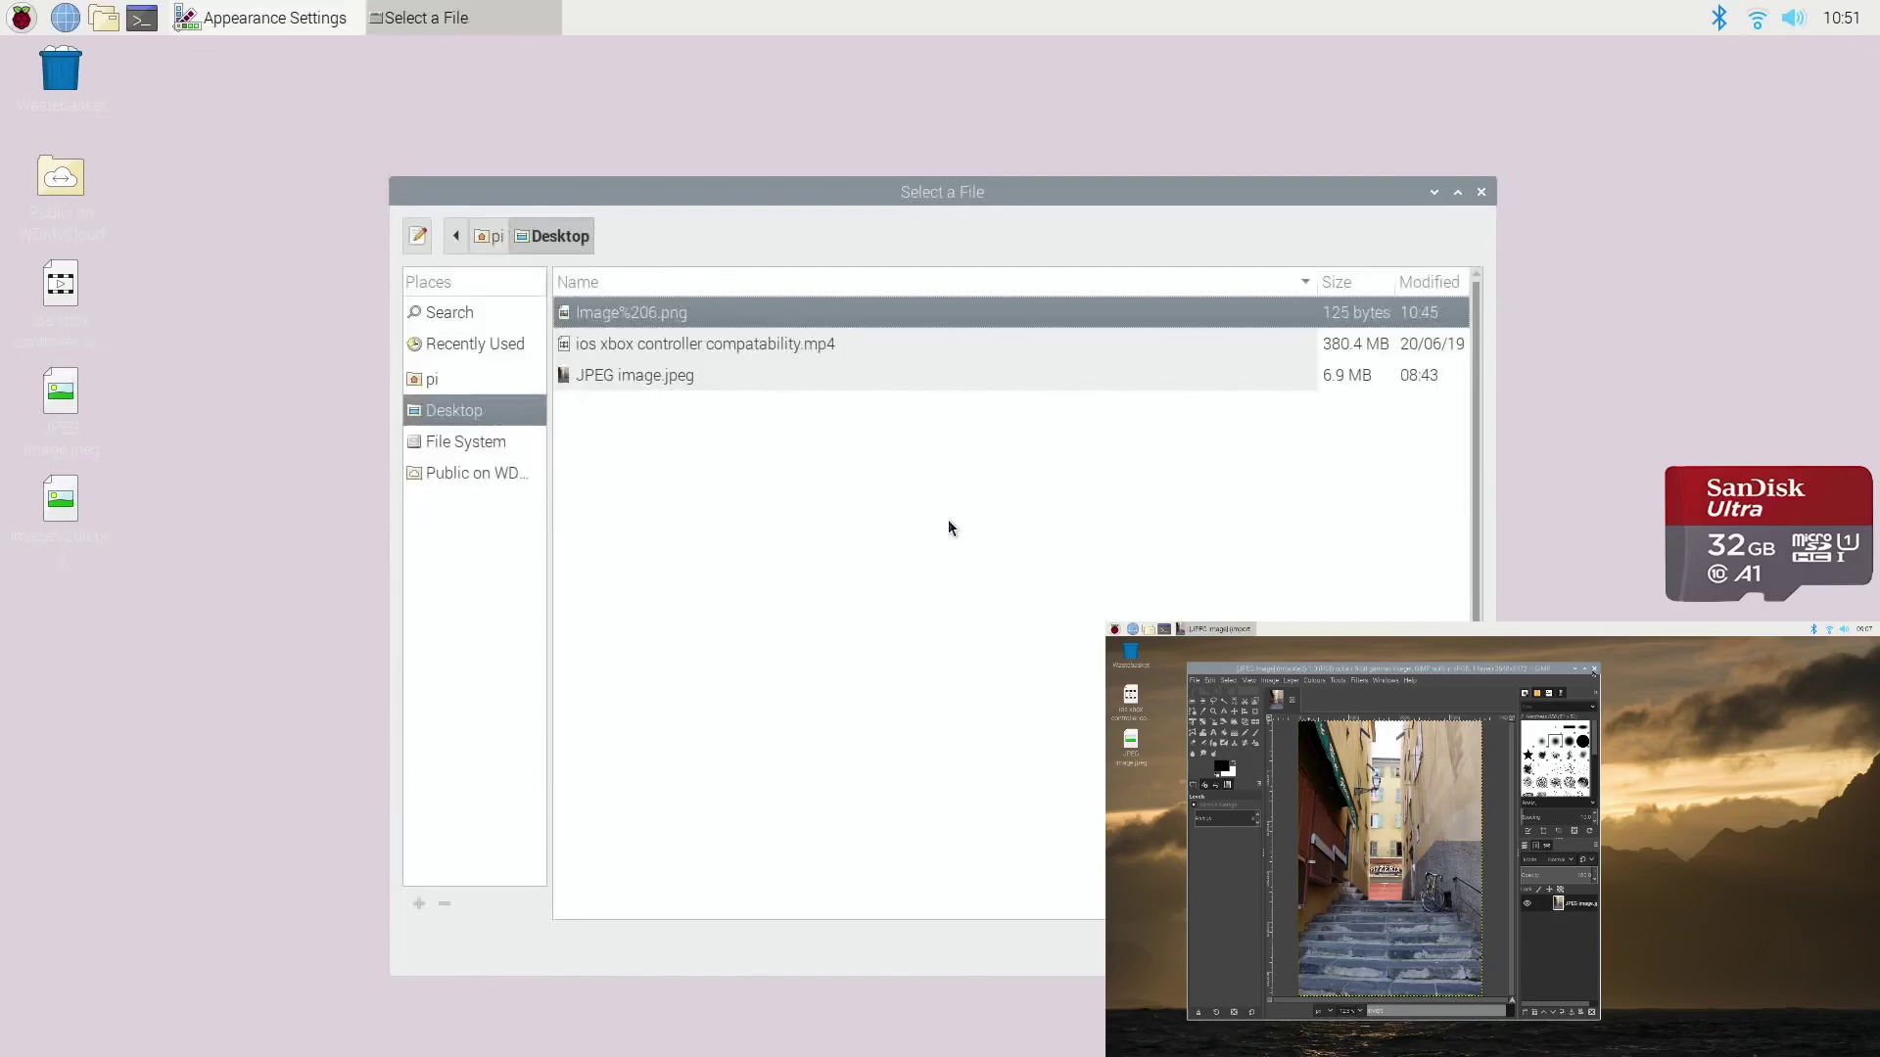
{"action": "double_click", "coordinate": [679, 380]}
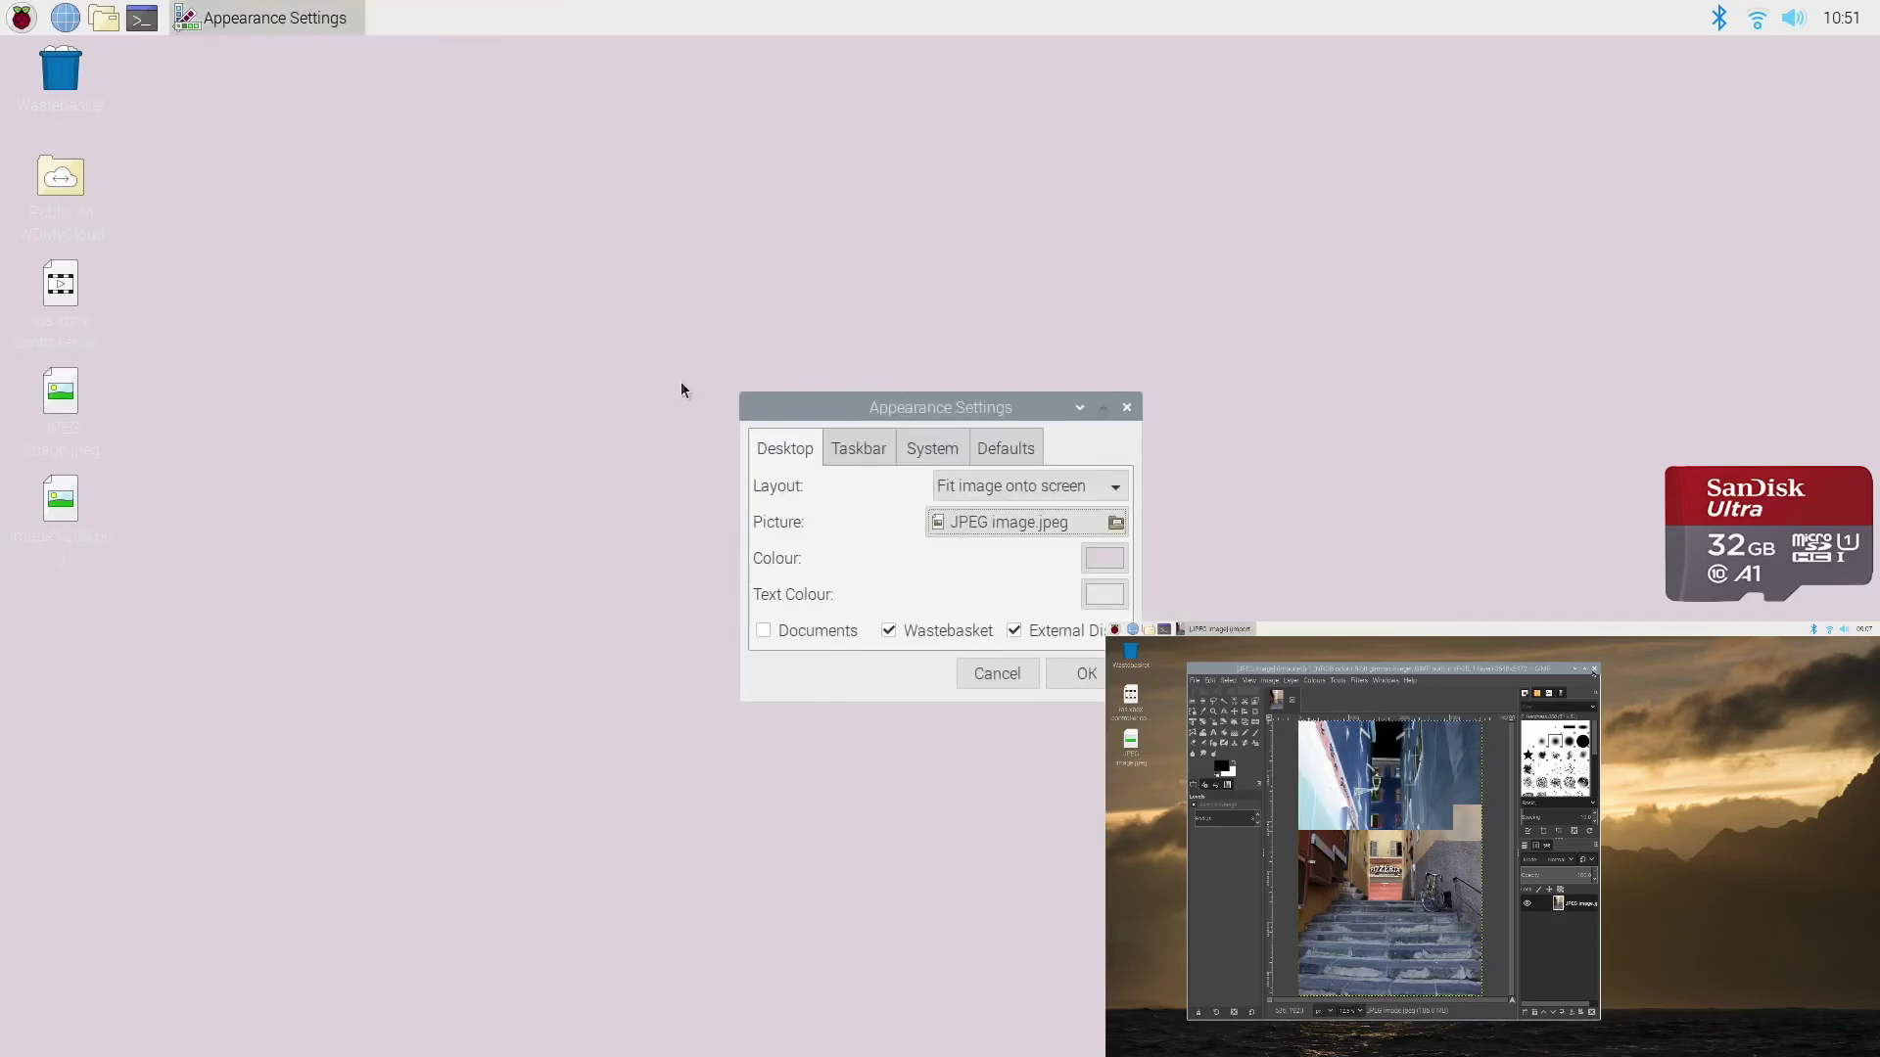
{"action": "left_click", "coordinate": [1059, 671]}
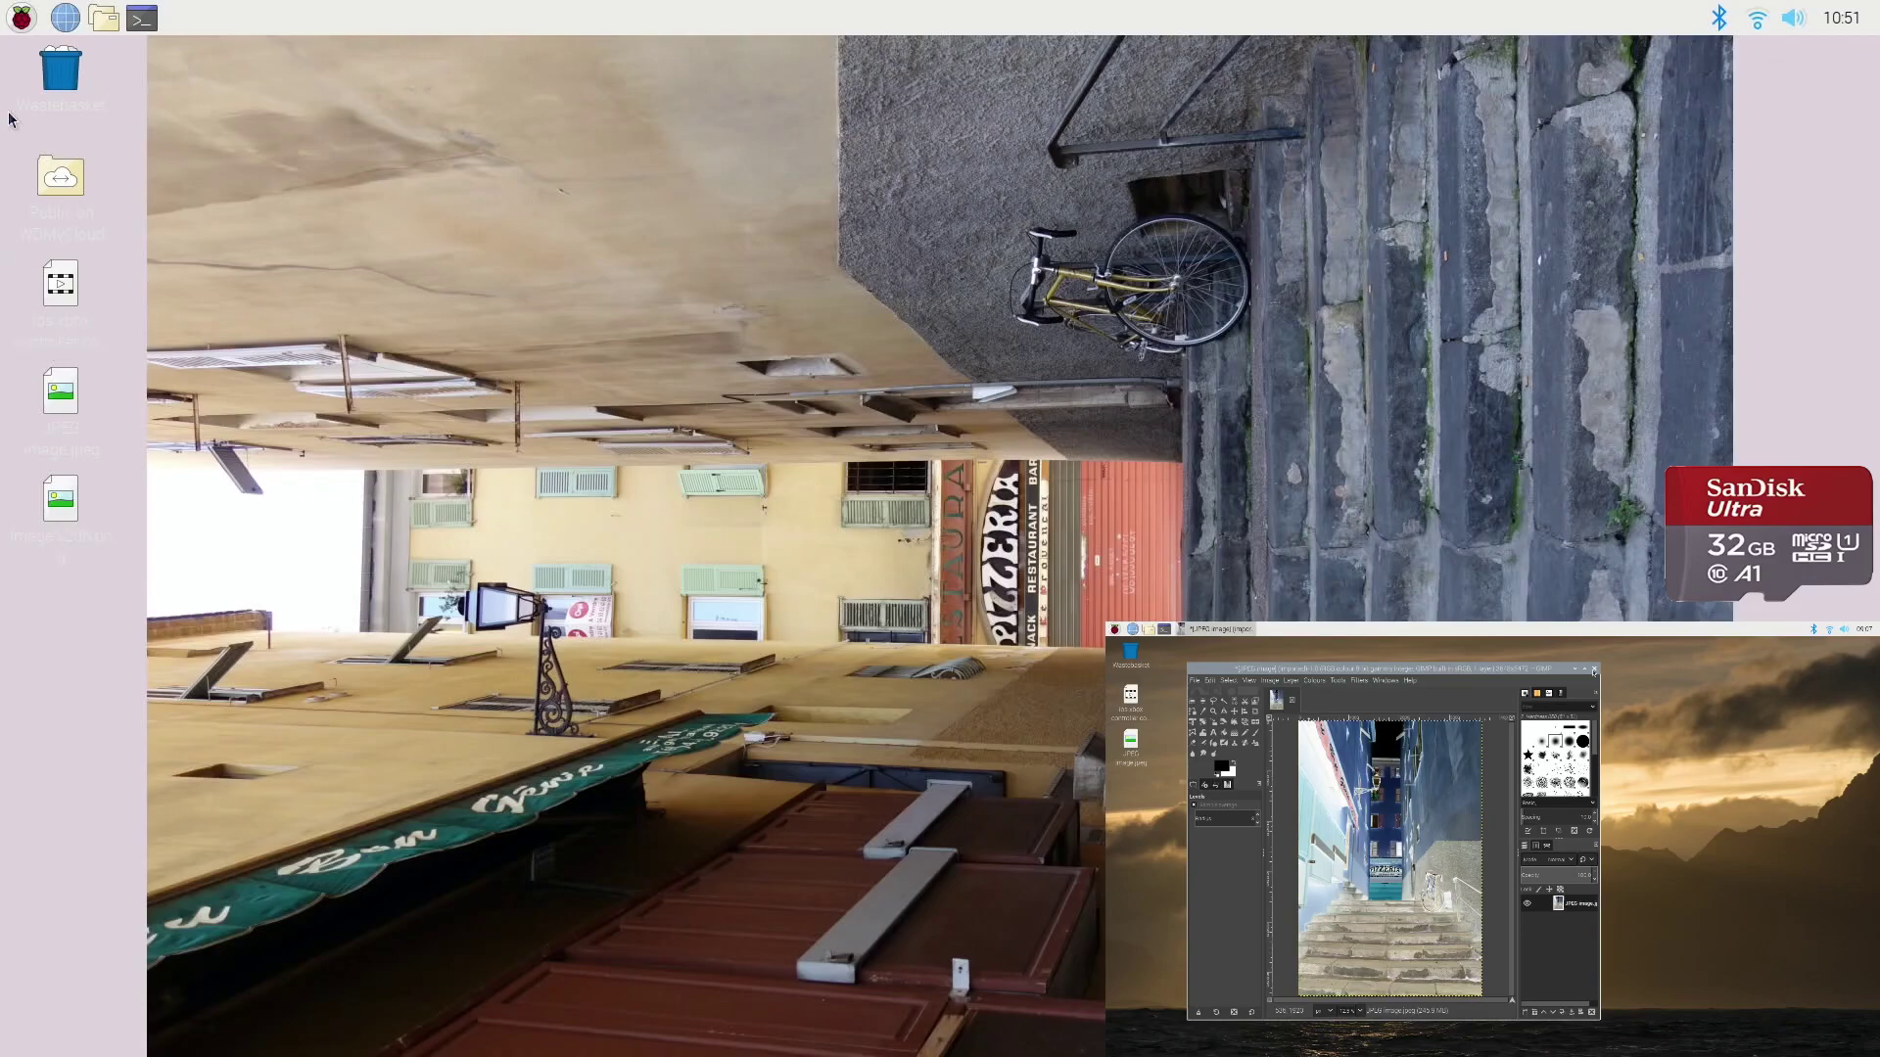
{"action": "left_click", "coordinate": [22, 16]}
- Launch LibreOffice Writer and insert JPEG image.jpeg, rotated upright
{"action": "mouse_move", "coordinate": [33, 134]}
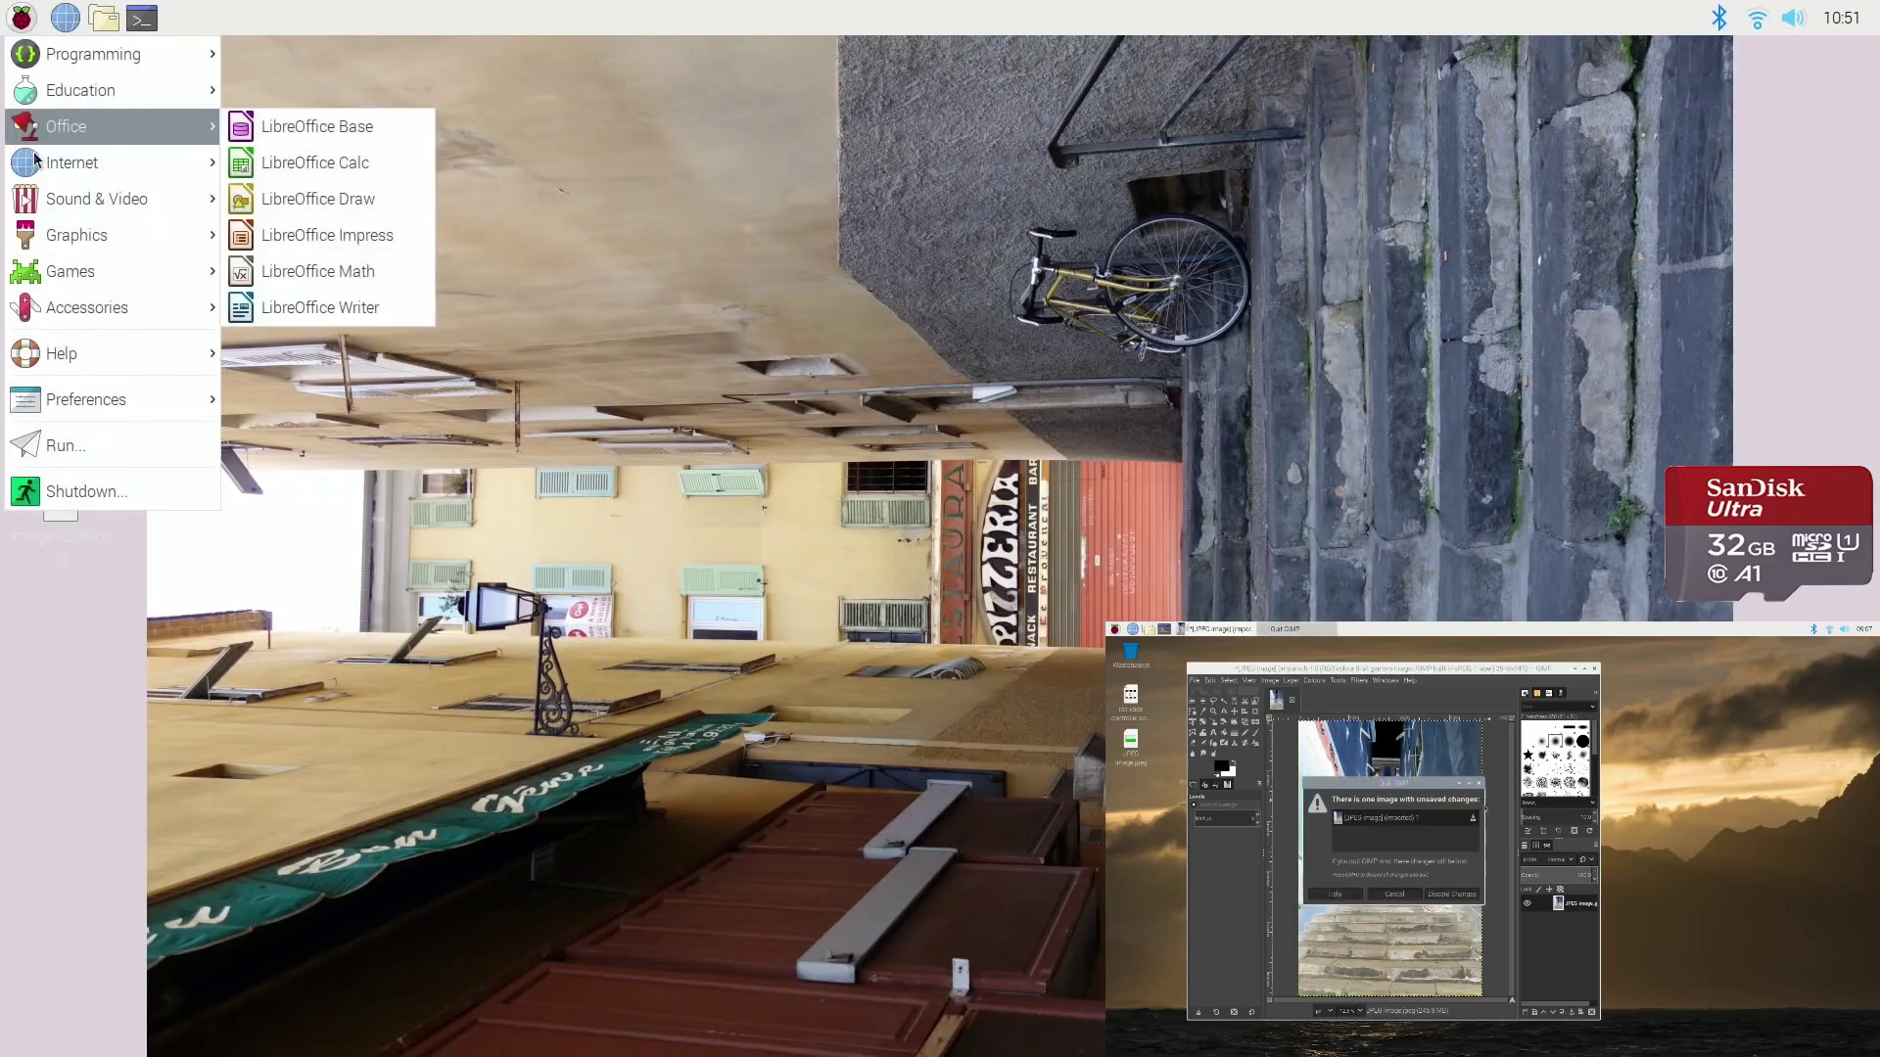
{"action": "left_click", "coordinate": [327, 305]}
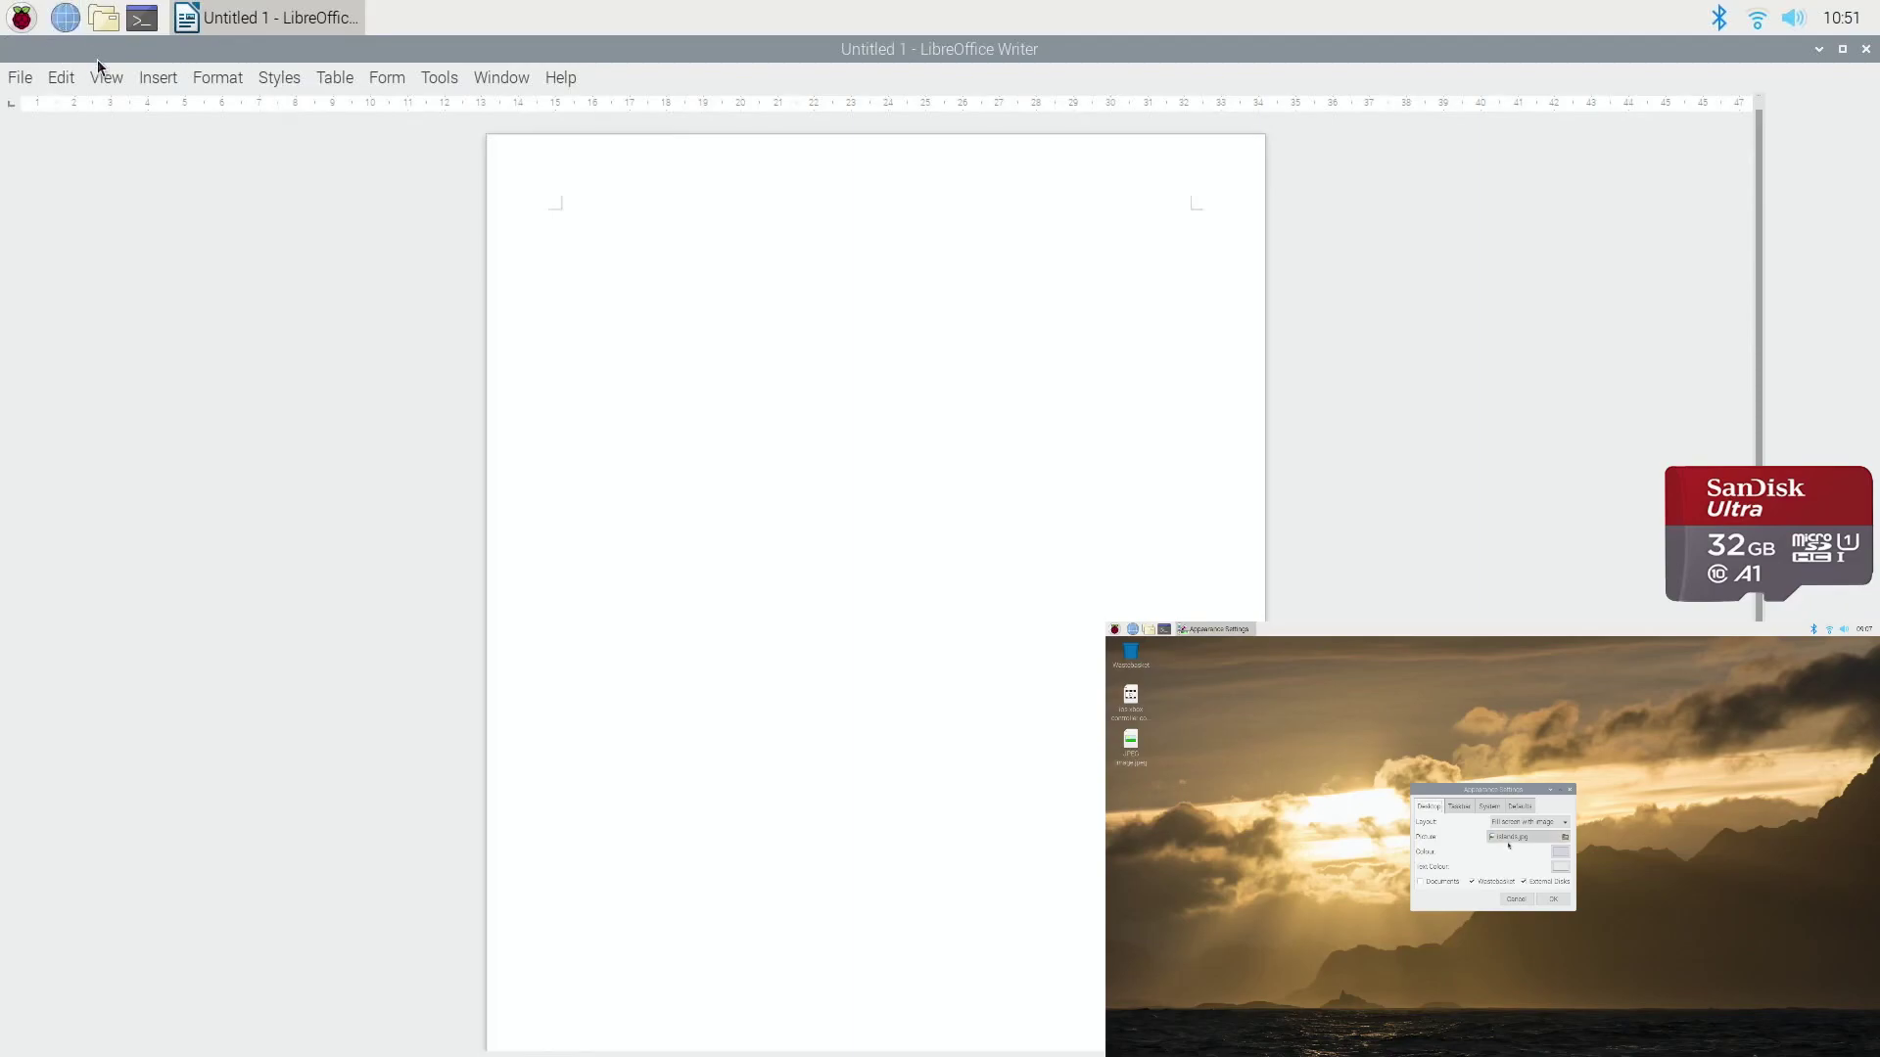
{"action": "left_click", "coordinate": [158, 77]}
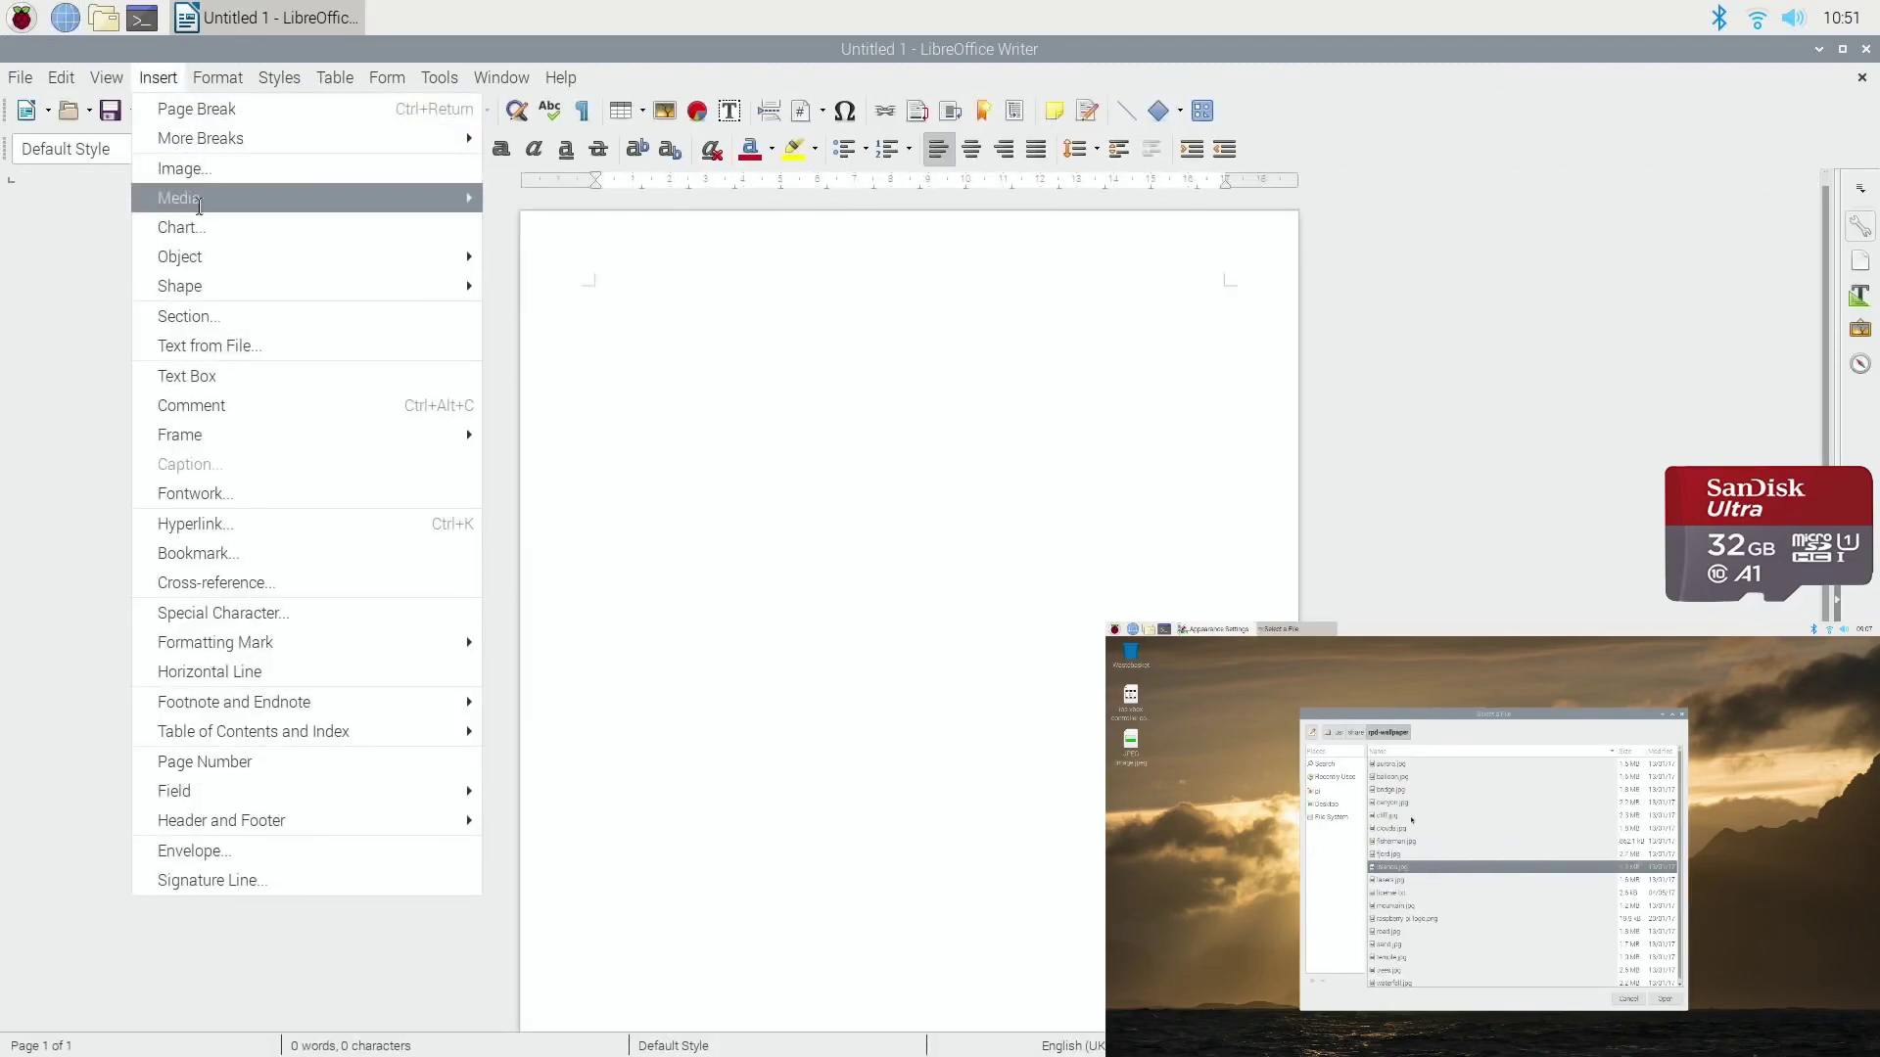
{"action": "left_click", "coordinate": [215, 171]}
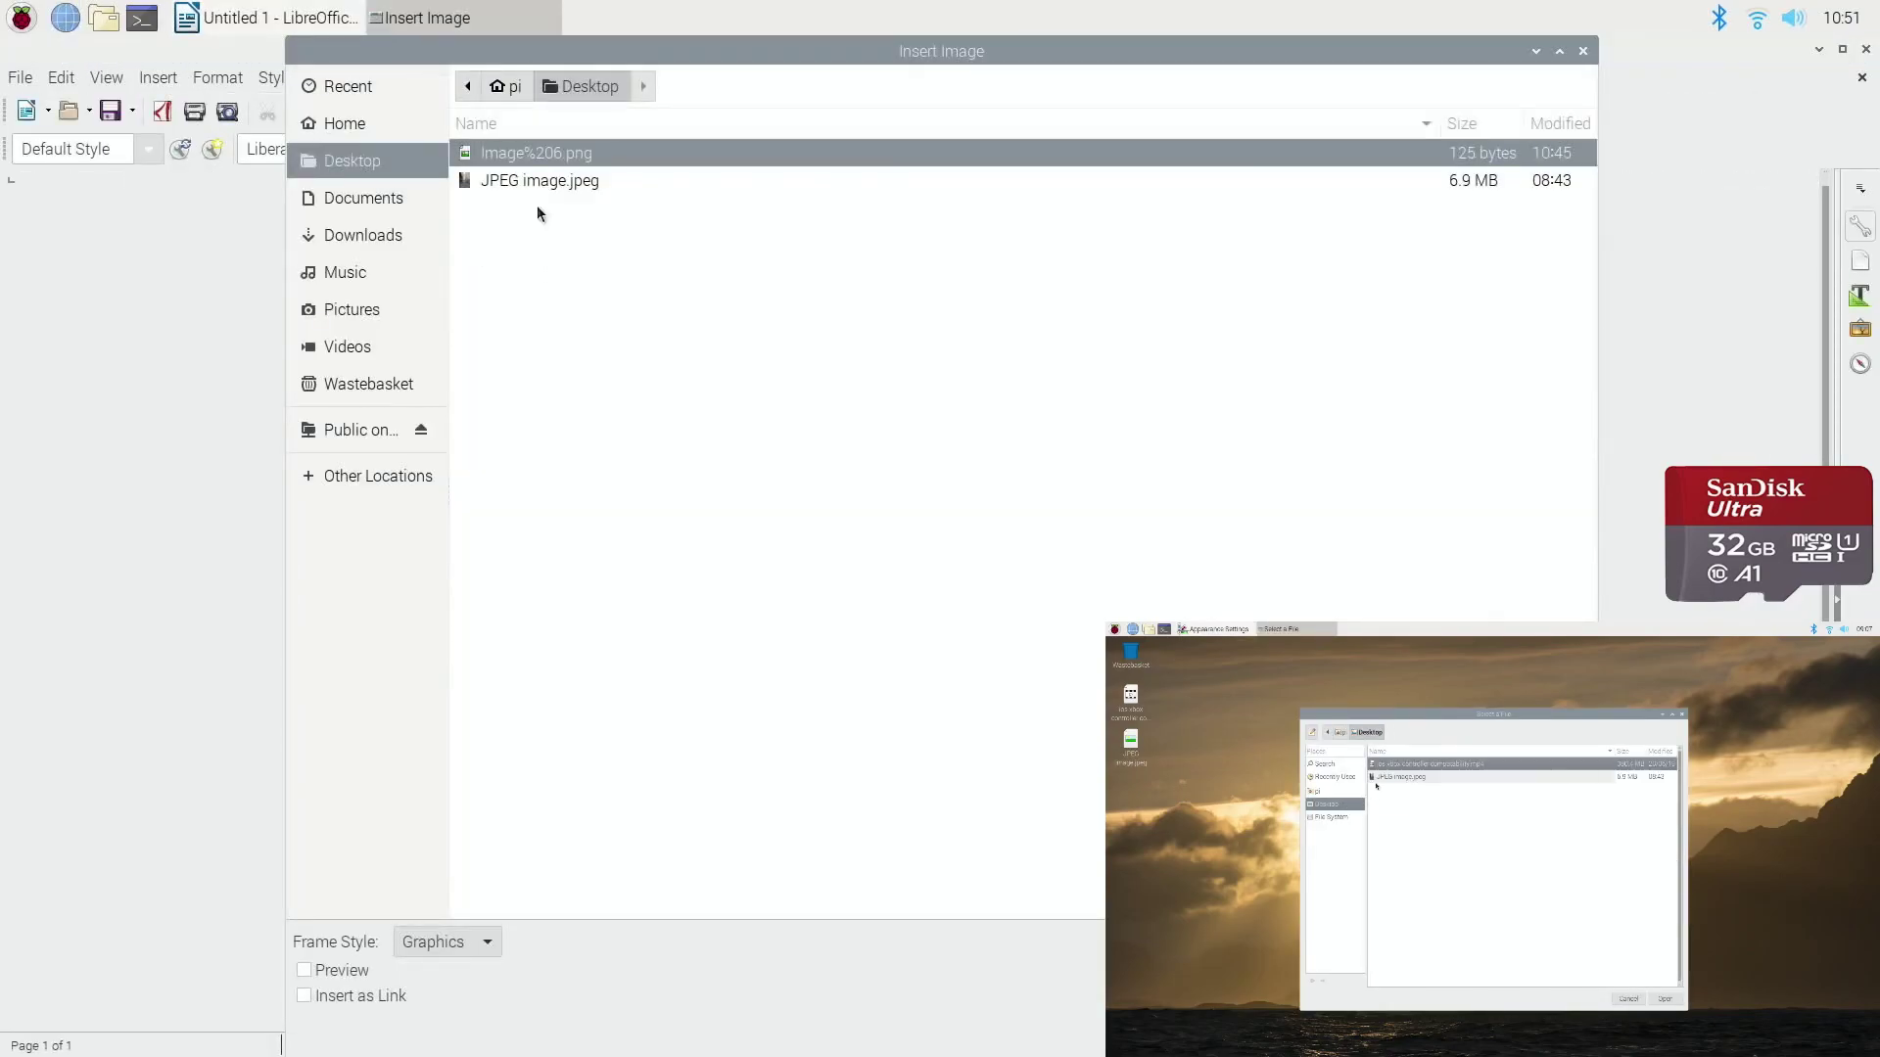
{"action": "double_click", "coordinate": [538, 186]}
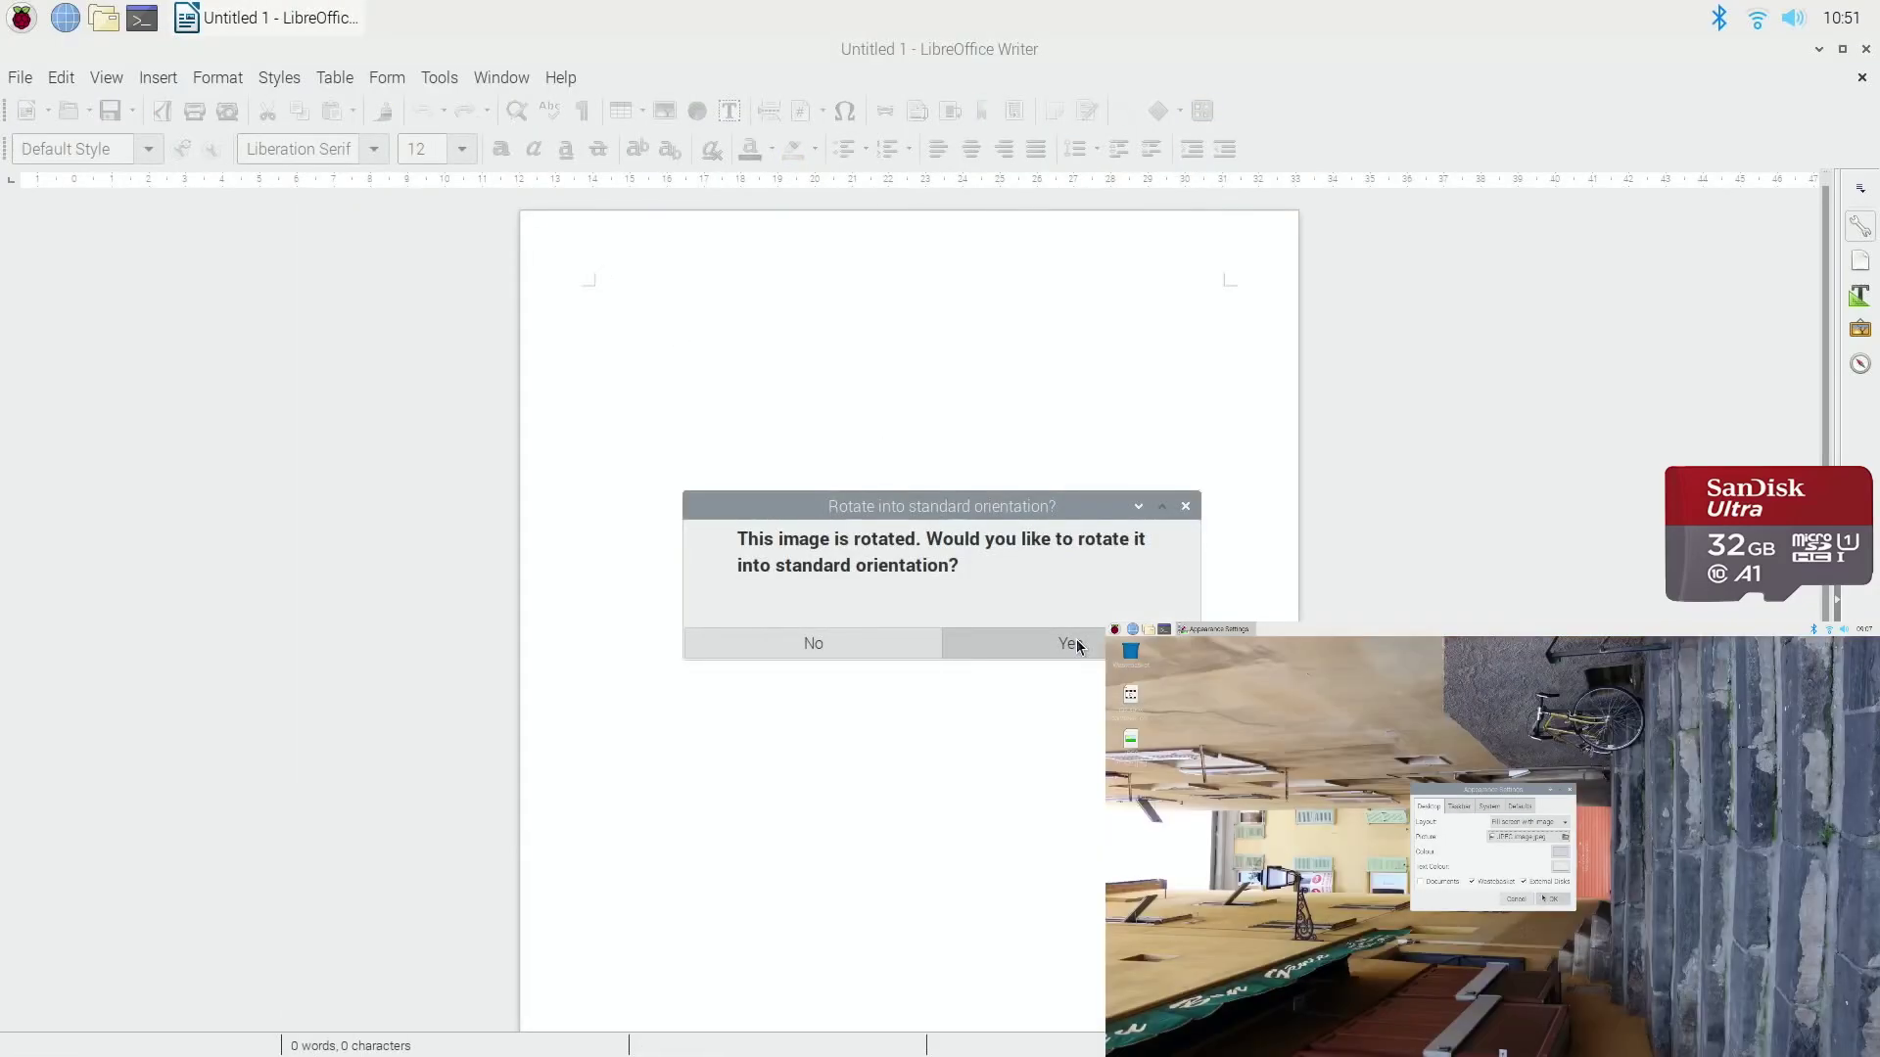
{"action": "key", "text": "Return"}
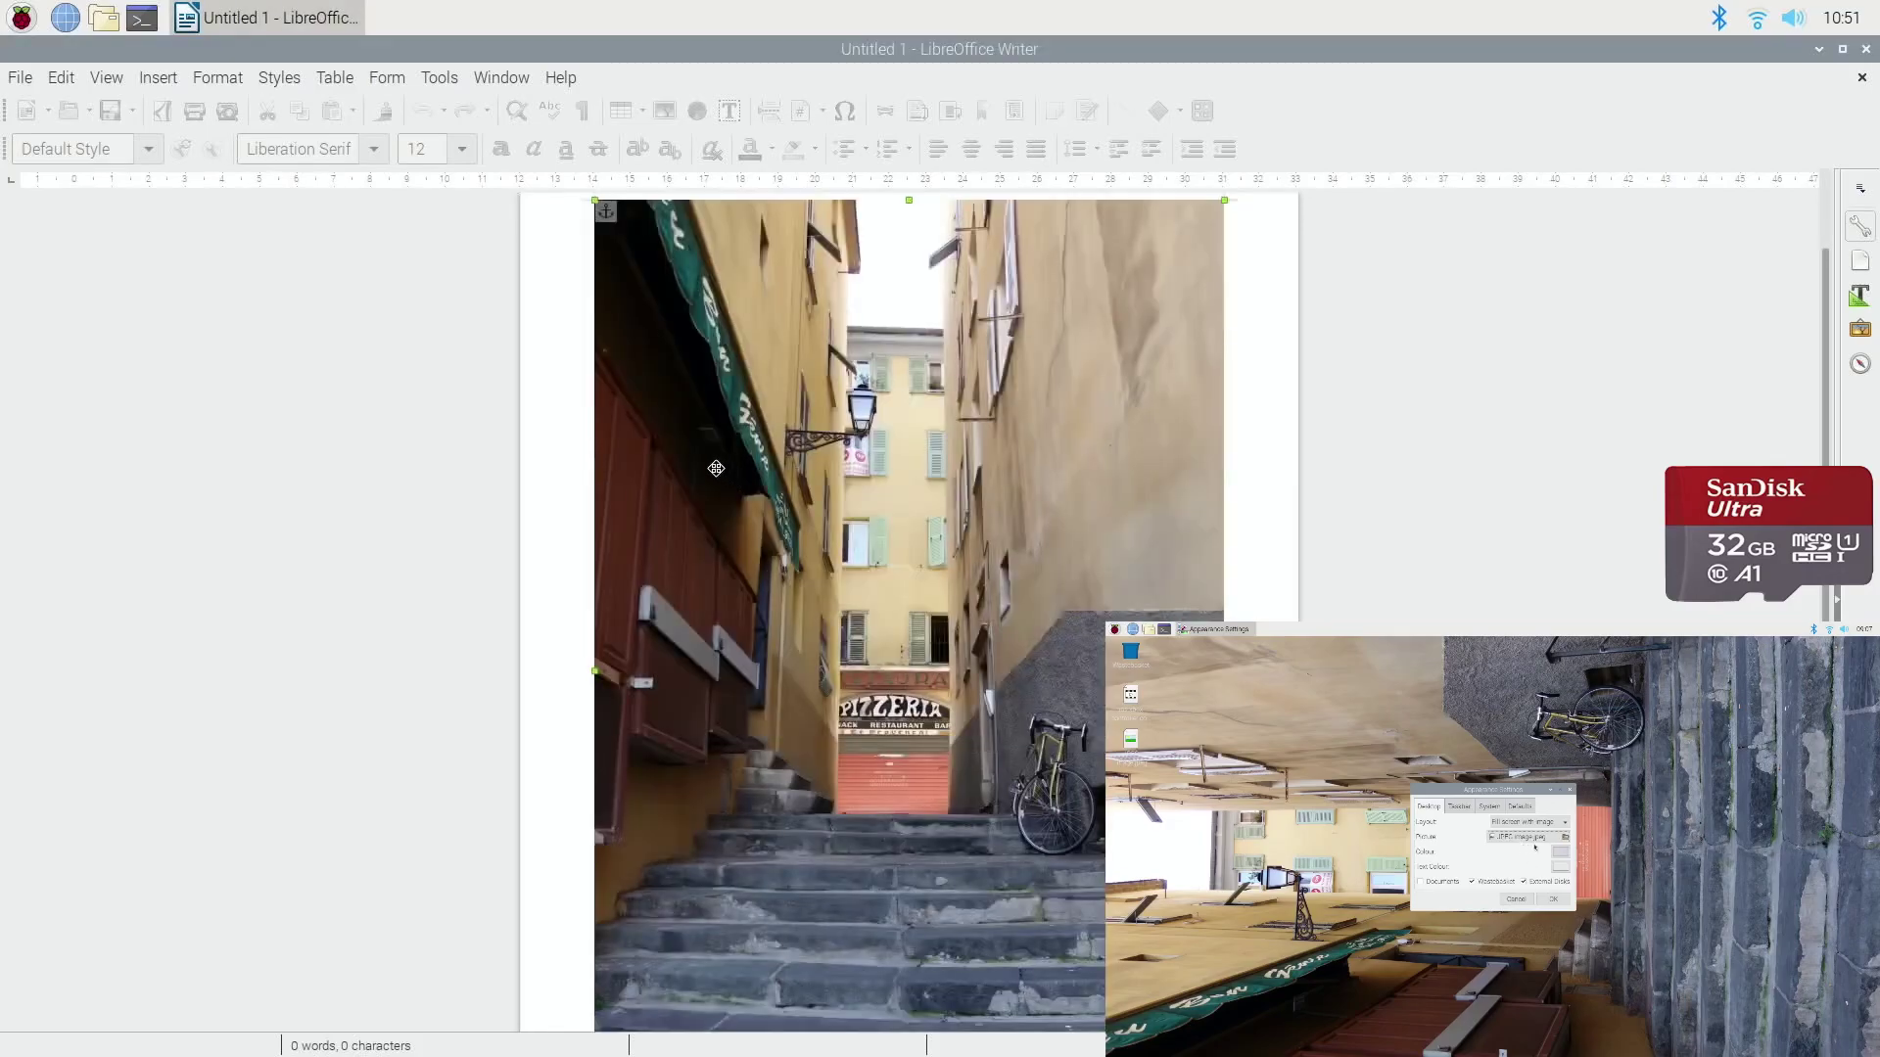
- Draw a text box over the photo's top half and type 'Please subscribe'
{"action": "left_click", "coordinate": [145, 85]}
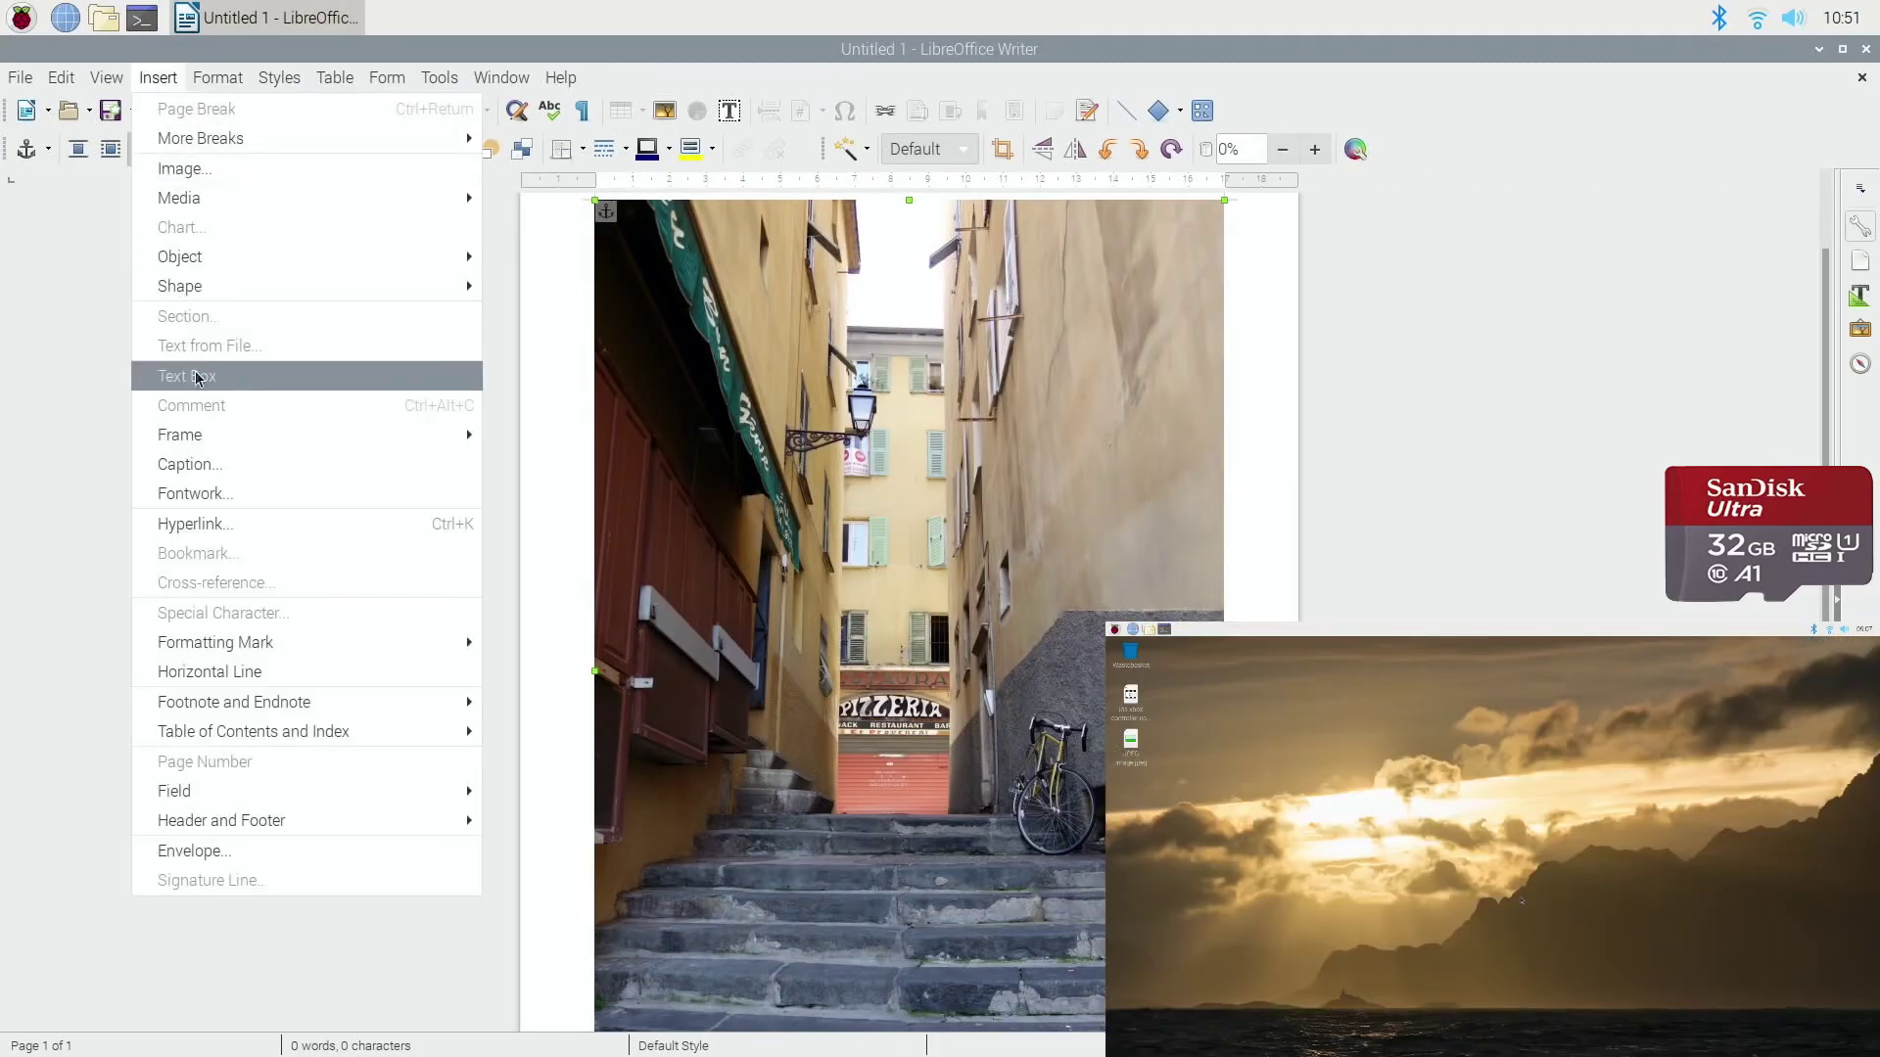
{"action": "left_click", "coordinate": [197, 378]}
{"action": "mouse_move", "coordinate": [612, 225]}
{"action": "left_mouse_down"}
{"action": "mouse_move", "coordinate": [705, 385]}
{"action": "mouse_move", "coordinate": [1198, 458]}
{"action": "left_mouse_up"}
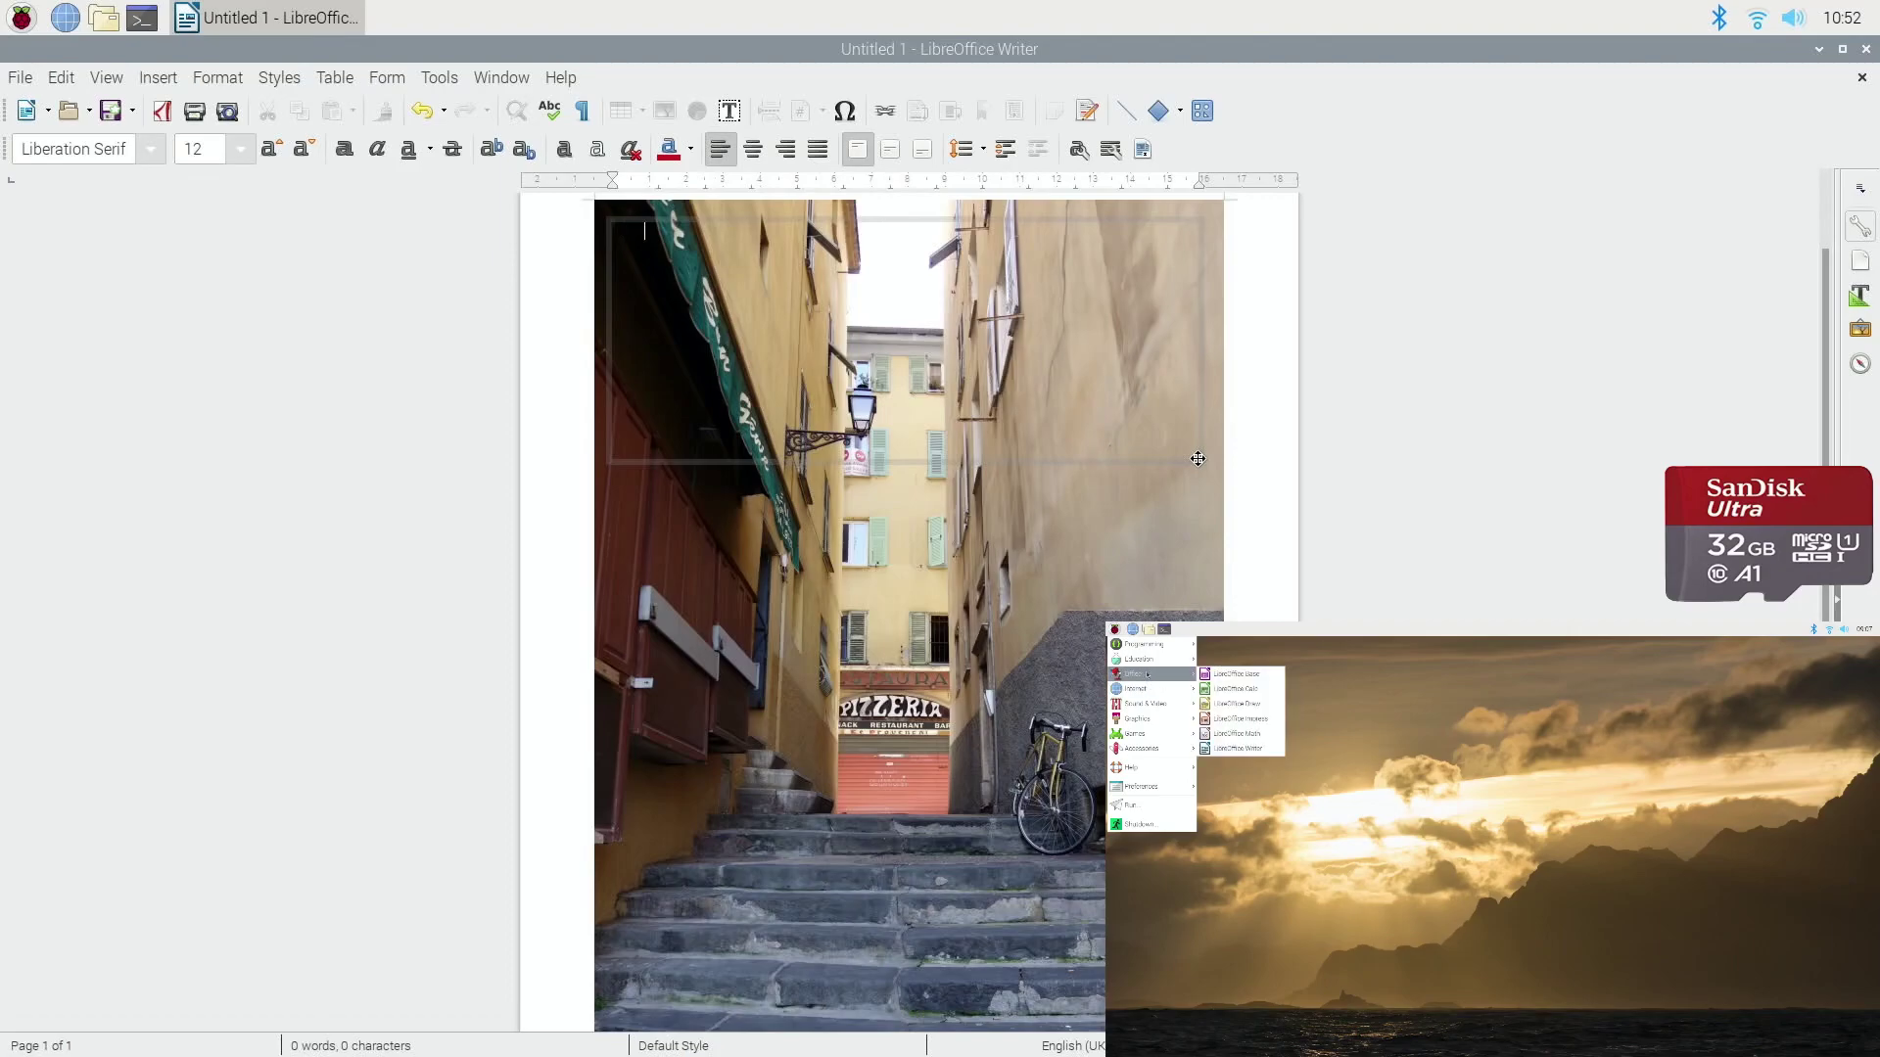
{"action": "type", "text": "abst"}
{"action": "type", "text": "r"}
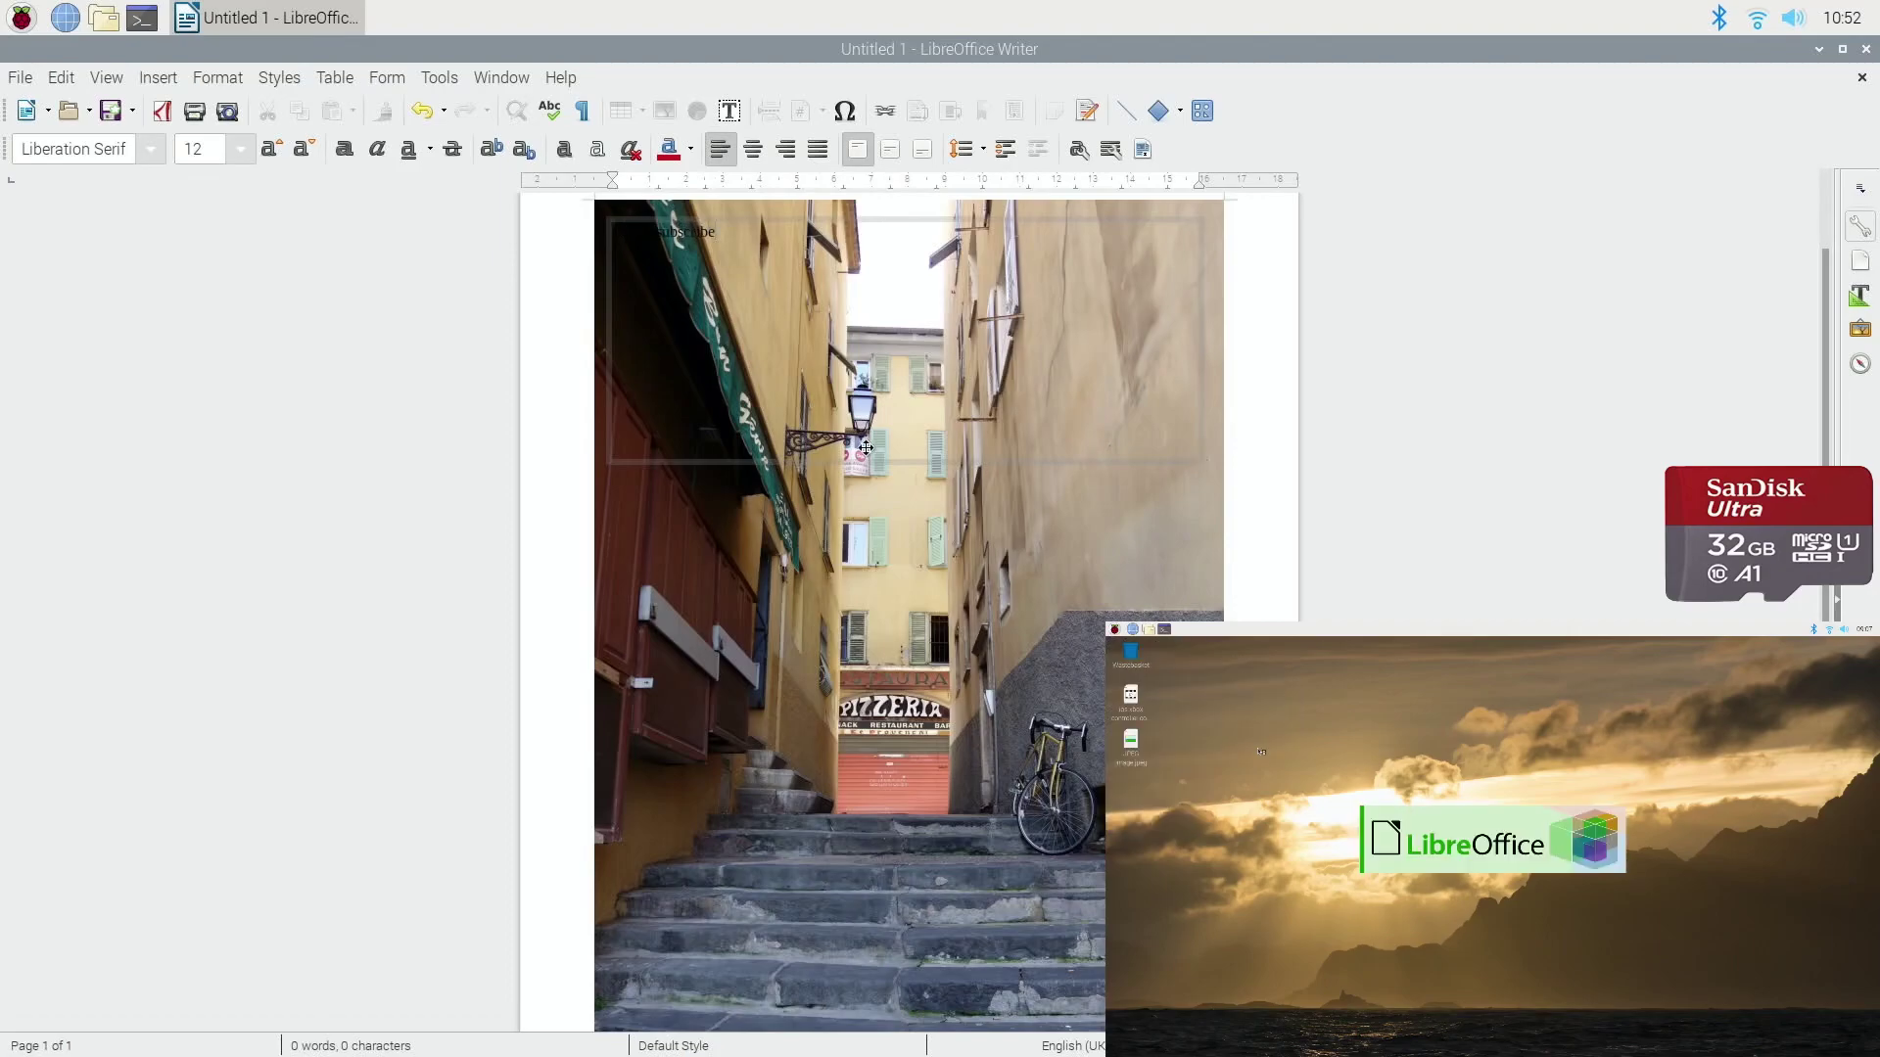
- Make the text red at 100 pt, then close the document window
{"action": "left_click_drag", "start_coordinate": [723, 231], "coordinate": [563, 241]}
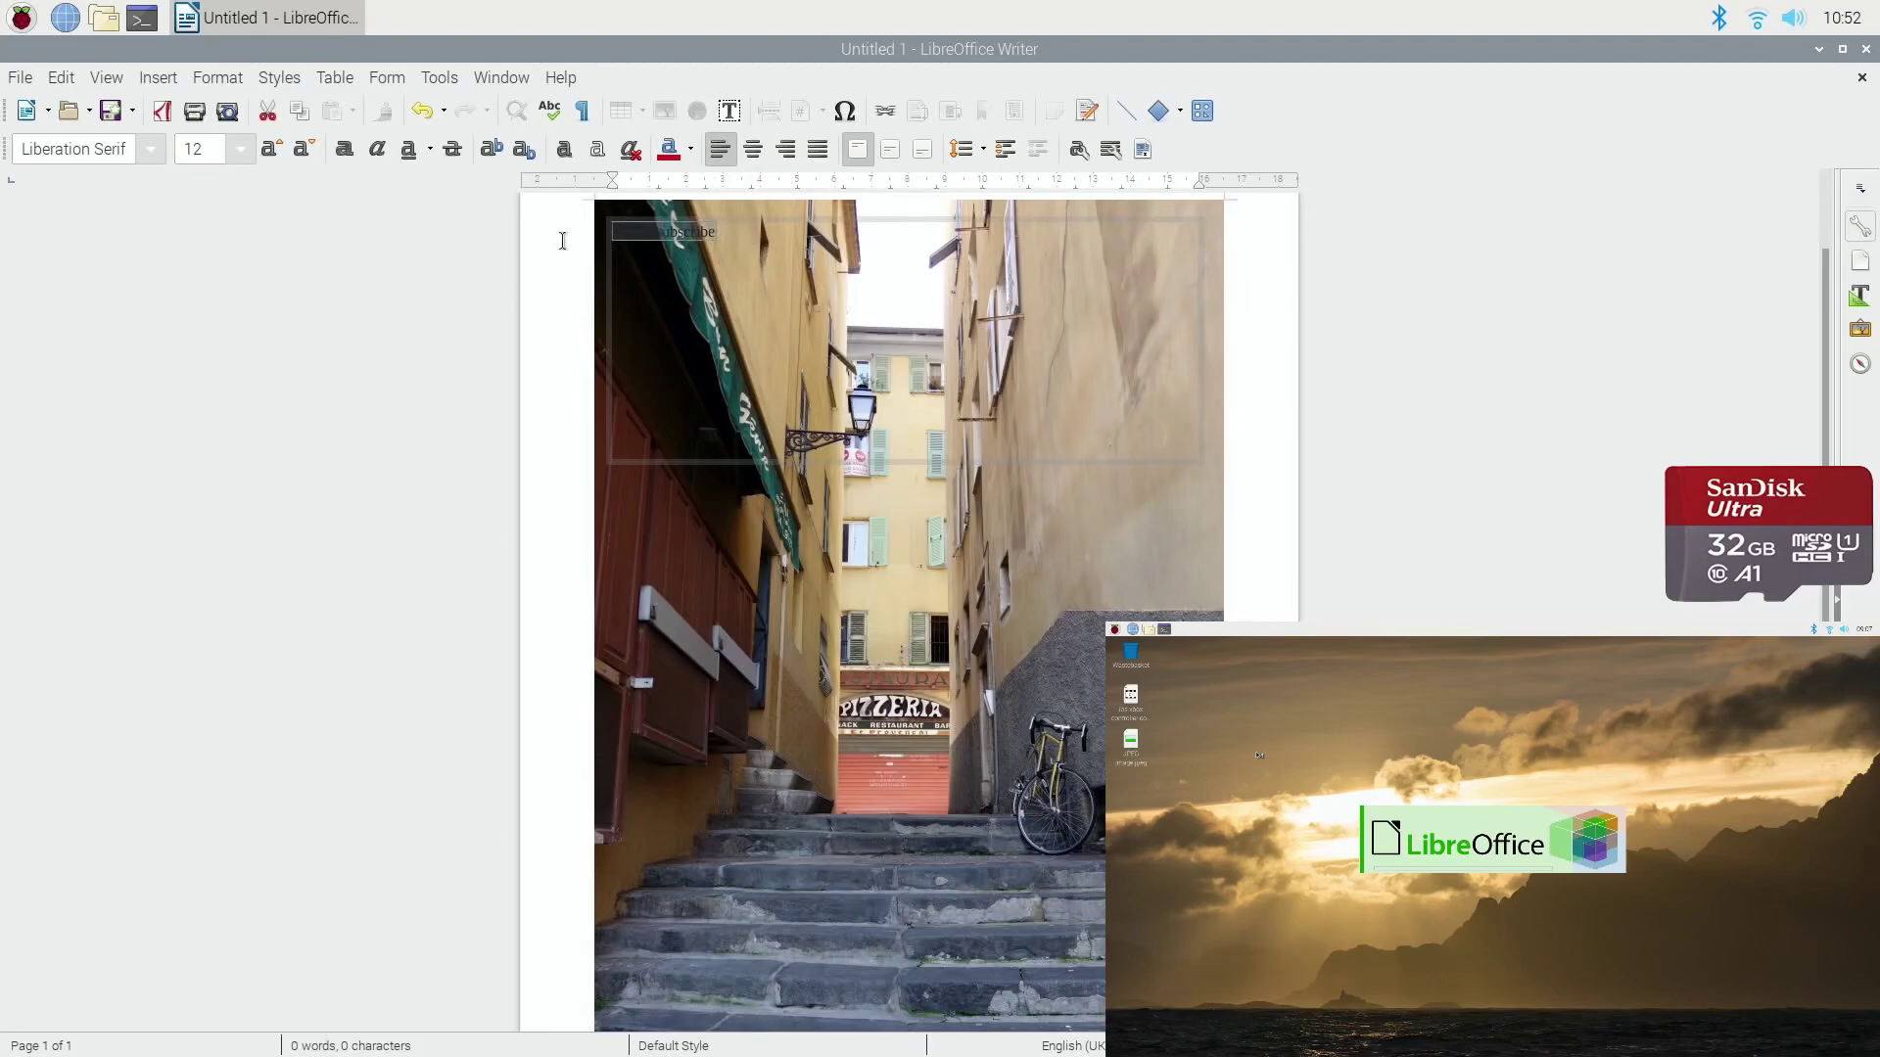
{"action": "left_click", "coordinate": [670, 152]}
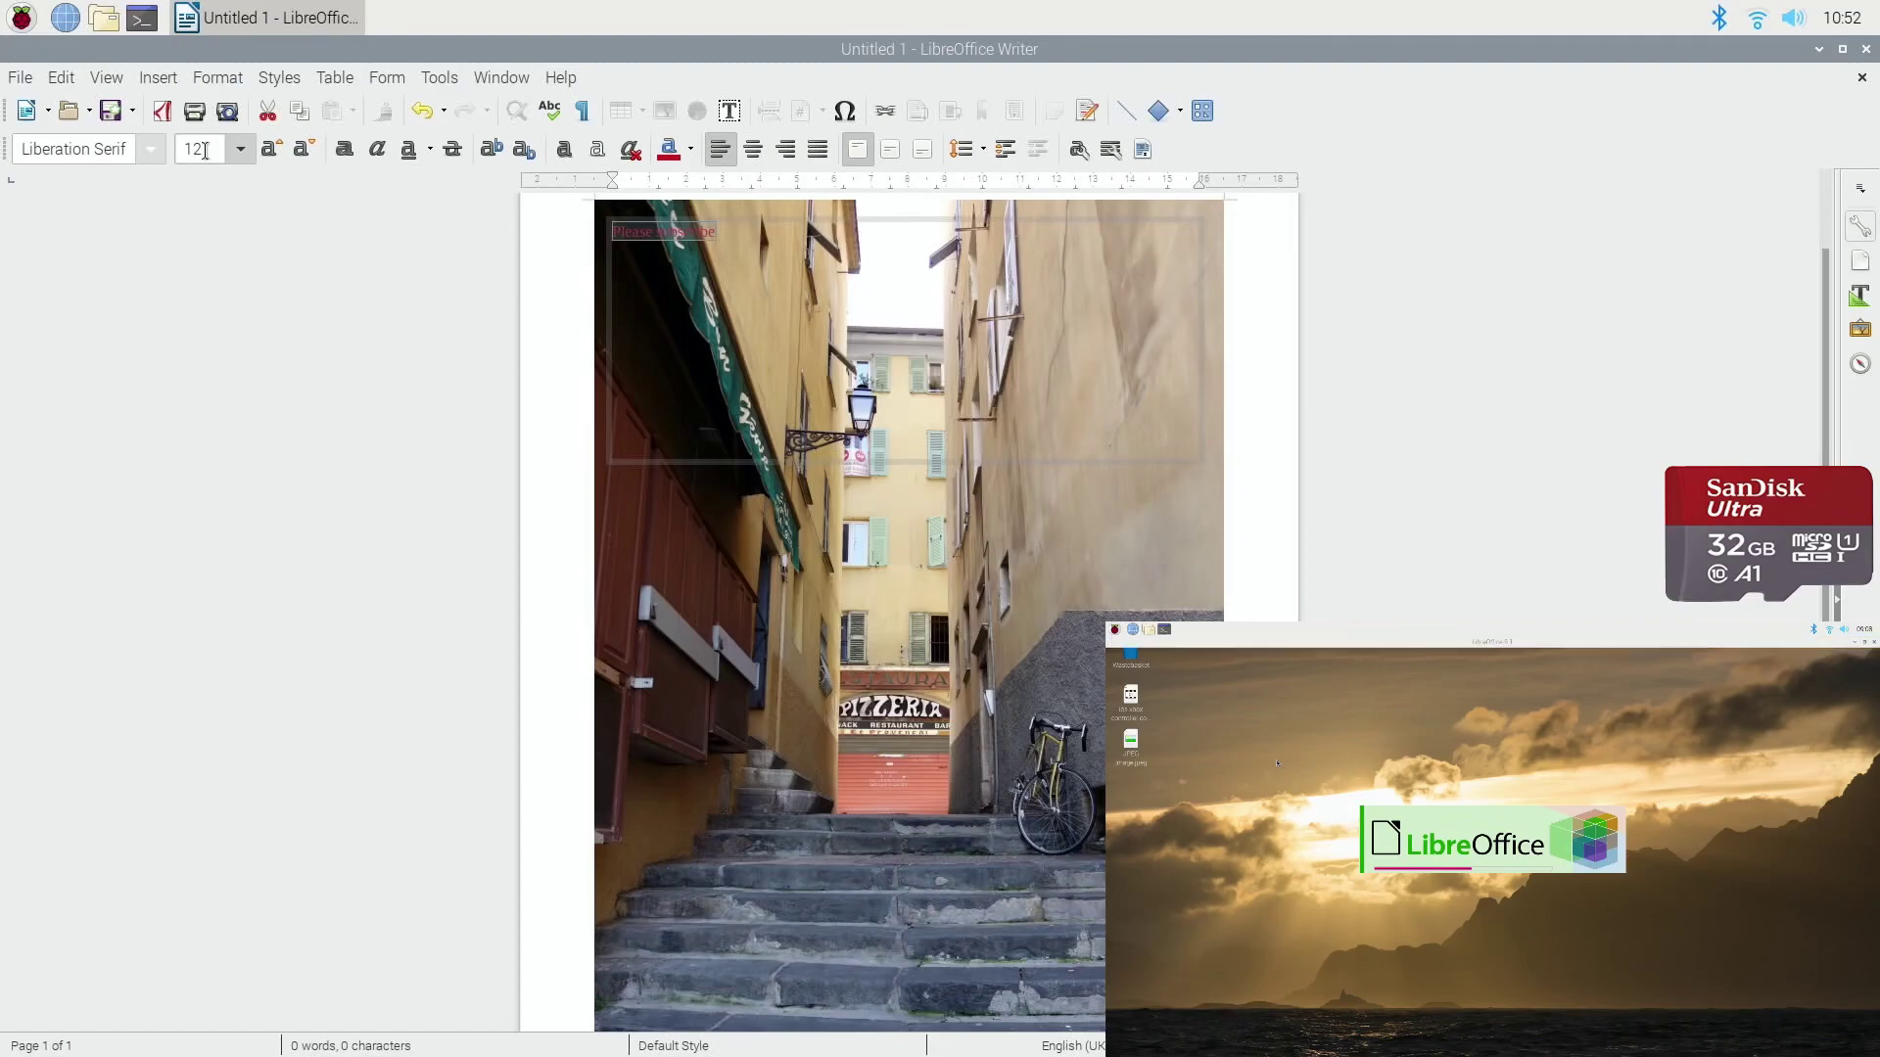
{"action": "key", "text": "BackSpace"}
{"action": "type", "text": "00"}
{"action": "key", "text": "Return"}
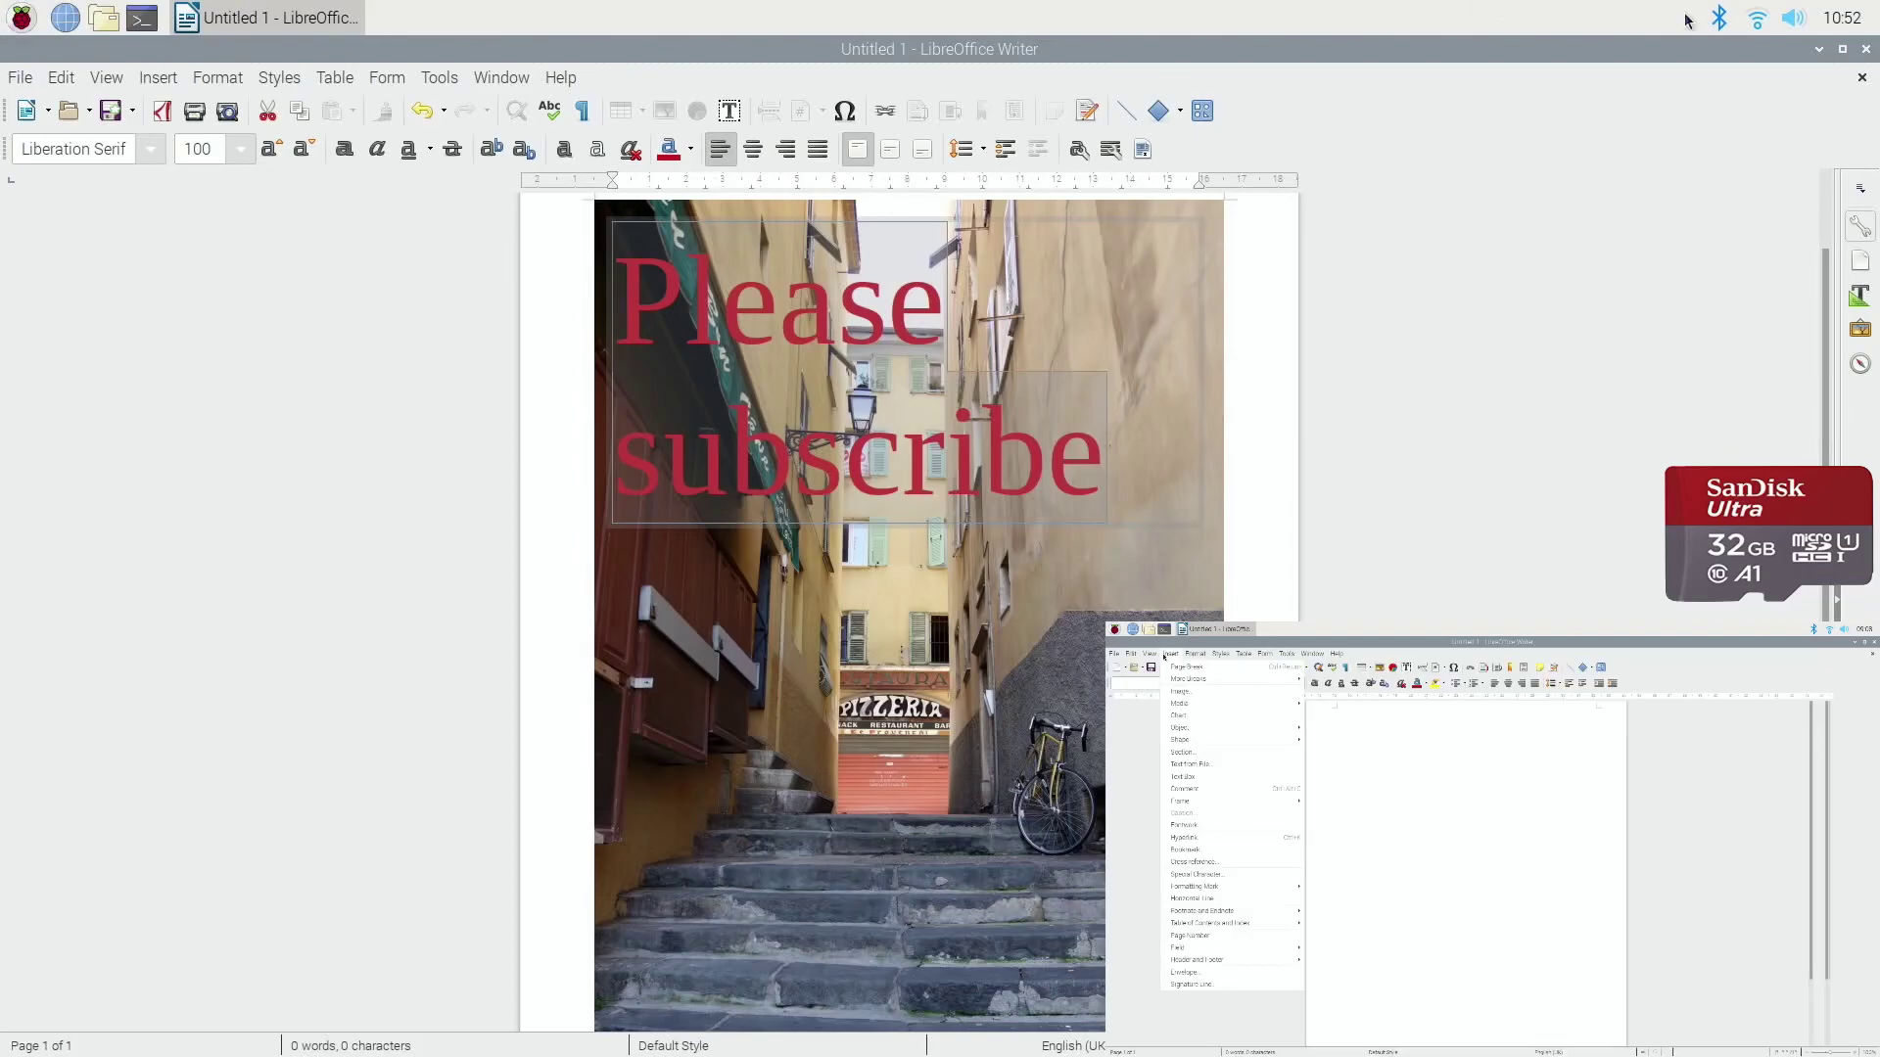
{"action": "left_click", "coordinate": [1864, 51]}
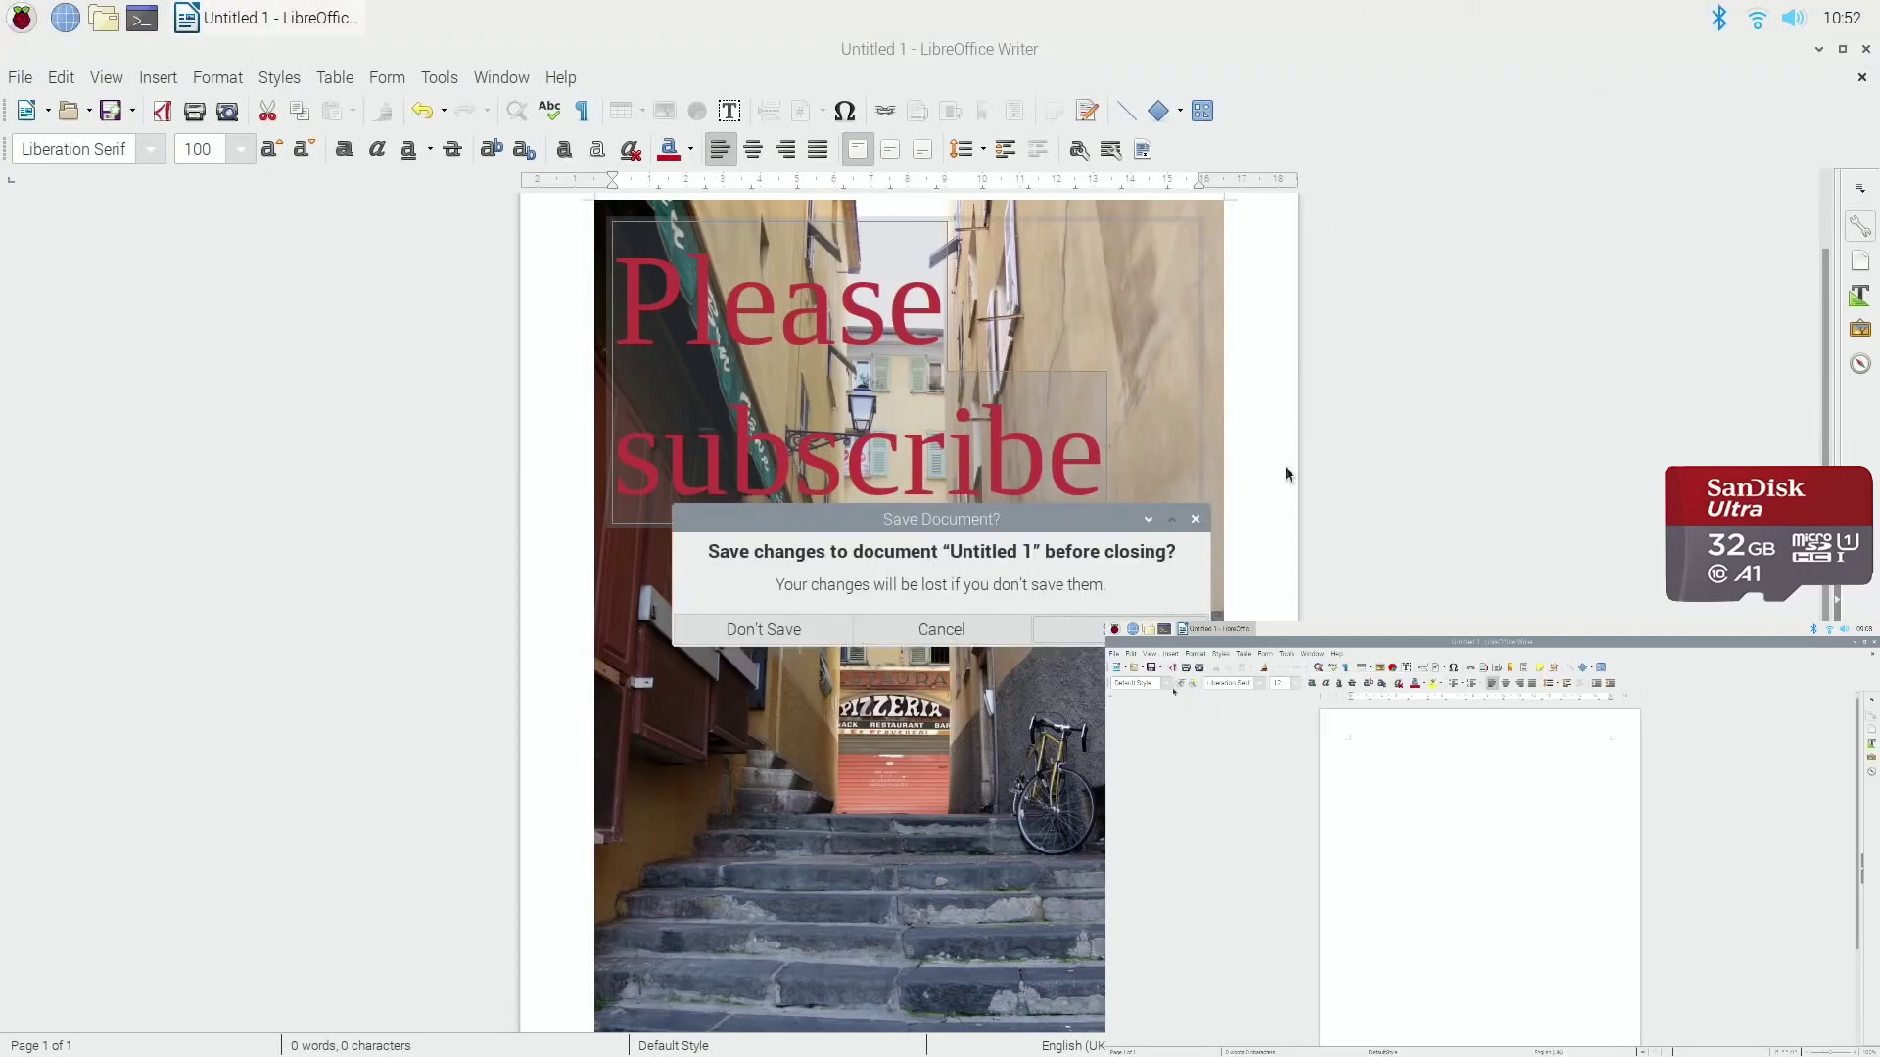
- Discard Writer's changes, then start LibreOffice Impress with the Blueprint Plans template
{"action": "left_click", "coordinate": [840, 623]}
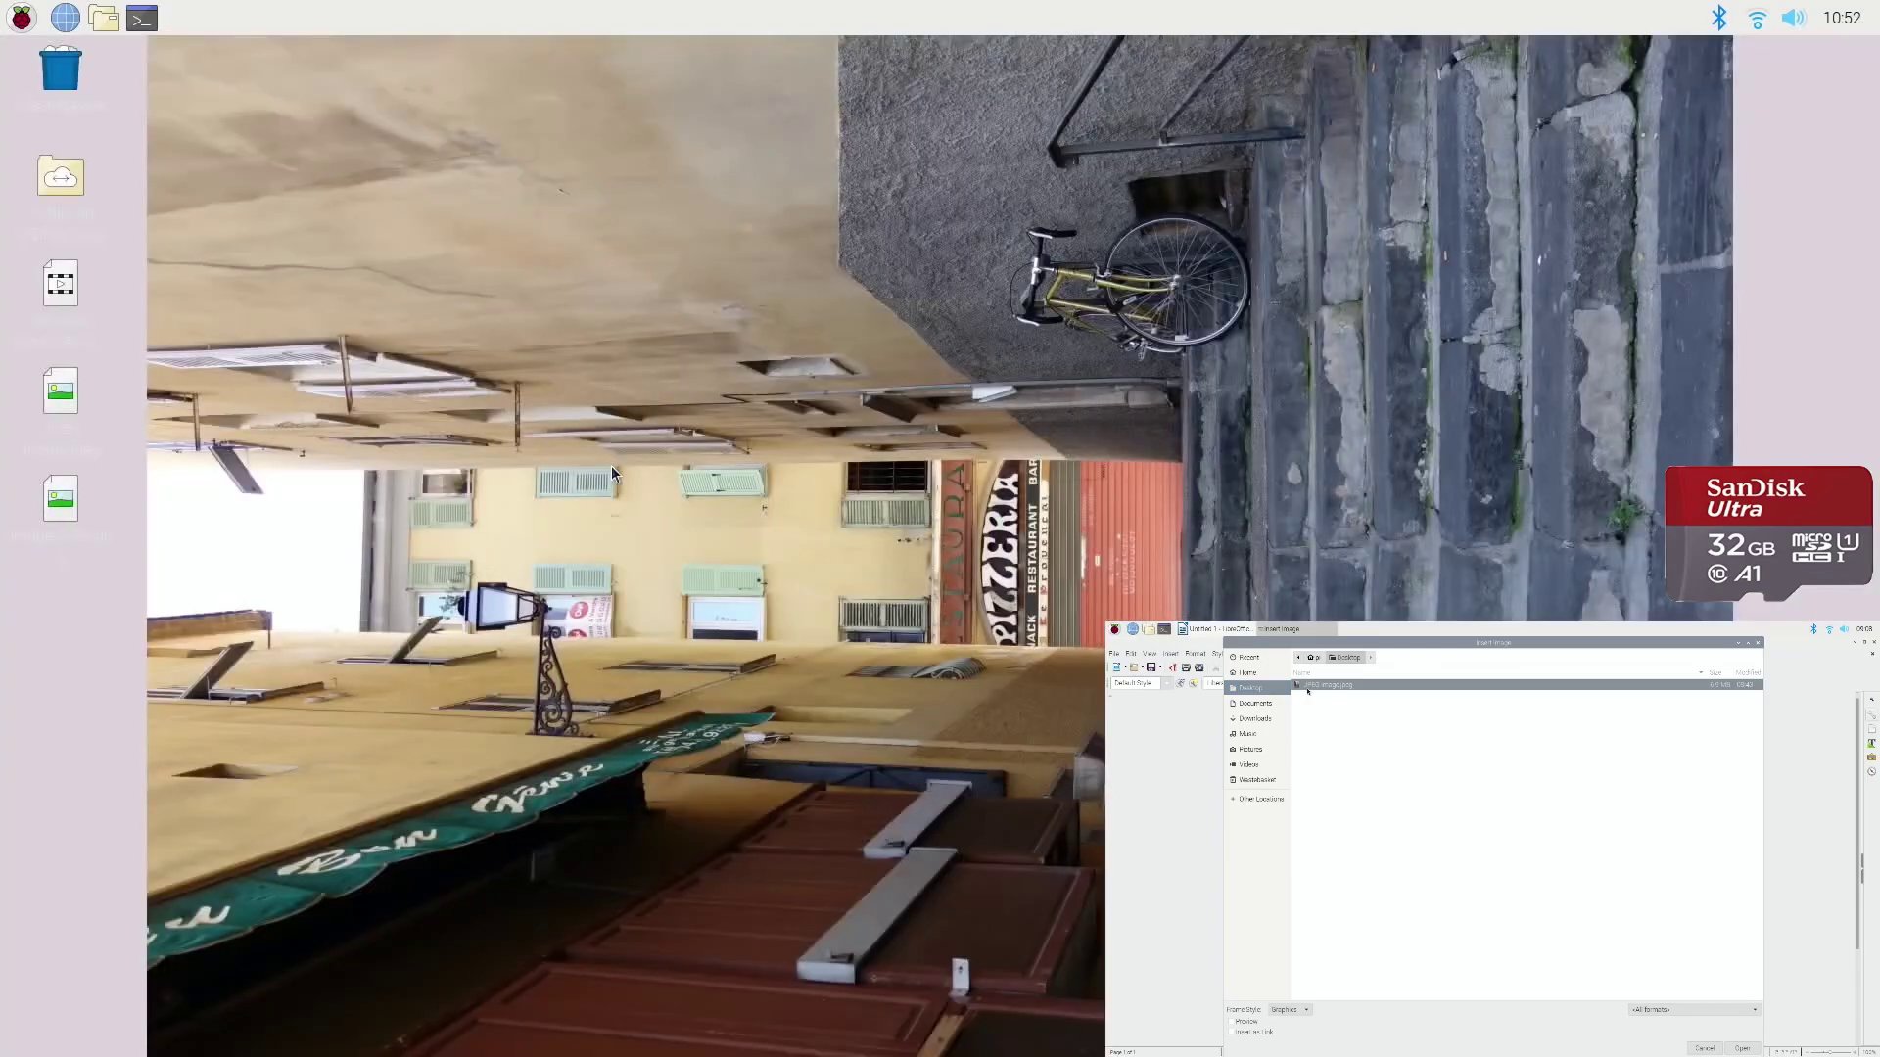
{"action": "left_click", "coordinate": [18, 17]}
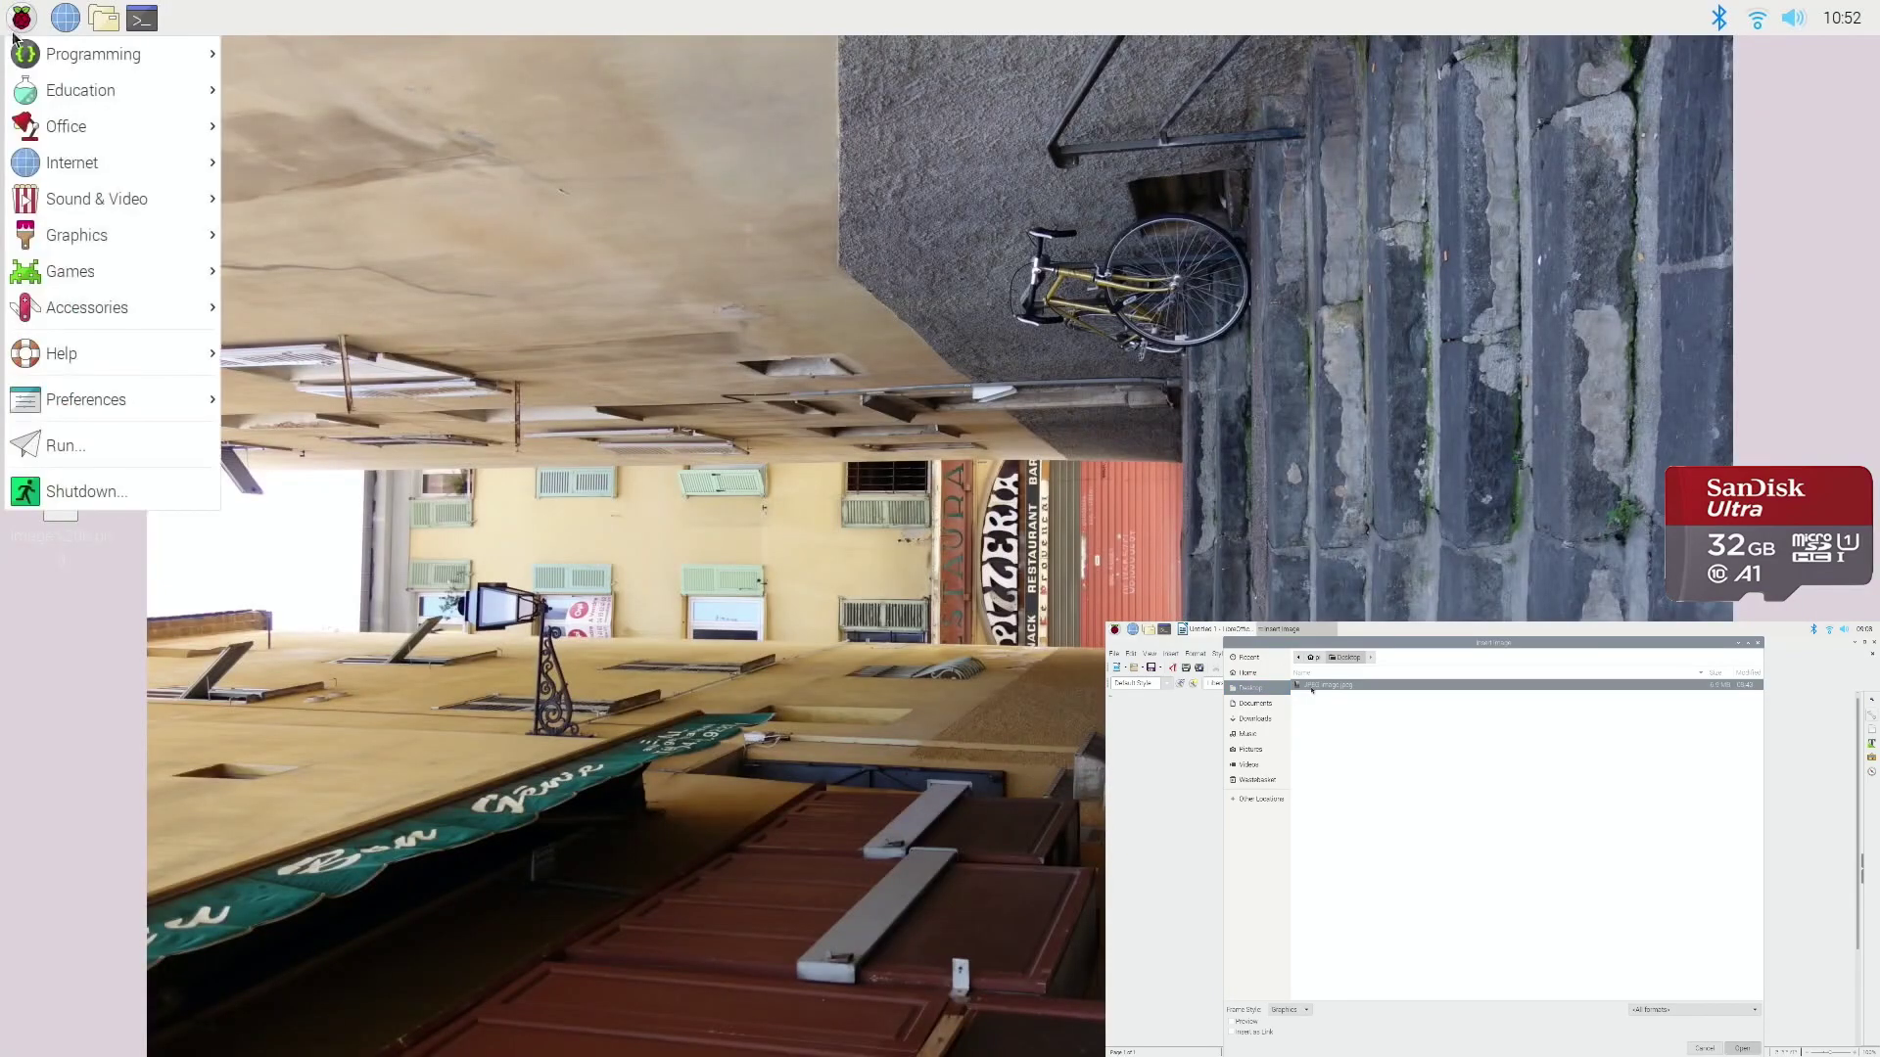
{"action": "mouse_move", "coordinate": [96, 129]}
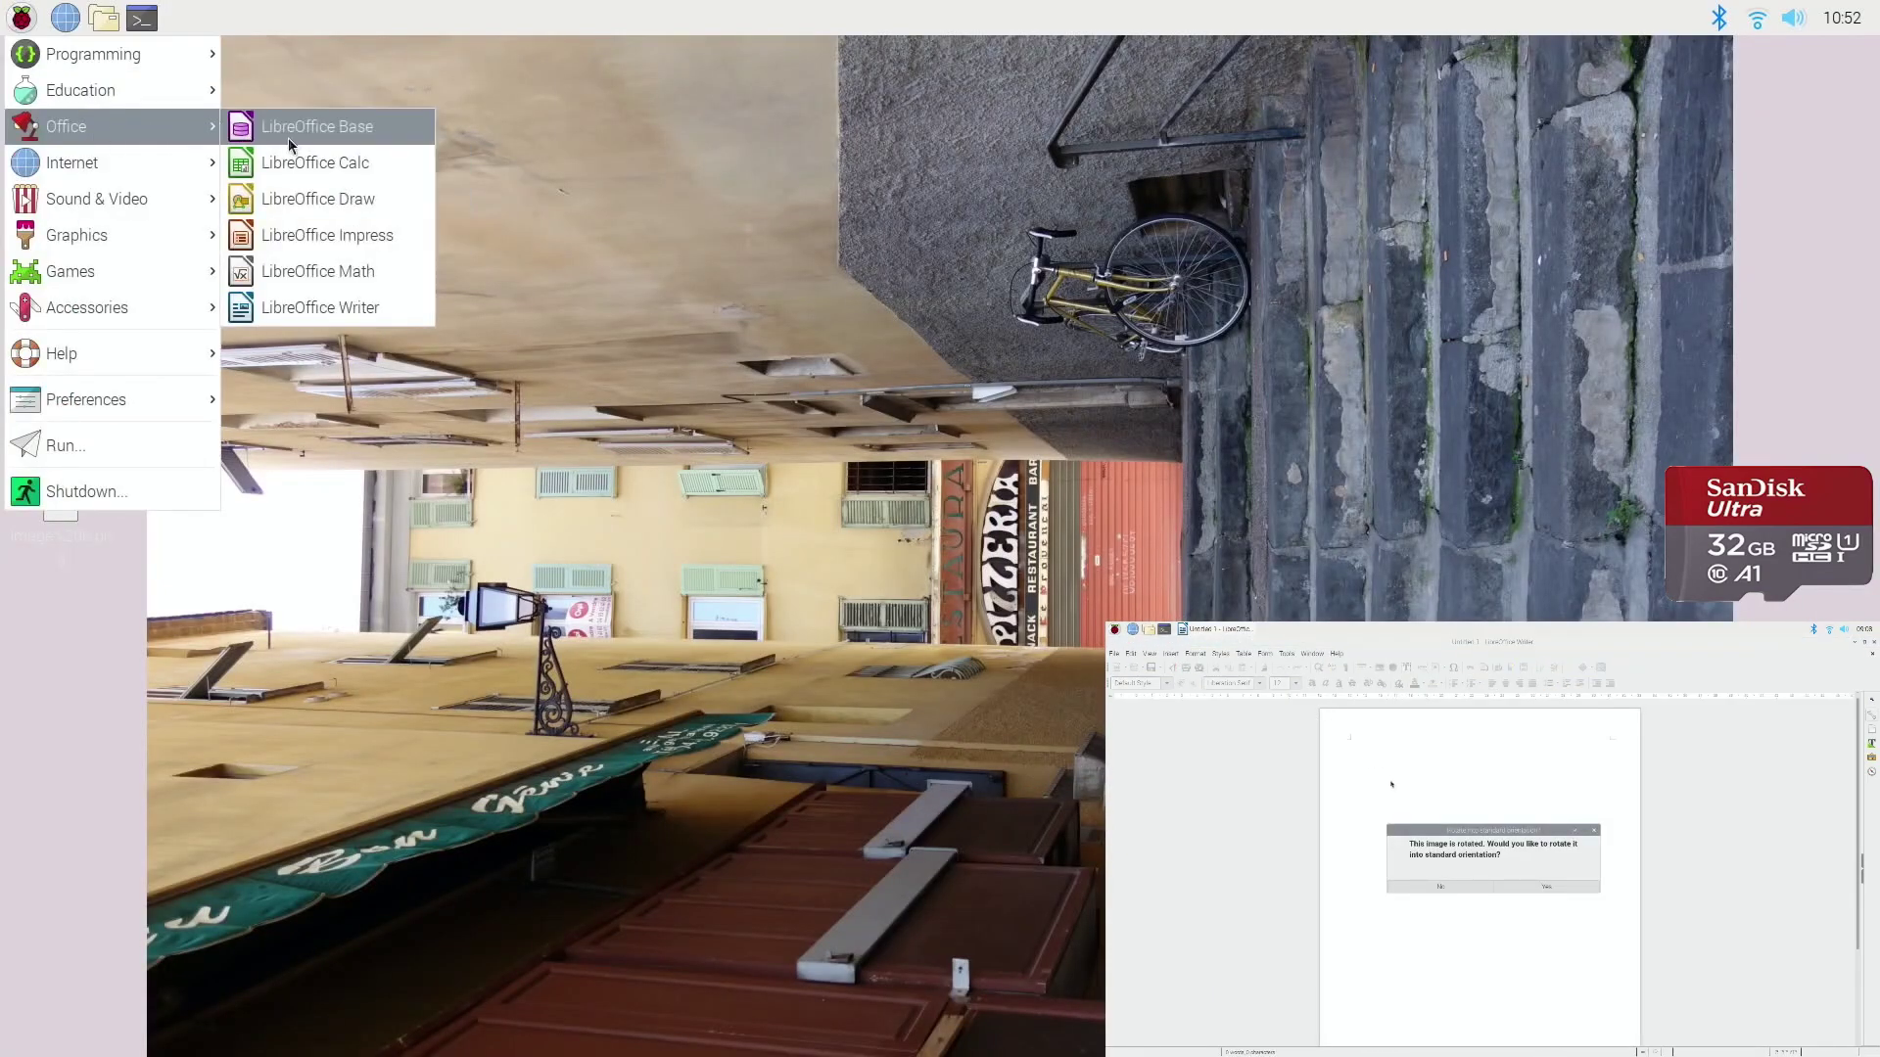
{"action": "left_click", "coordinate": [357, 241]}
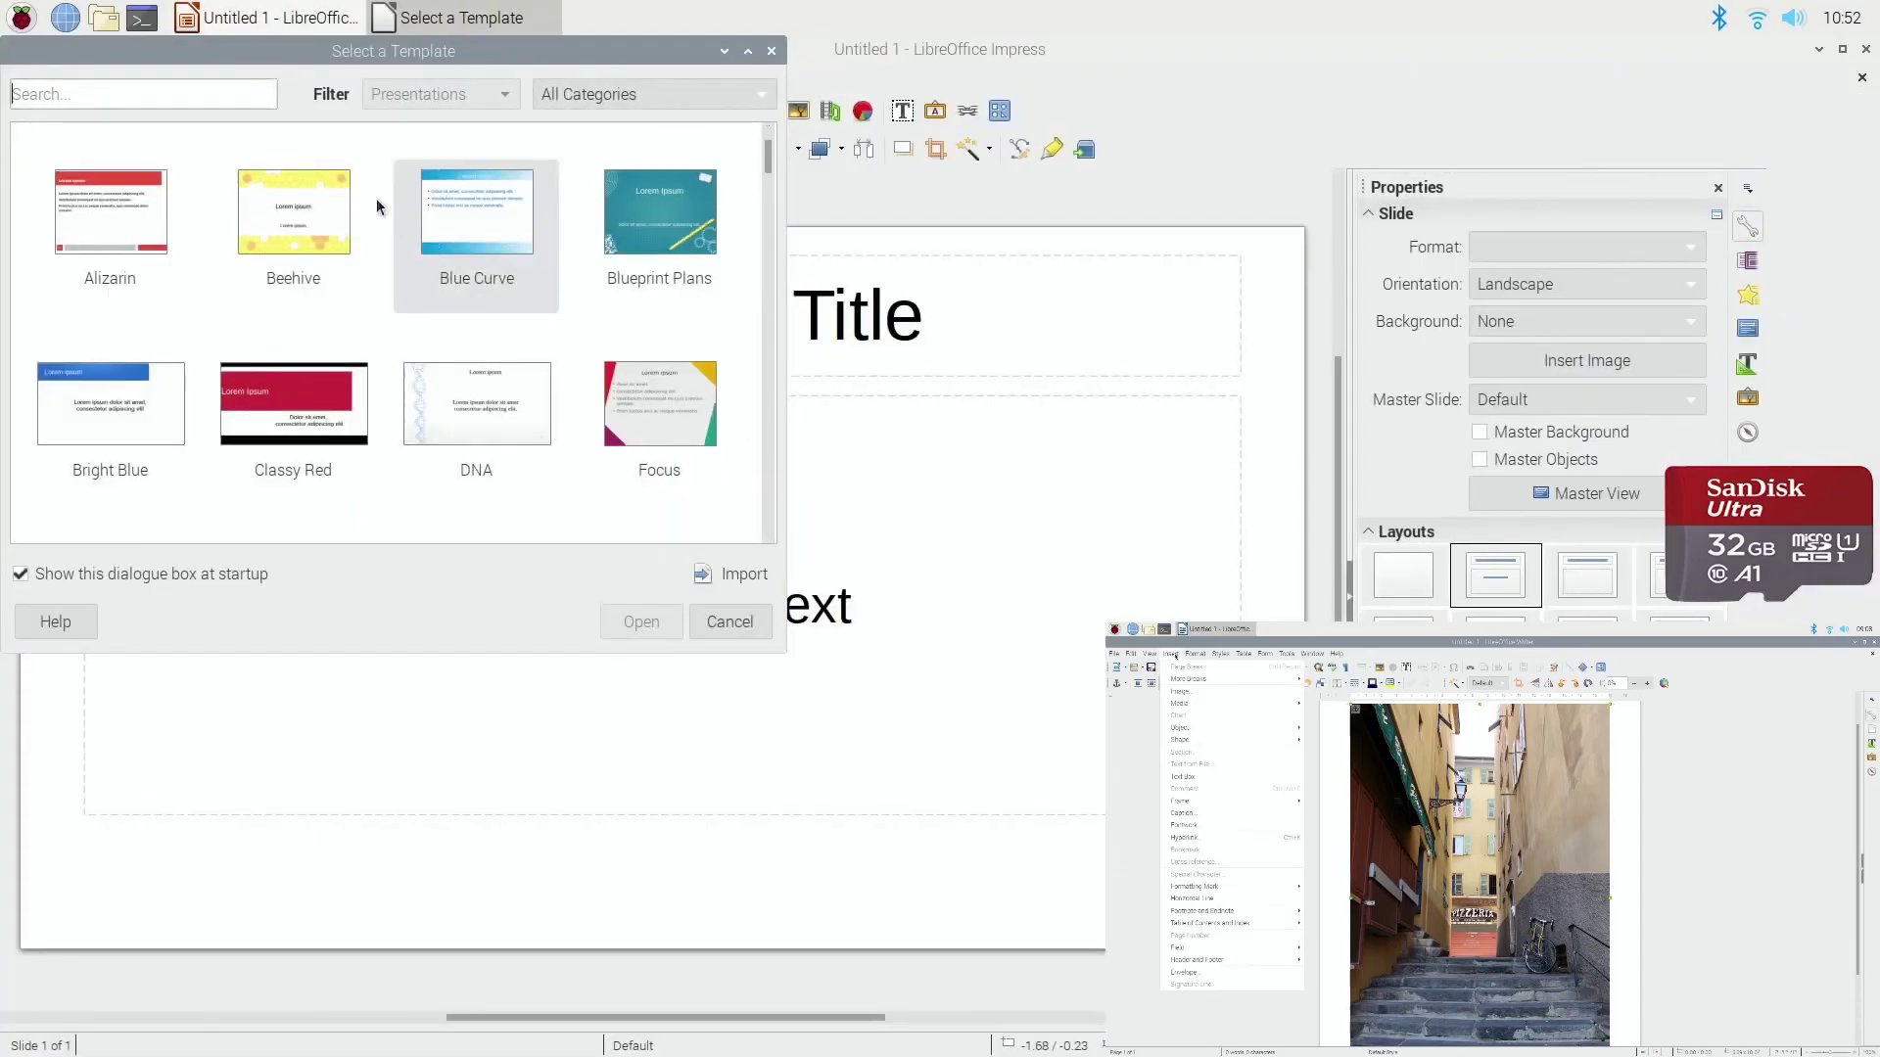
{"action": "left_click", "coordinate": [637, 210]}
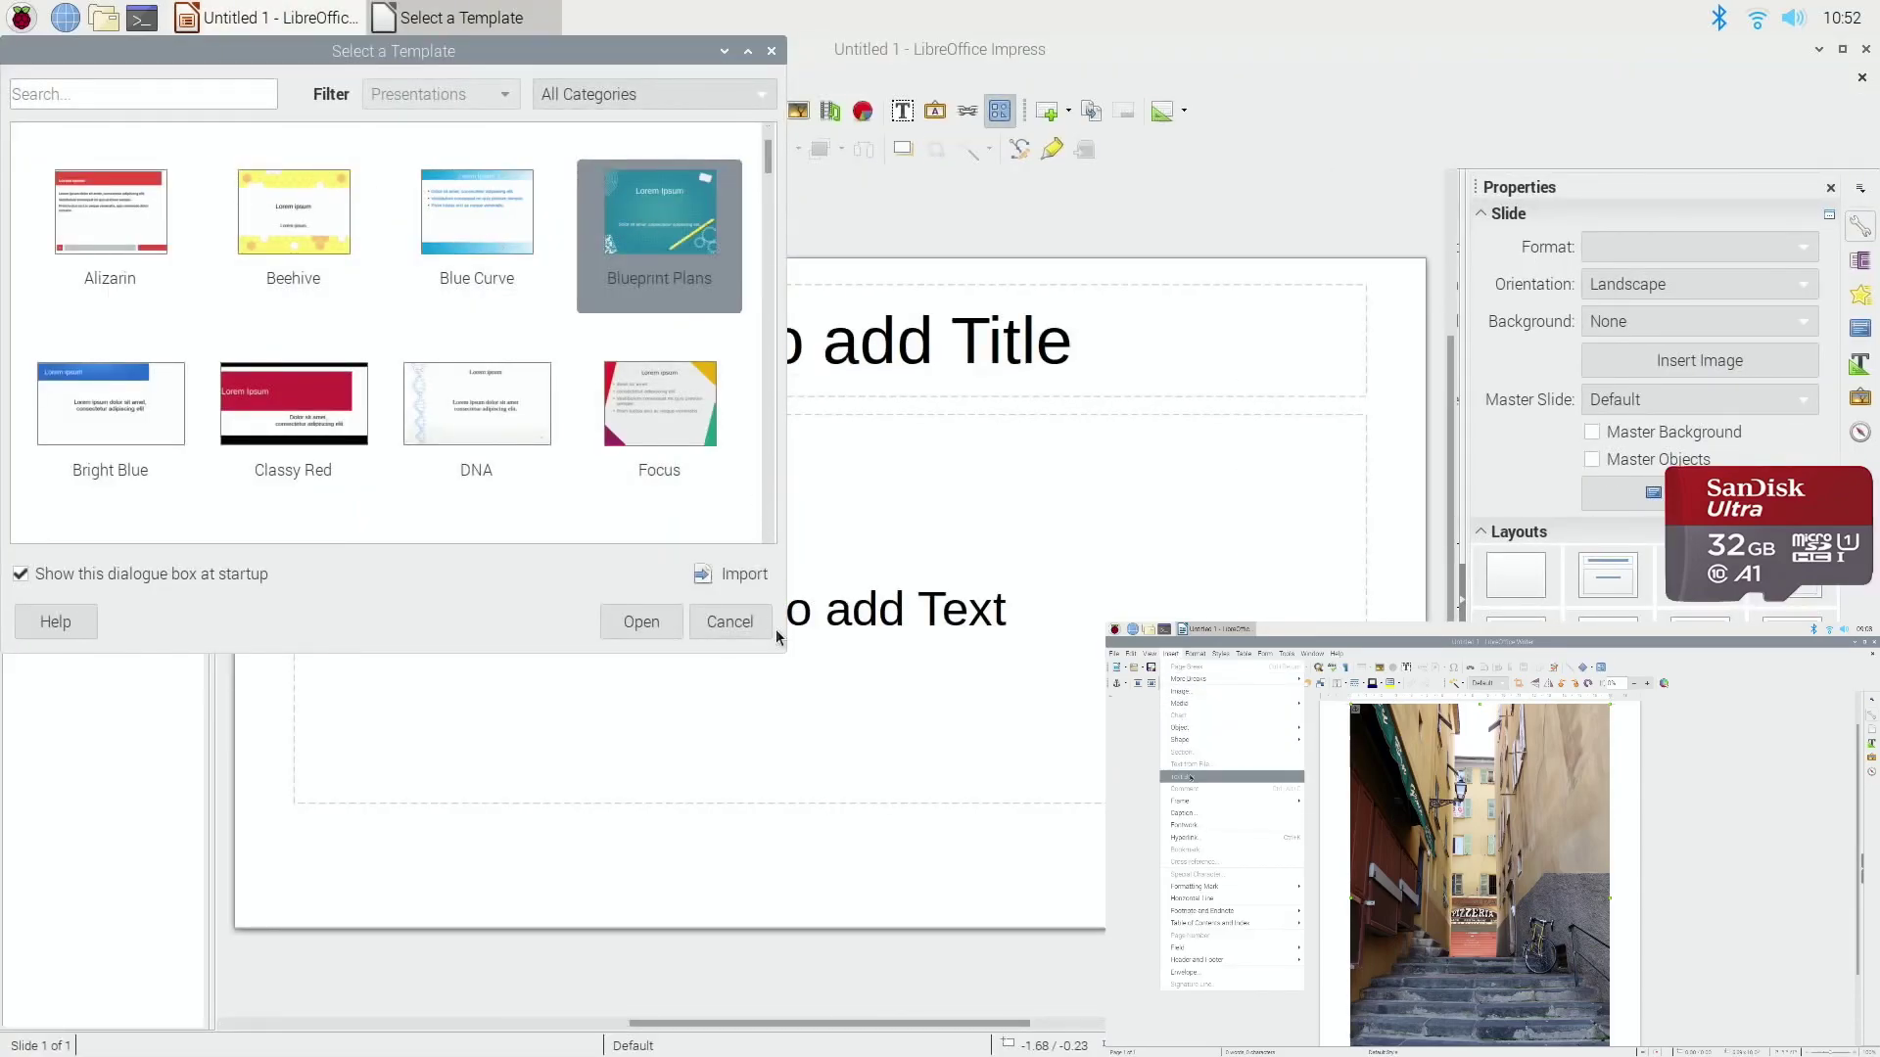
{"action": "left_click", "coordinate": [669, 625]}
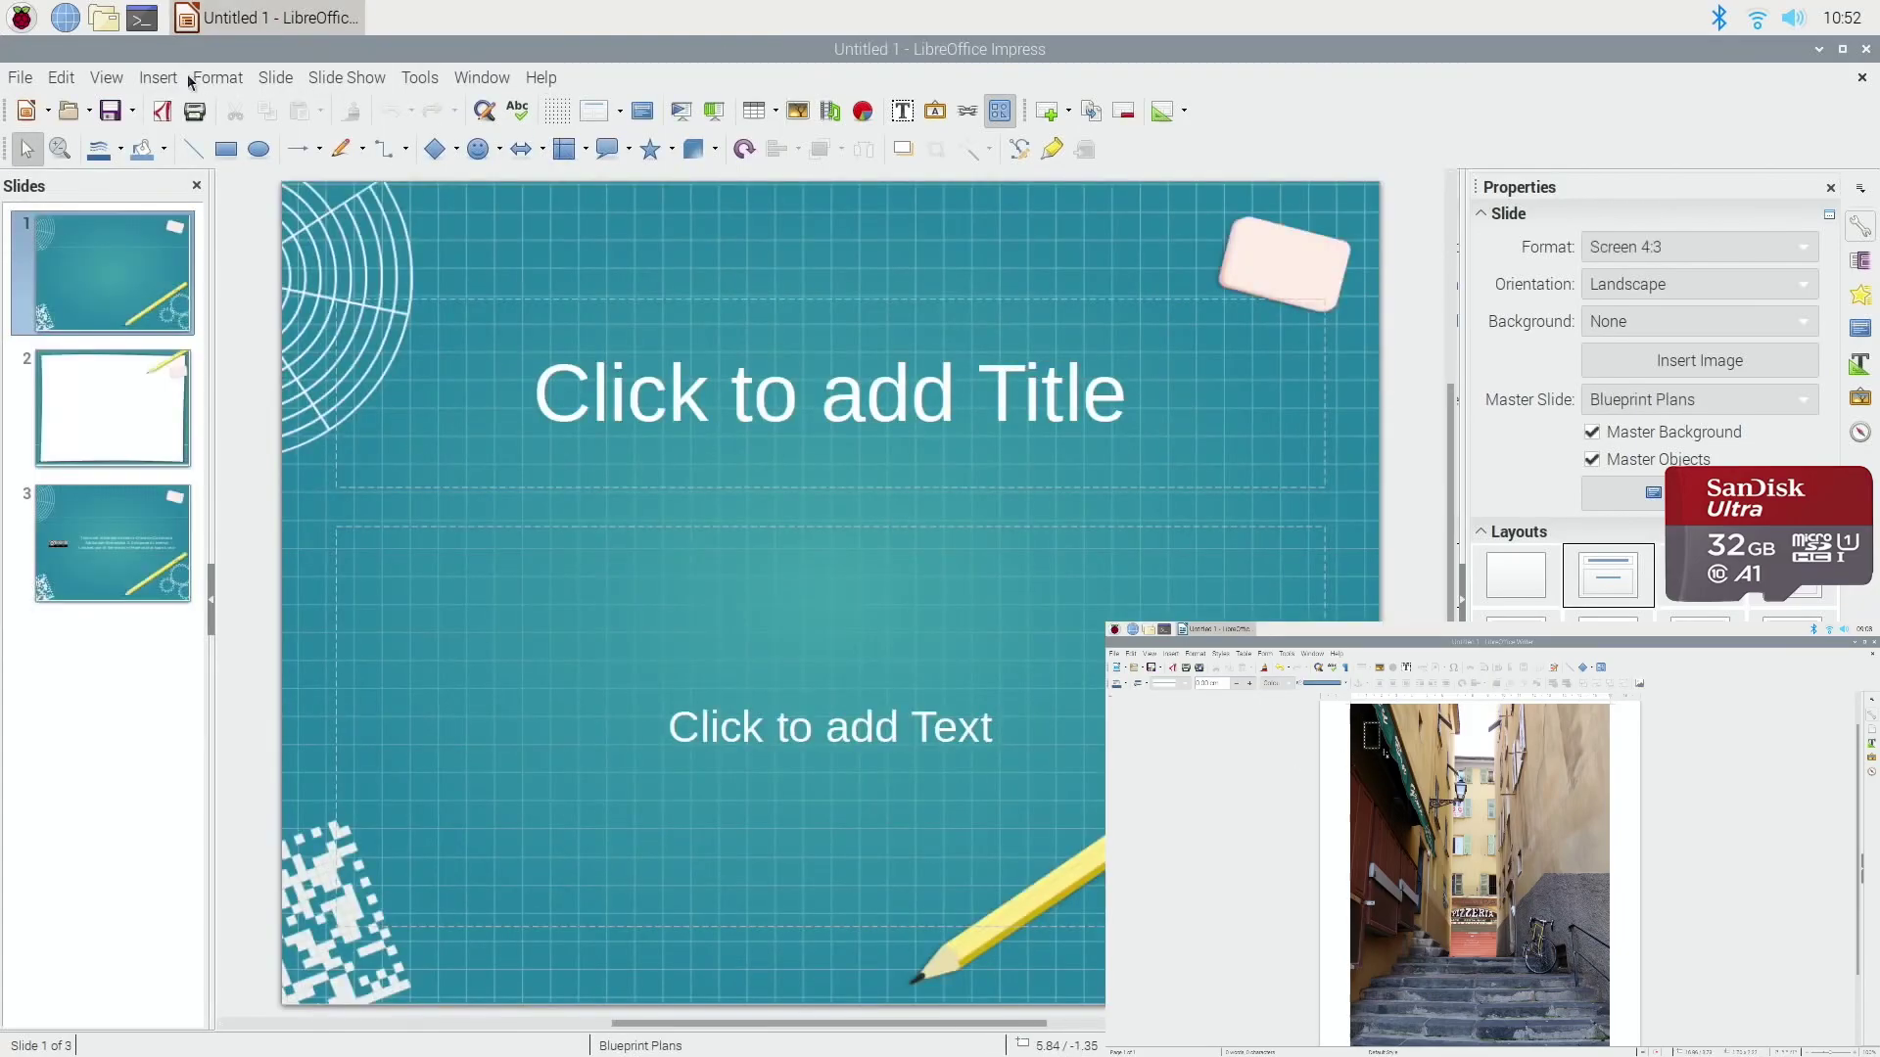
- Insert a bar chart, title slide 1 'Chart', and close Impress without saving
{"action": "left_click", "coordinate": [158, 77]}
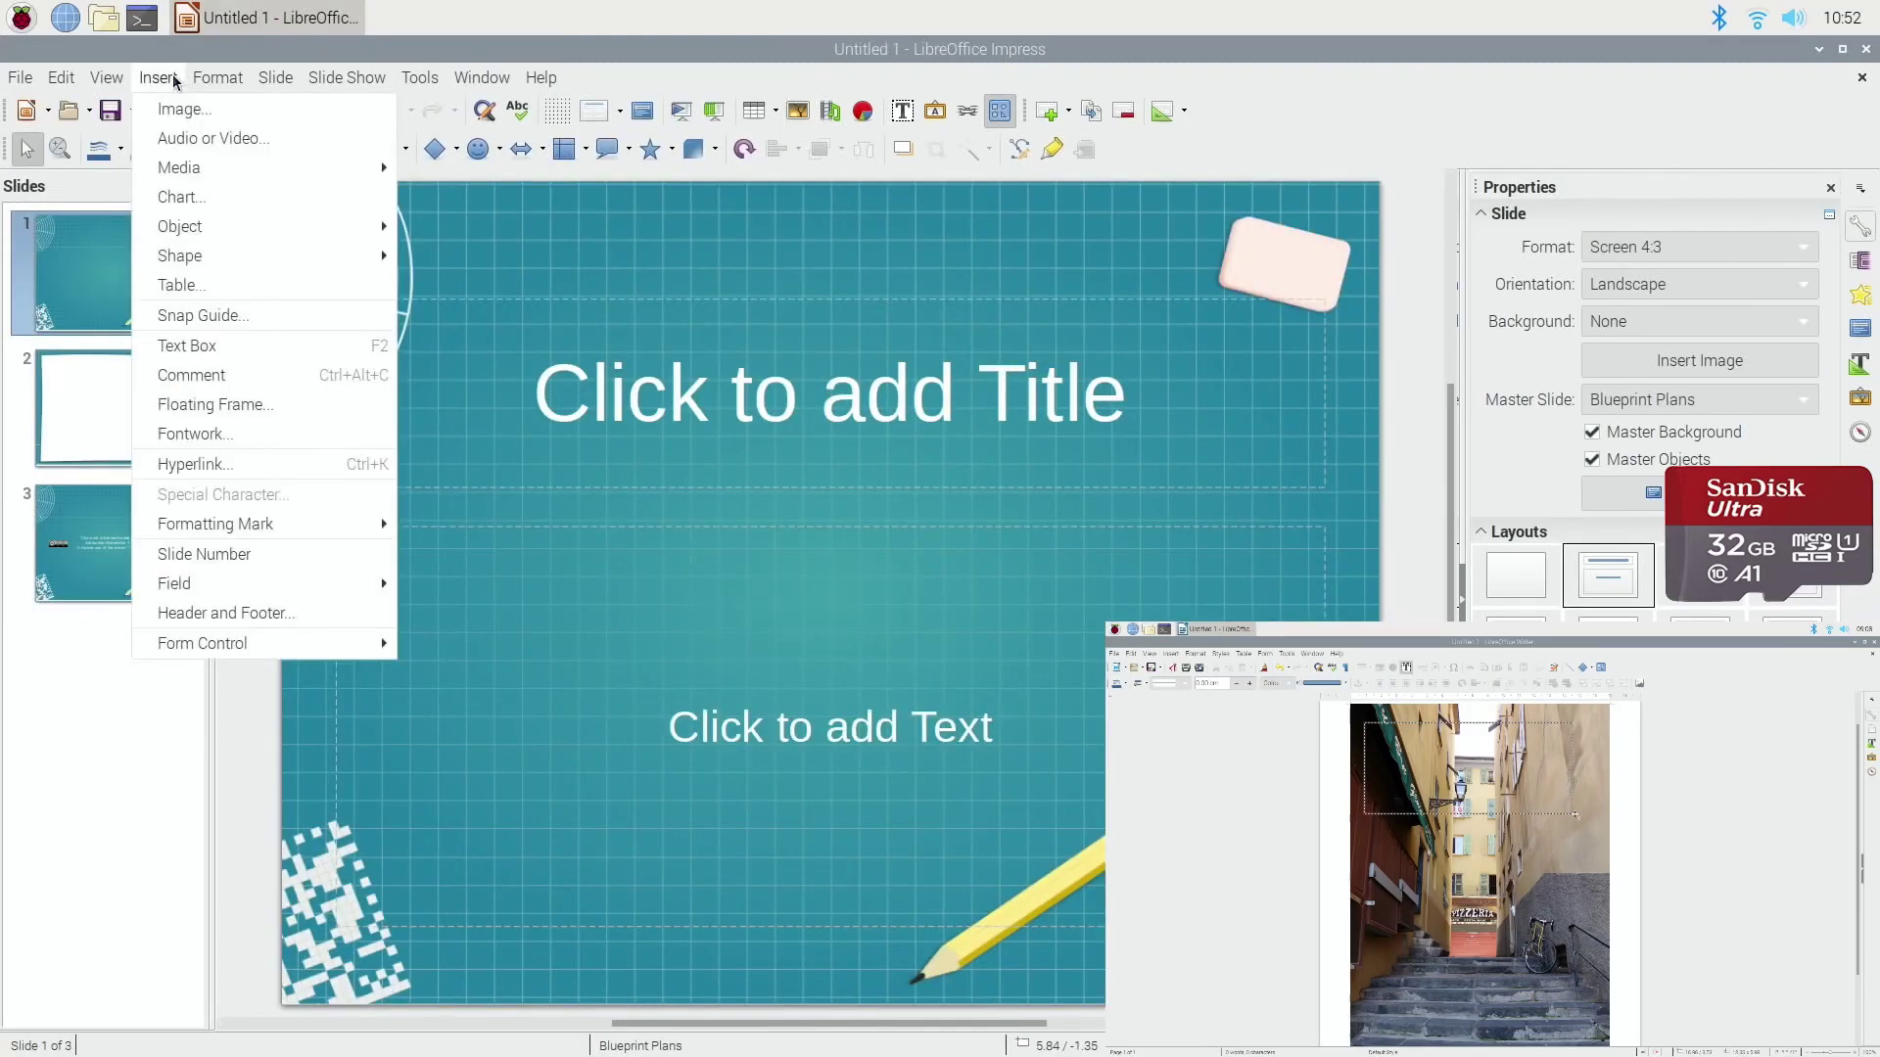
{"action": "left_click", "coordinate": [189, 200]}
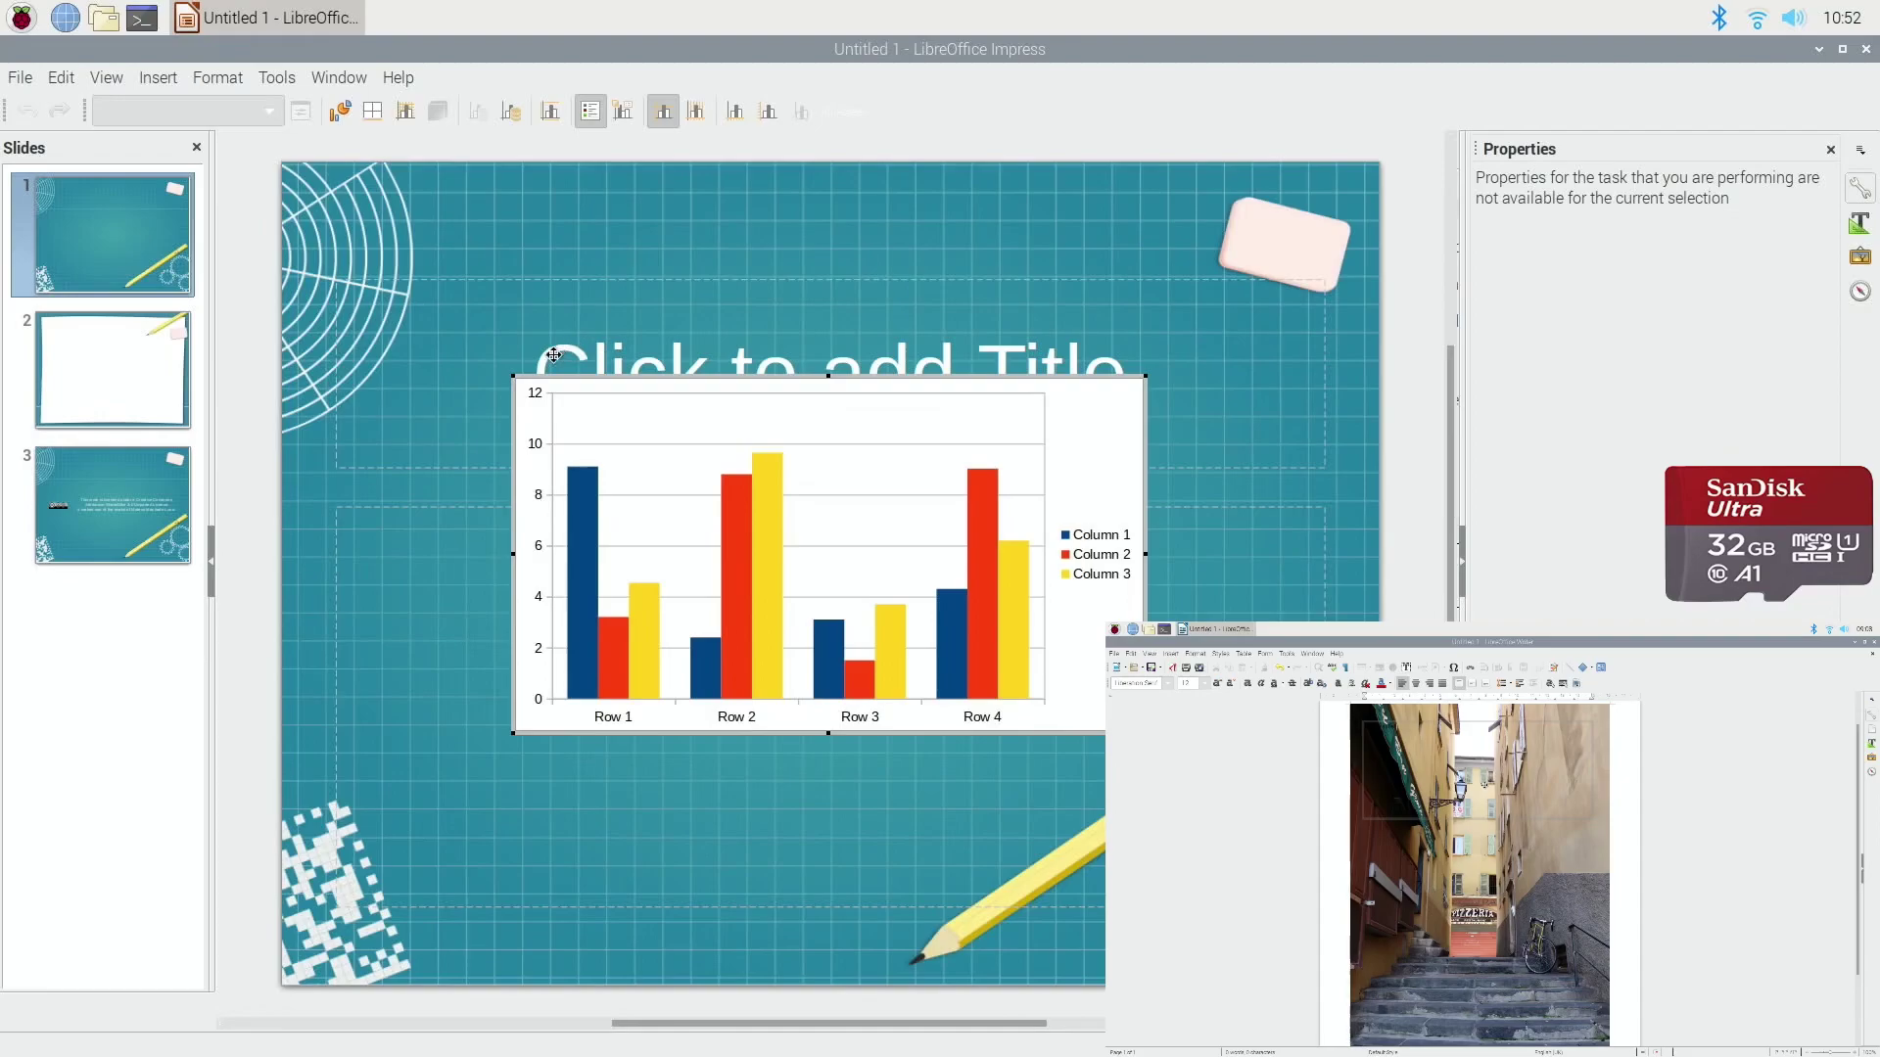
{"action": "left_click", "coordinate": [553, 354]}
{"action": "left_click", "coordinate": [614, 403]}
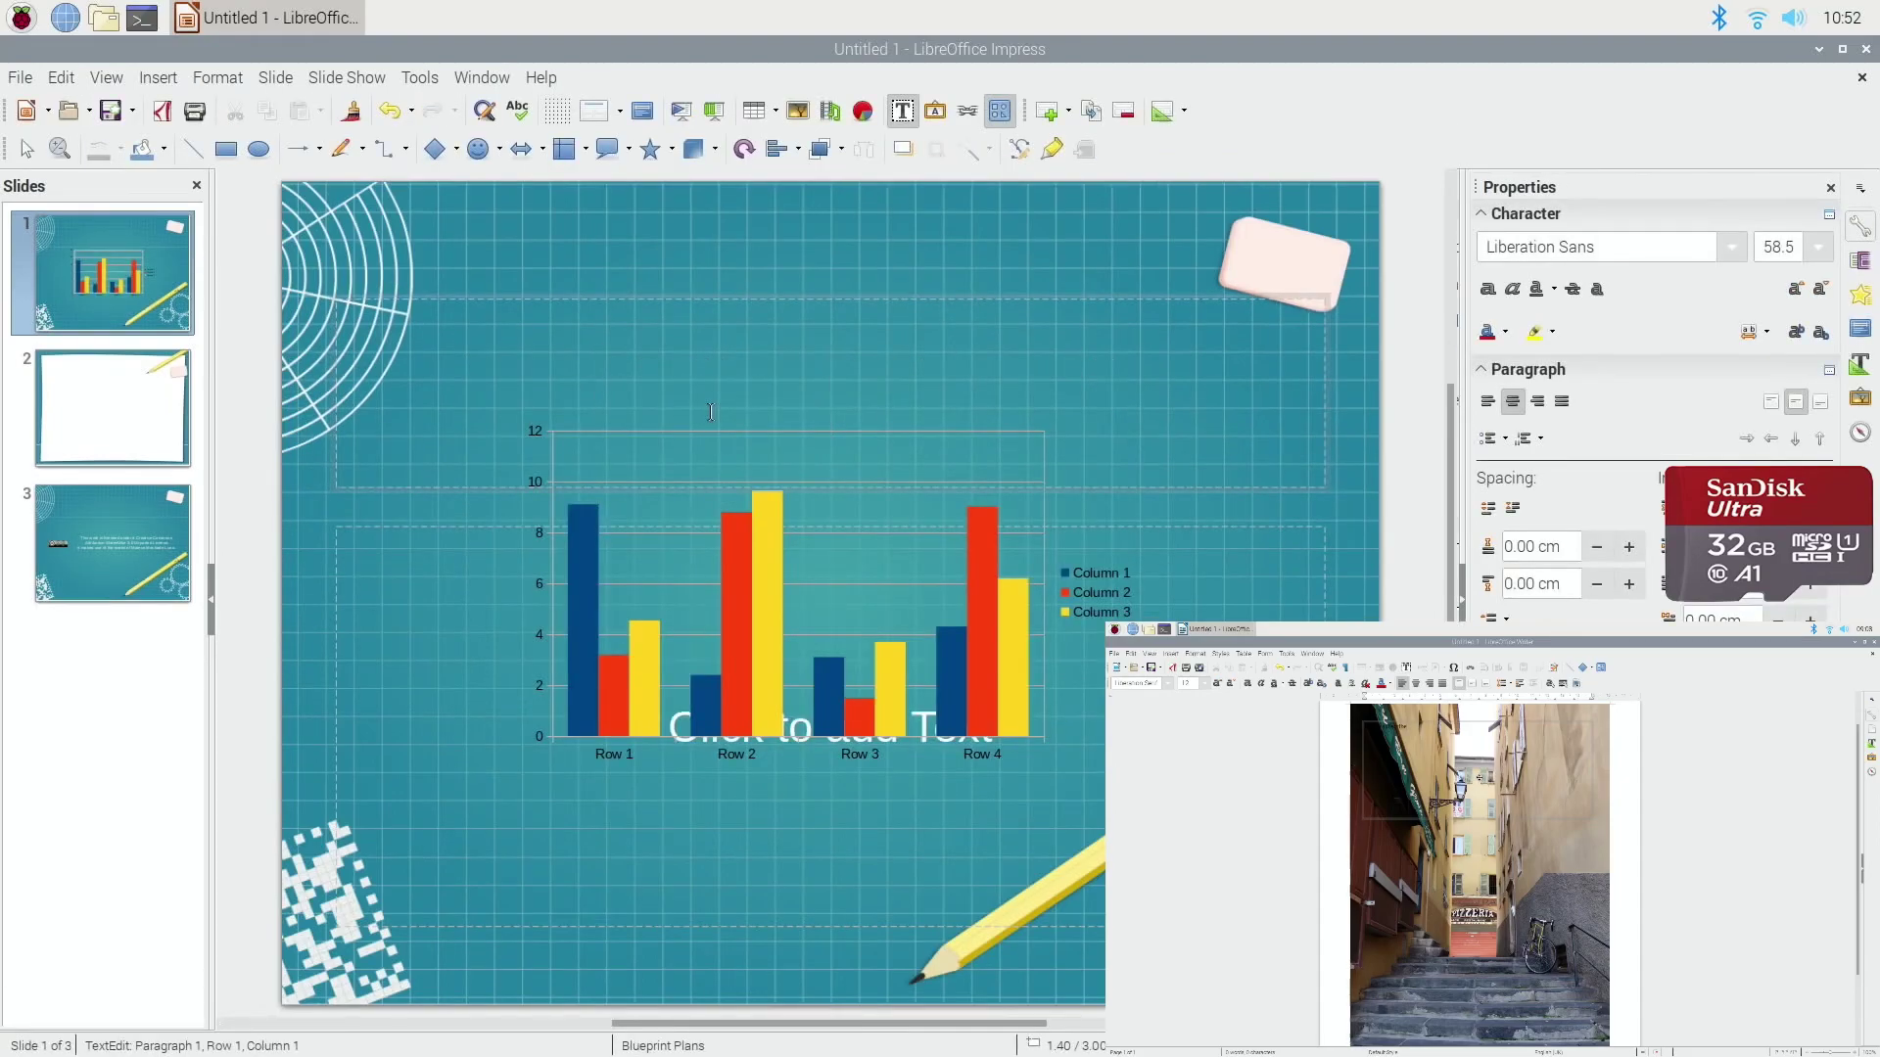
{"action": "type", "text": "chart"}
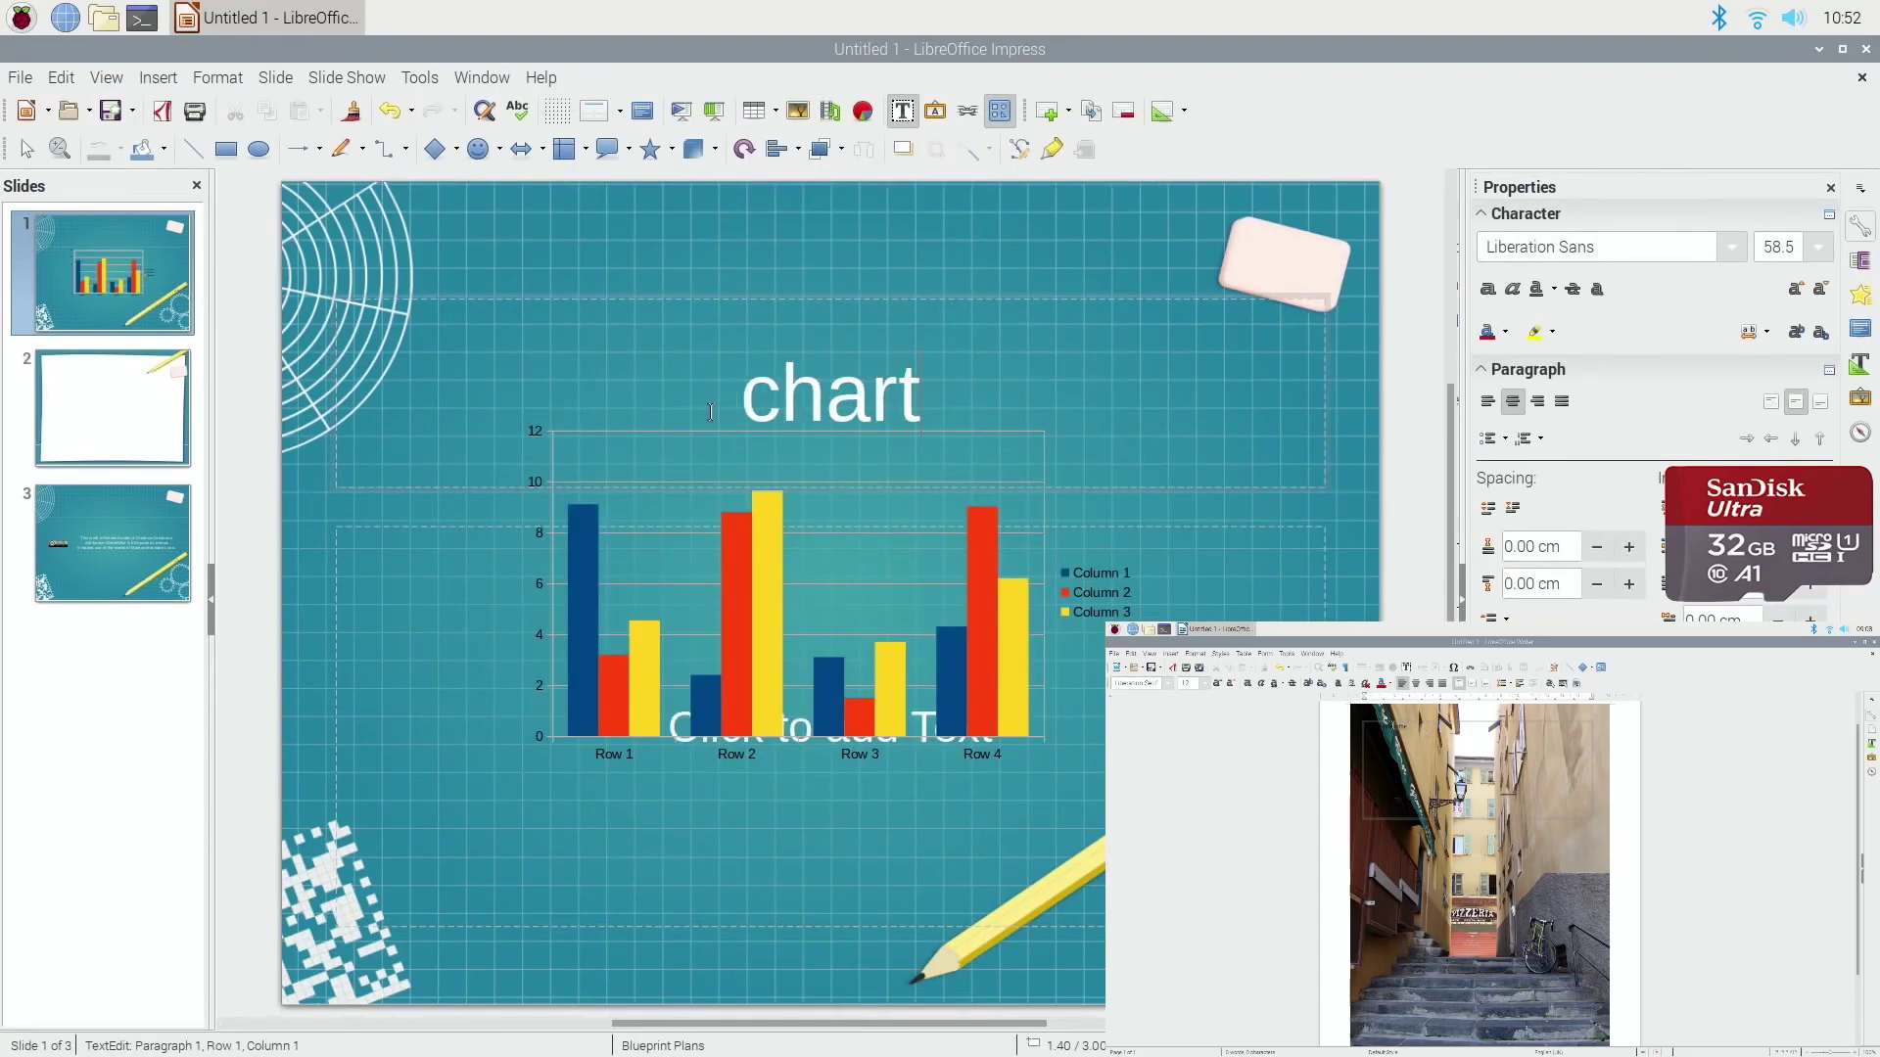
{"action": "key", "text": "Return"}
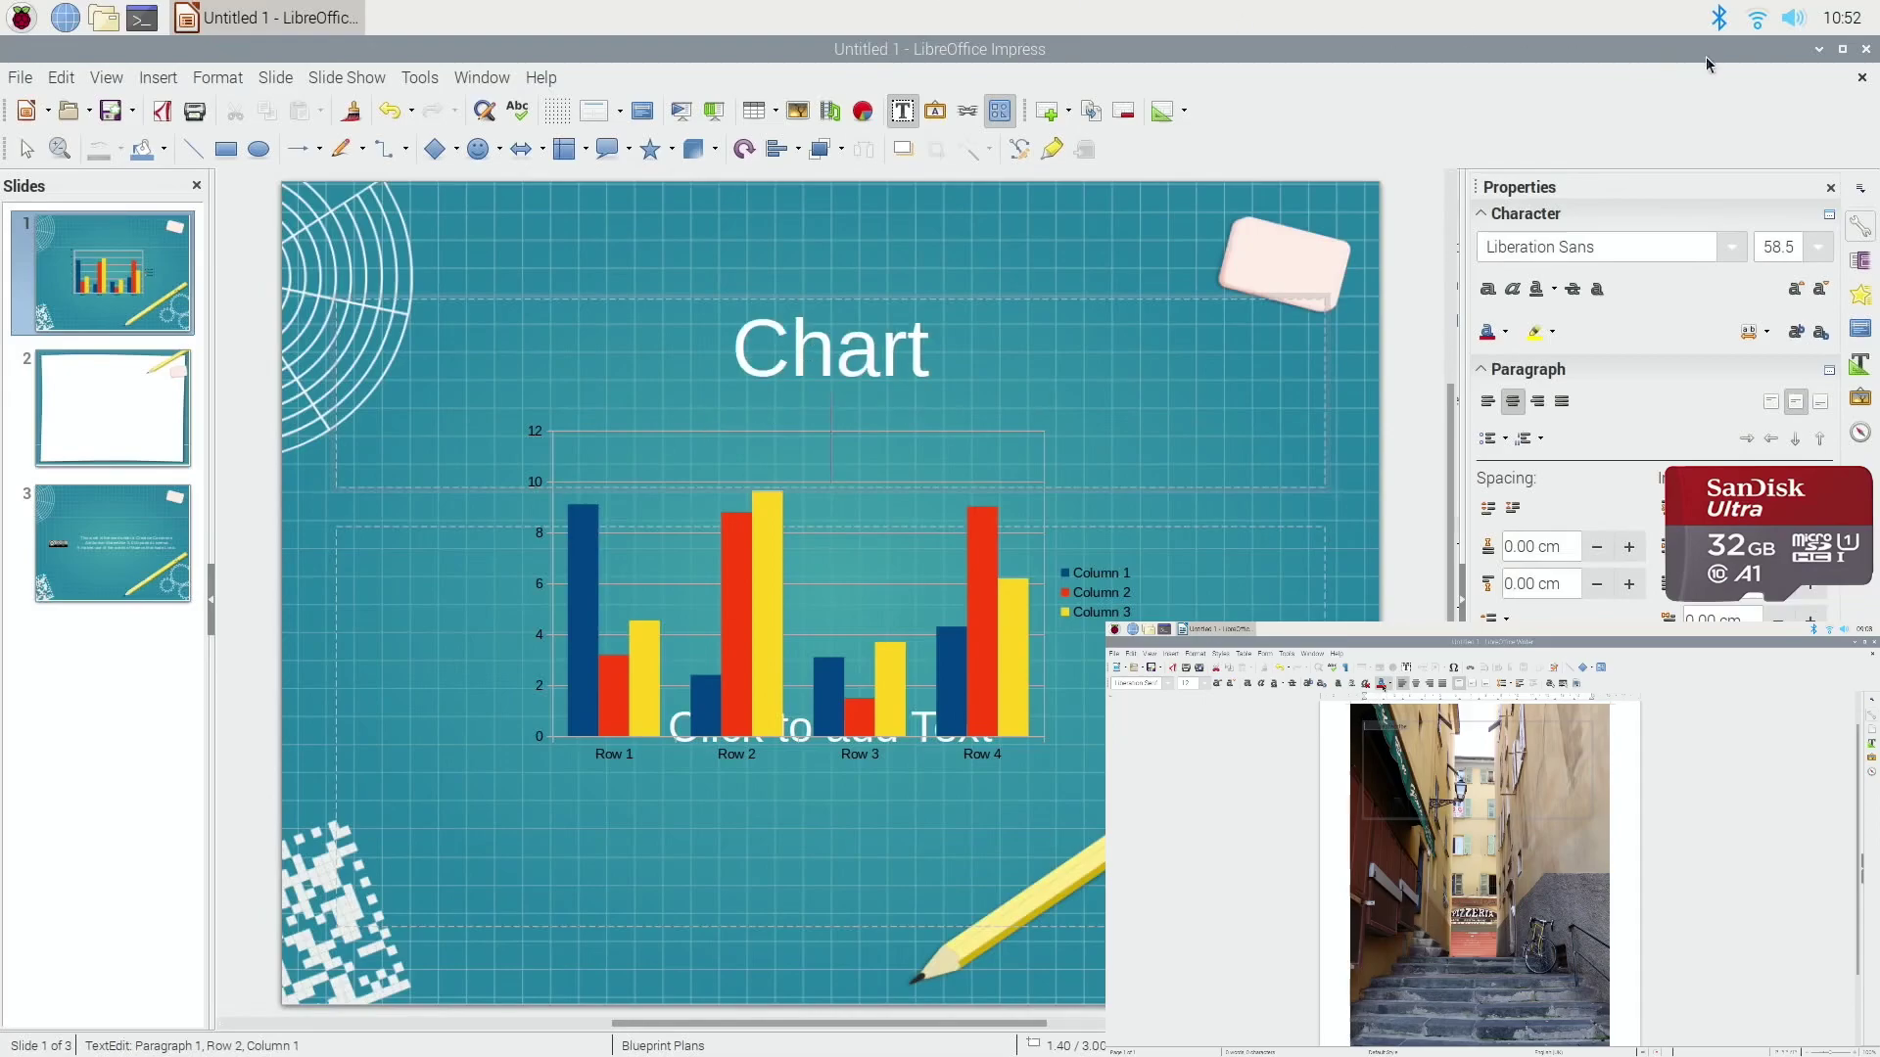
{"action": "left_click", "coordinate": [1867, 52]}
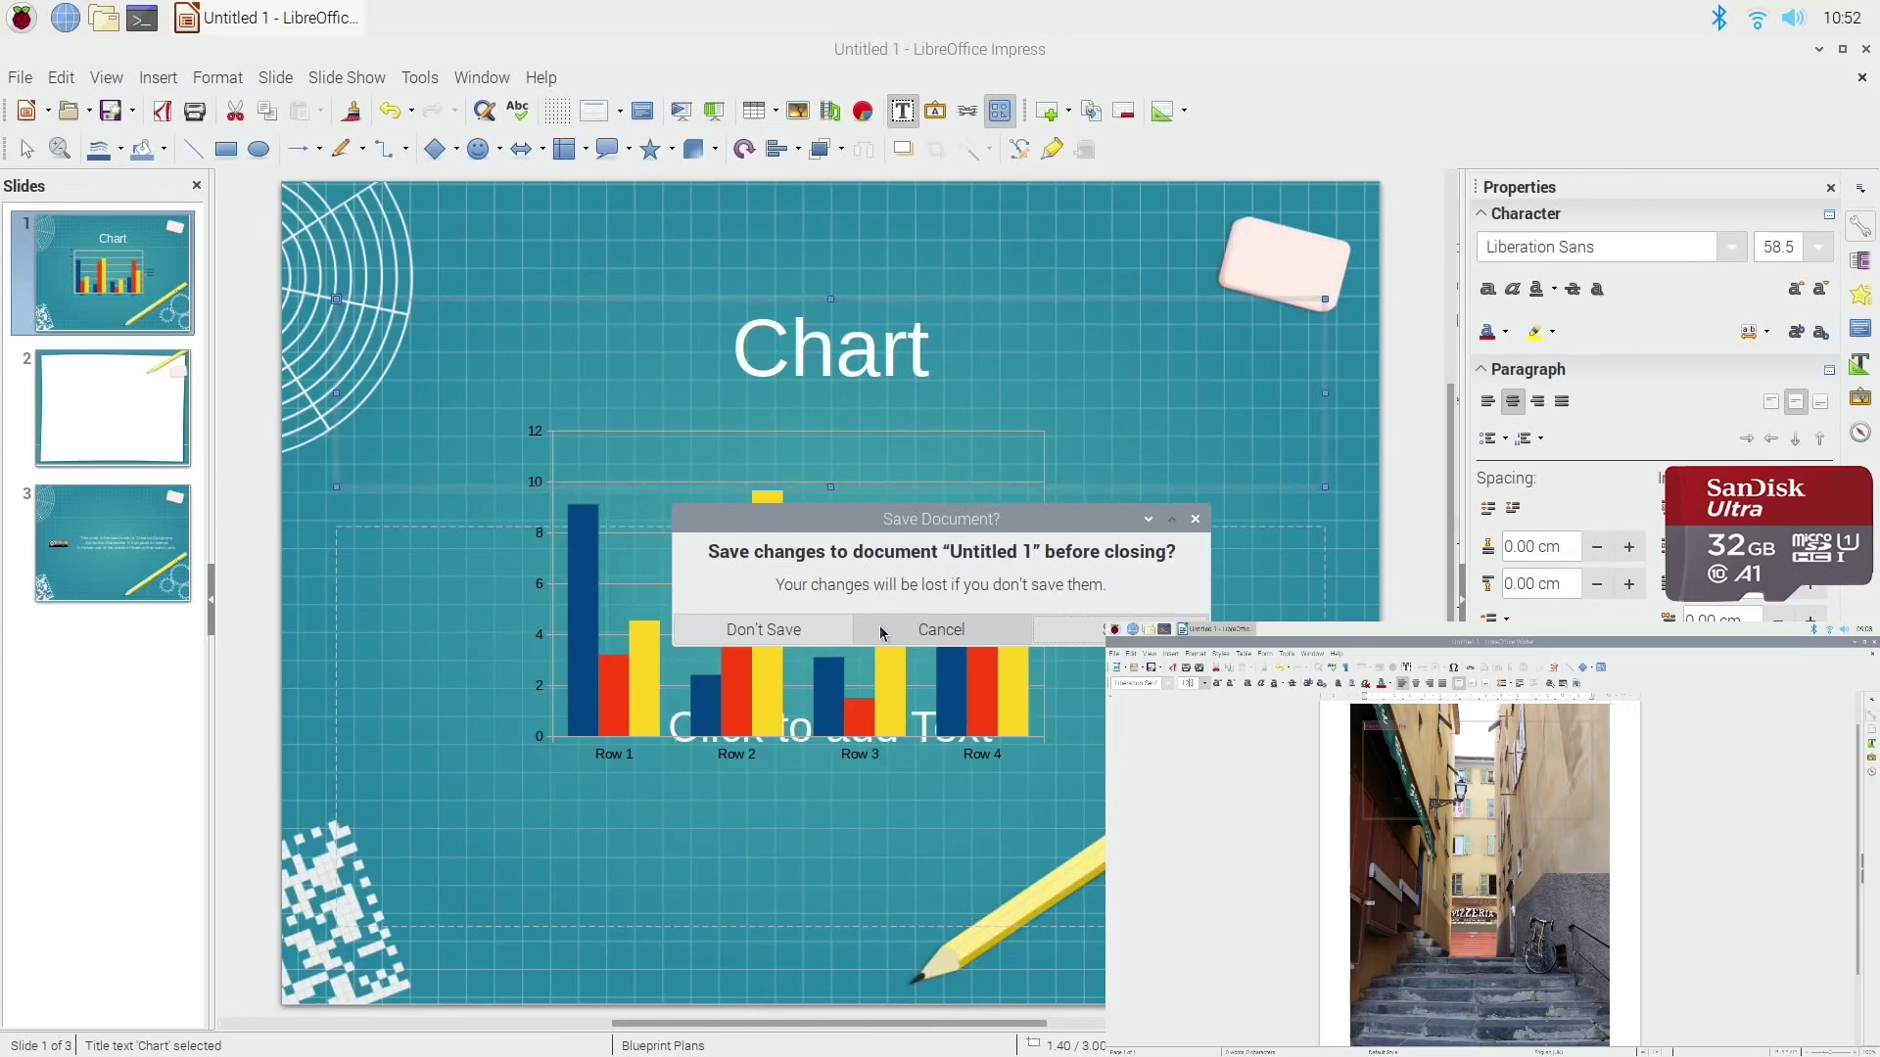
{"action": "left_click", "coordinate": [821, 633]}
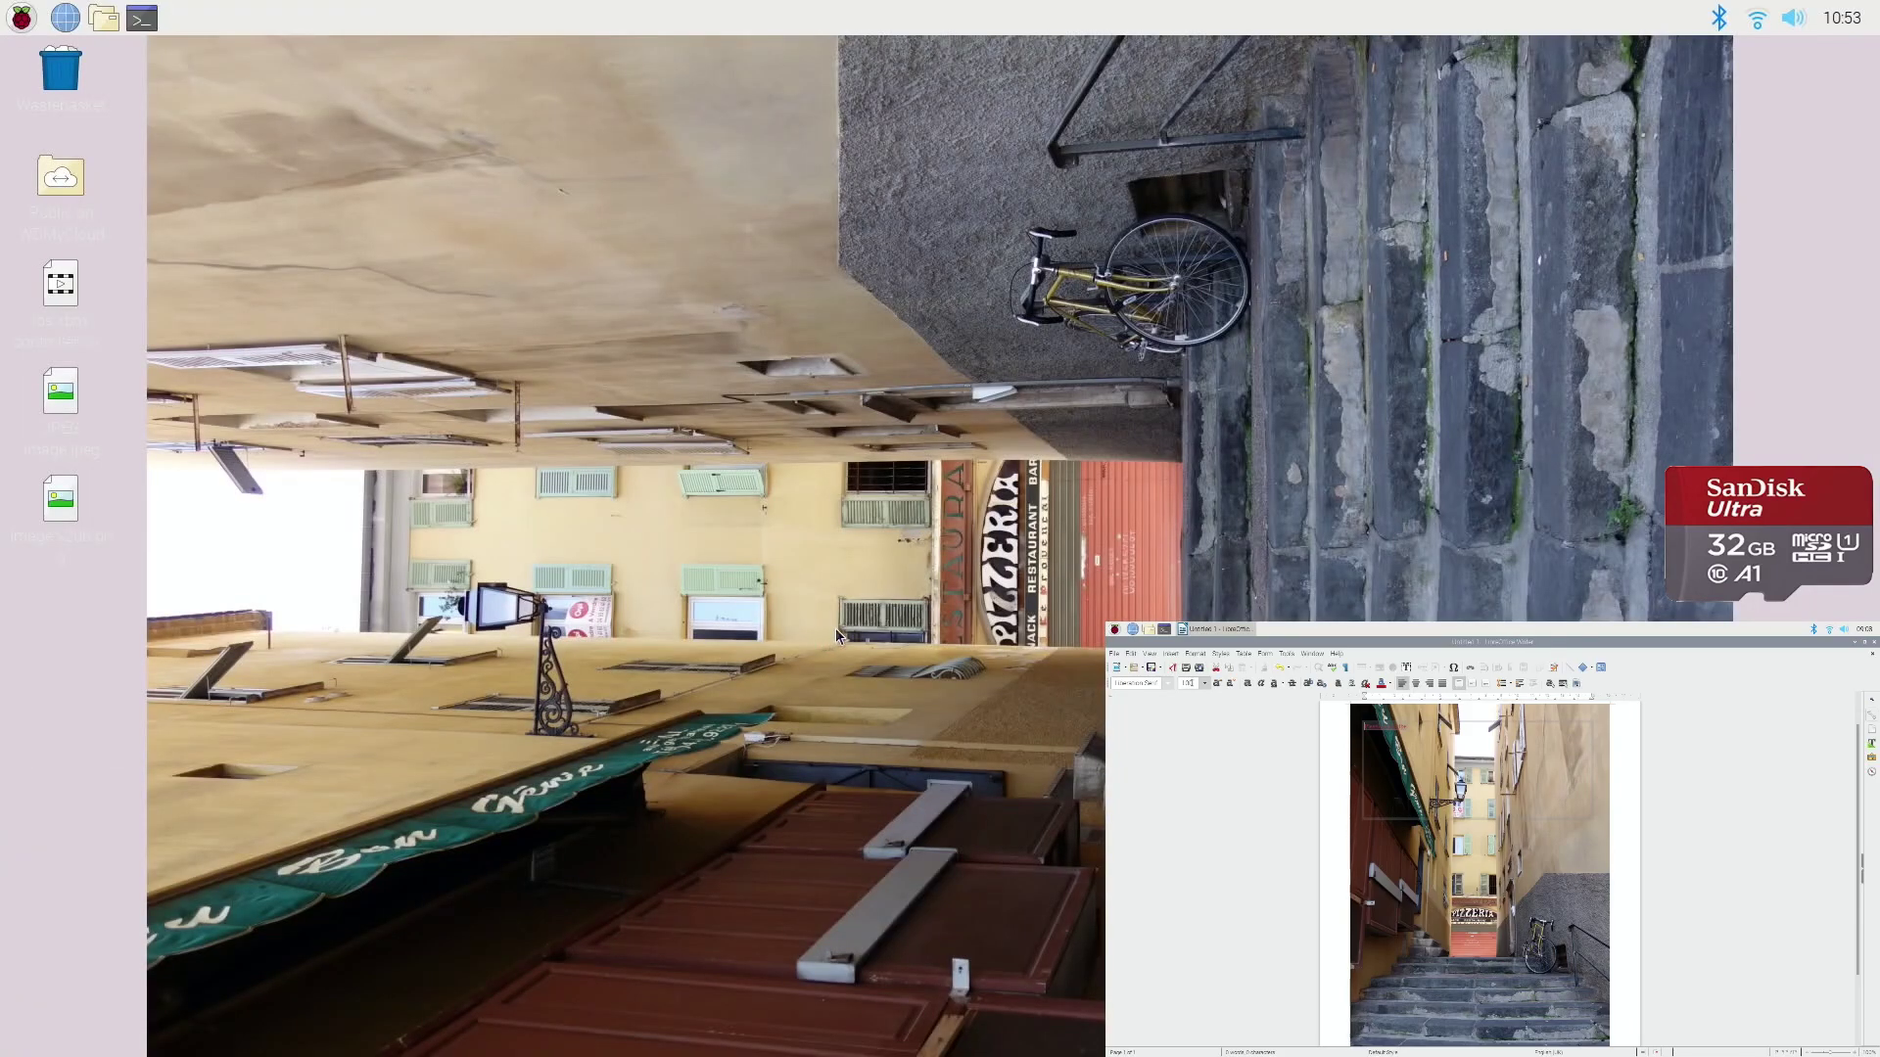
- Launch tetromino from the Python Games list
{"action": "left_click", "coordinate": [21, 16]}
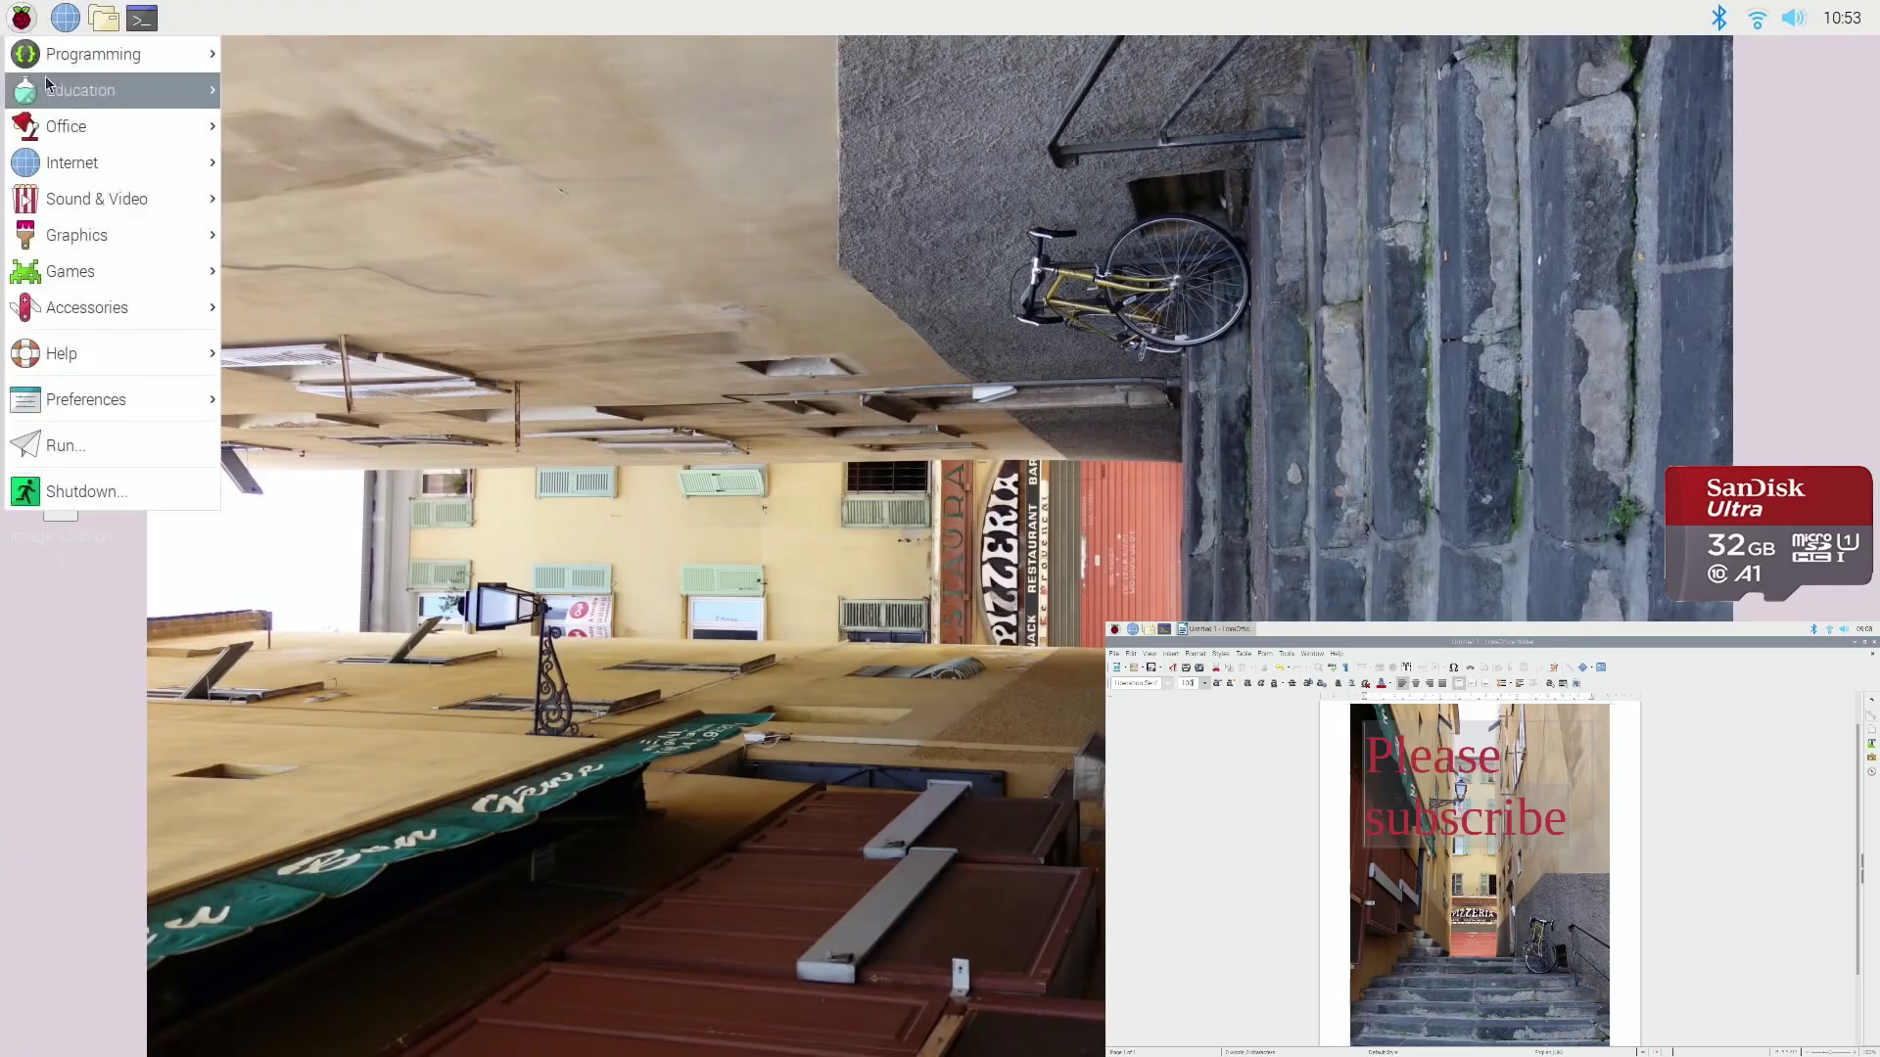
{"action": "mouse_move", "coordinate": [149, 274]}
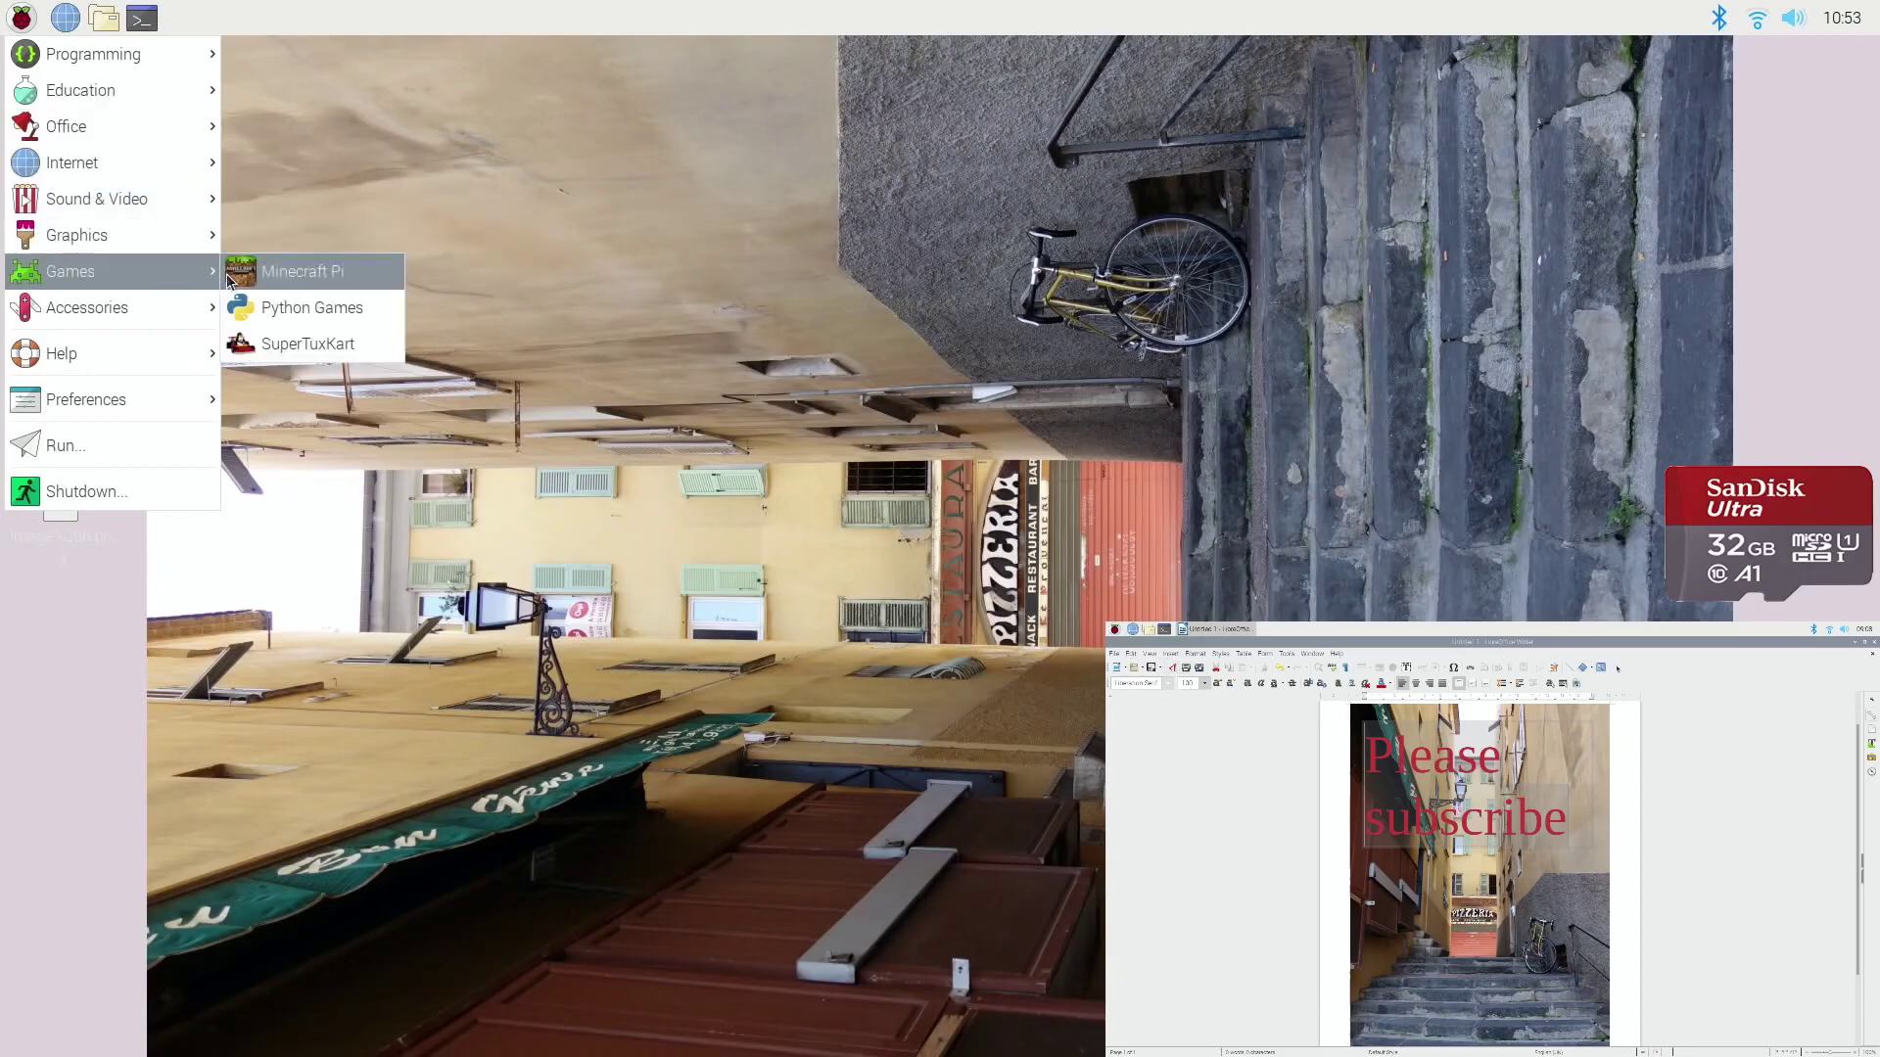
{"action": "left_click", "coordinate": [278, 313]}
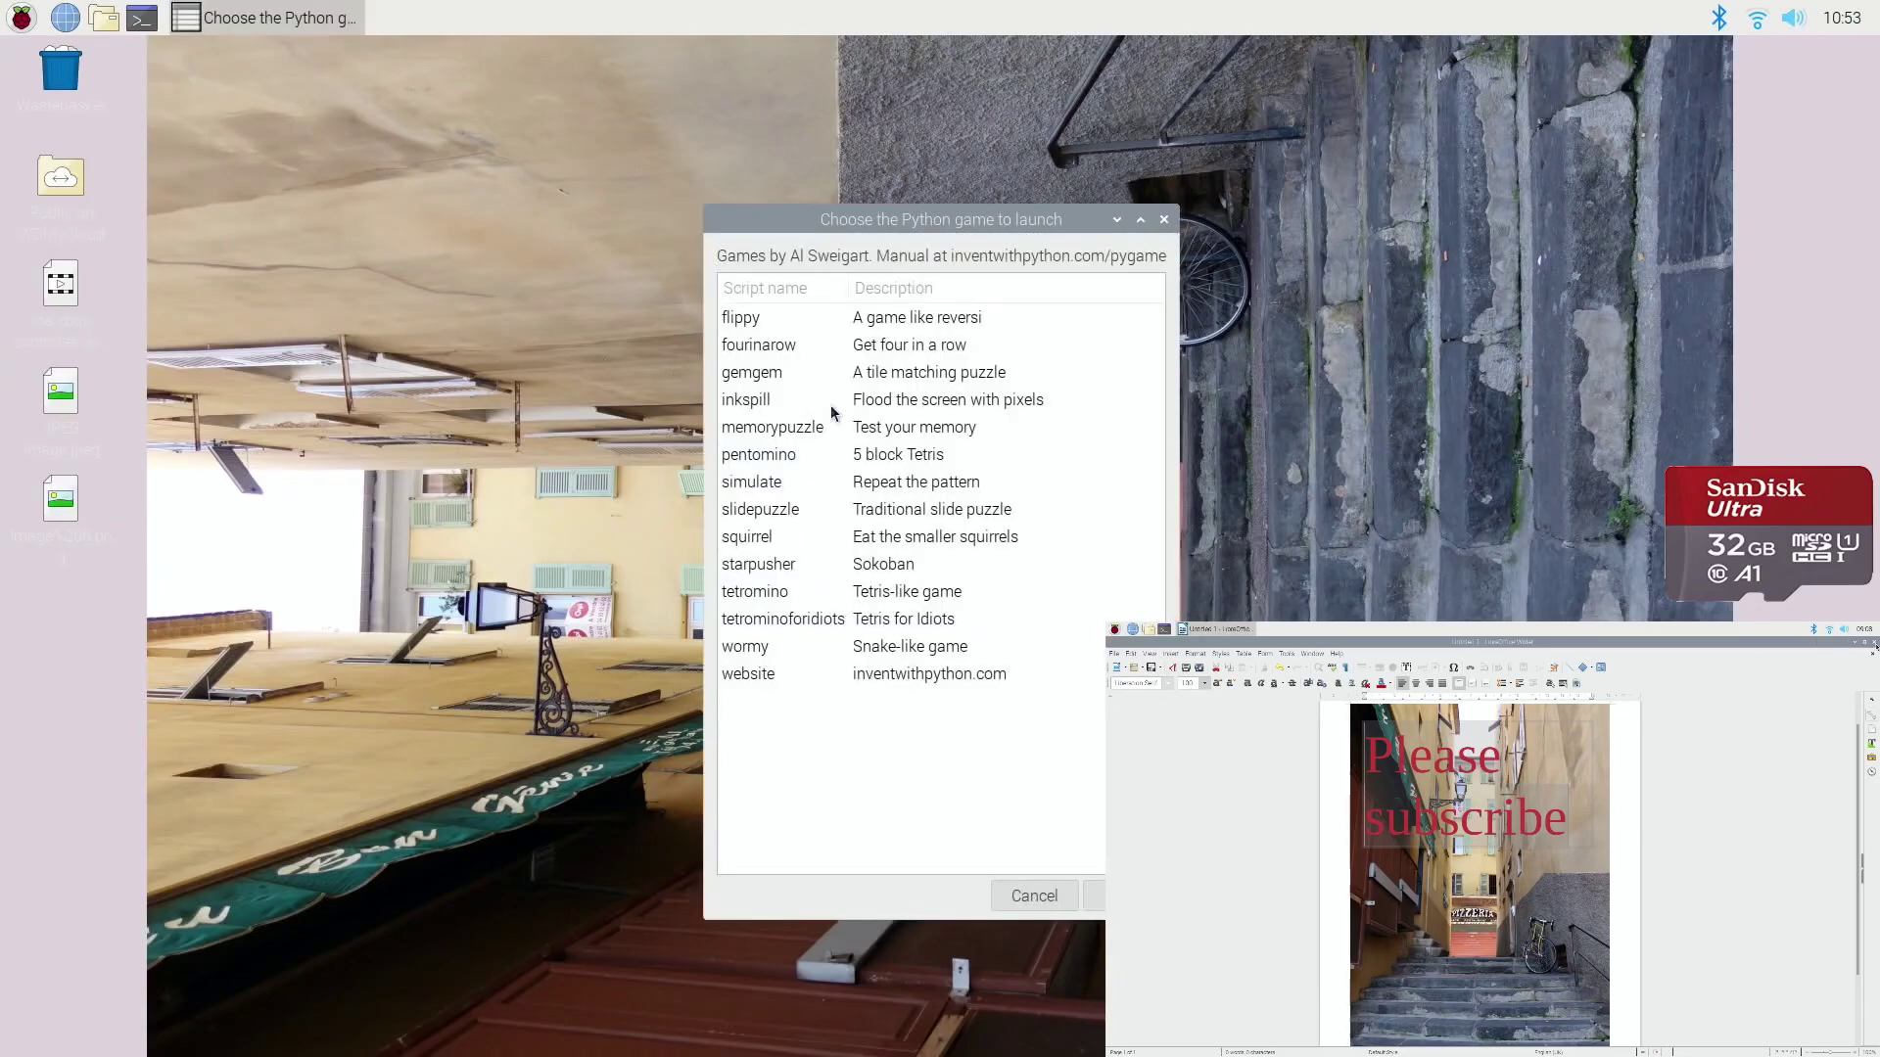
{"action": "double_click", "coordinate": [878, 594]}
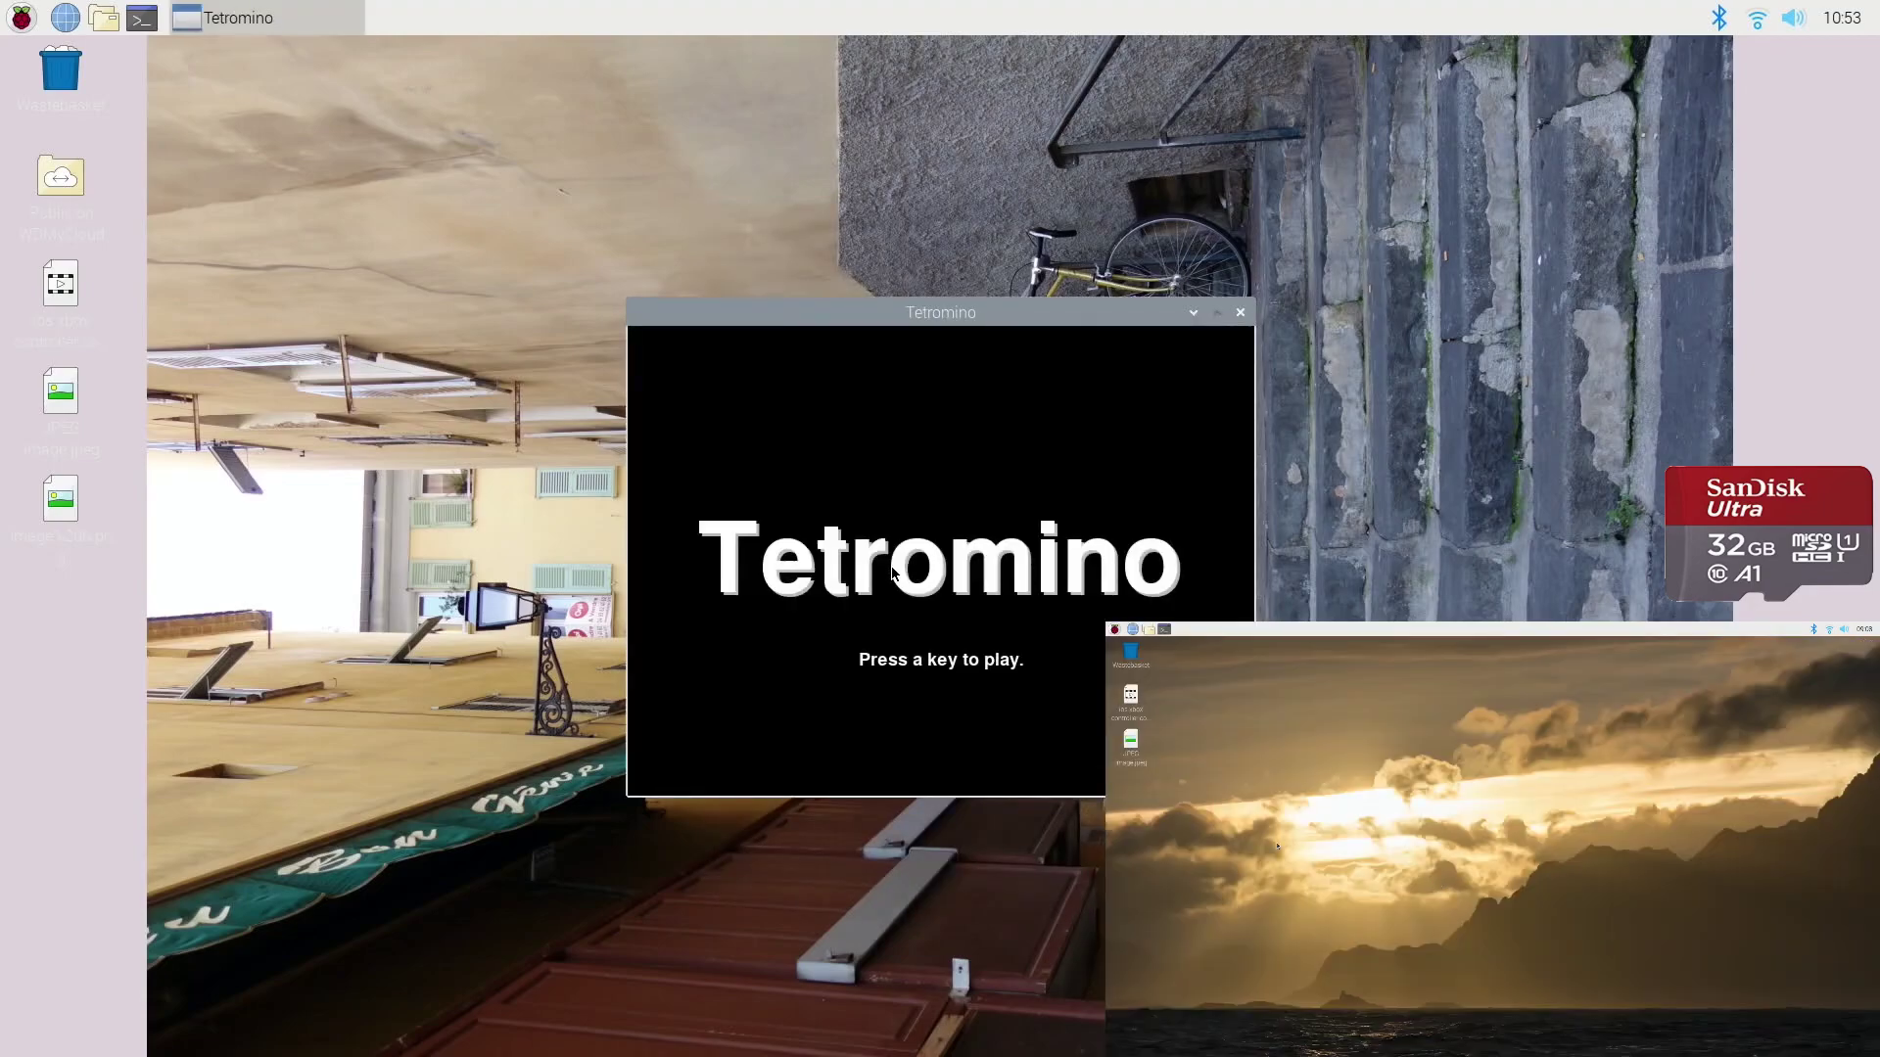
- Start a game and steer the first falling pieces right and left
{"action": "key", "text": "space"}
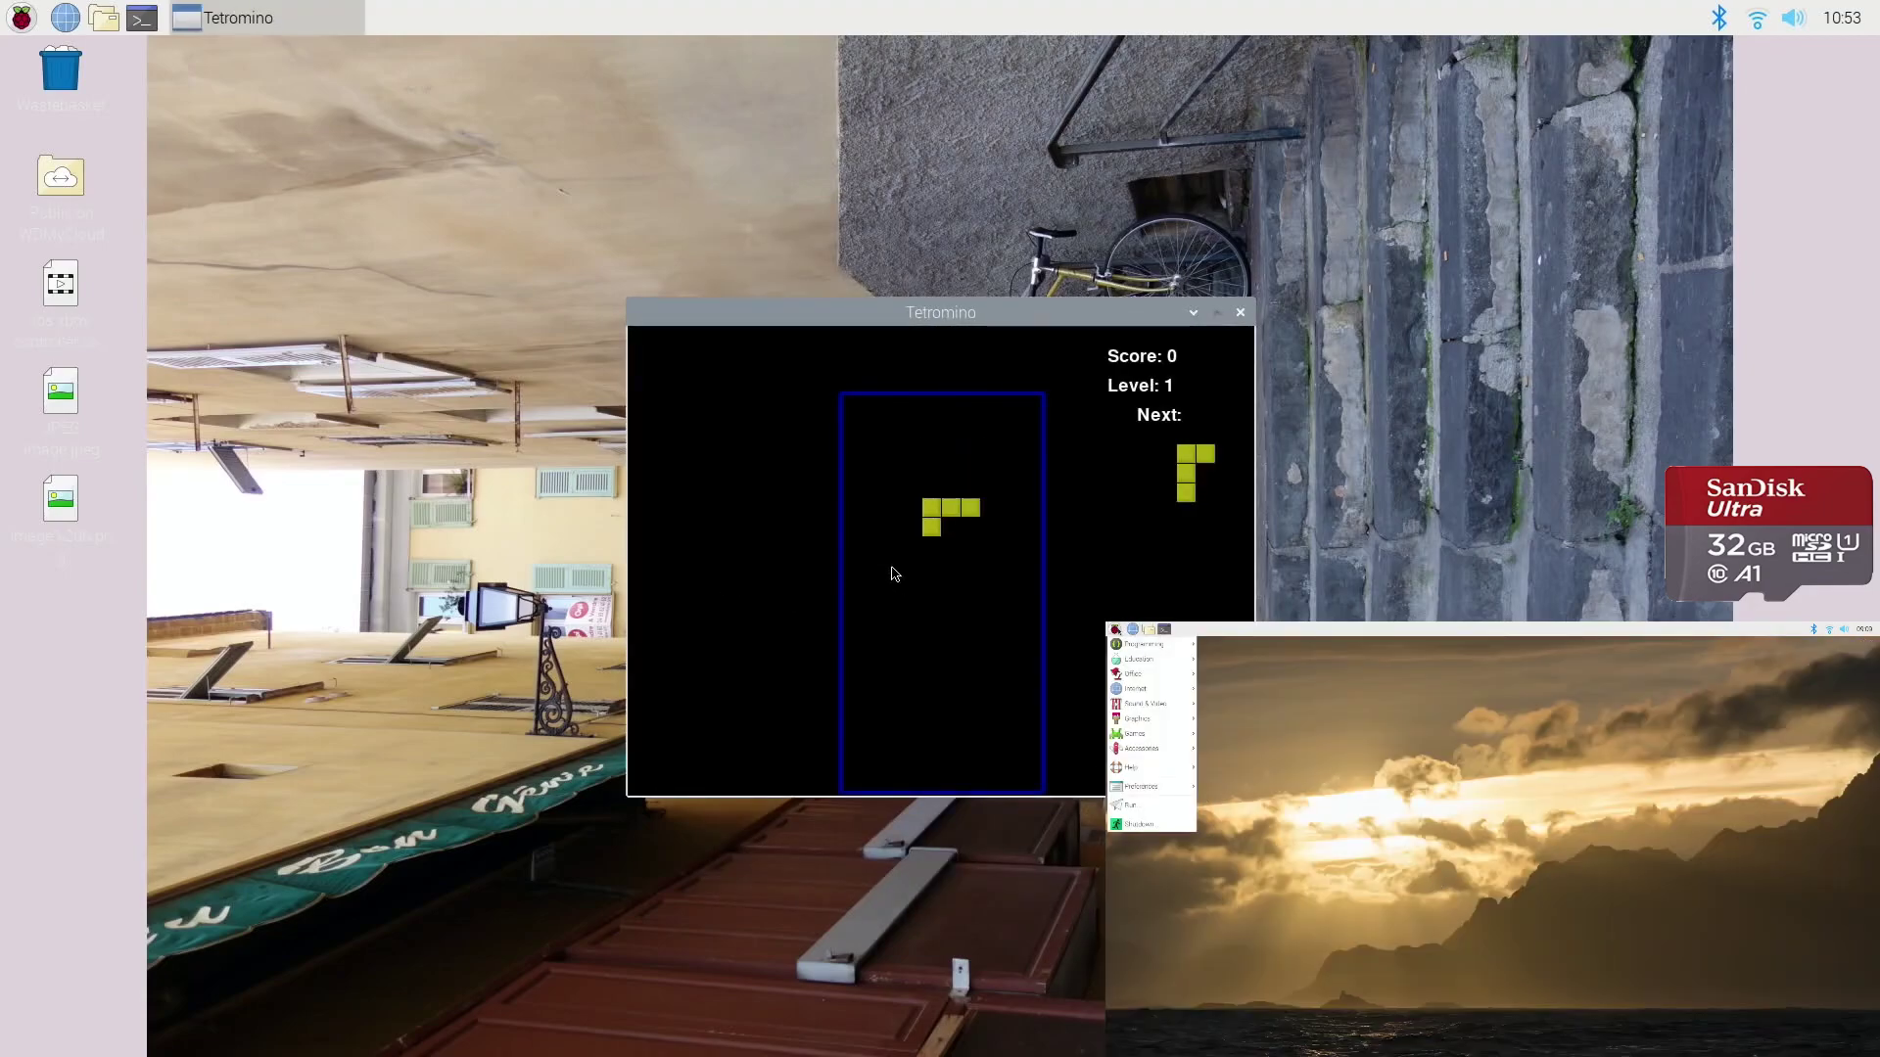
{"action": "key", "text": "Right"}
{"action": "key", "text": "Right"}
{"action": "key", "text": "Right"}
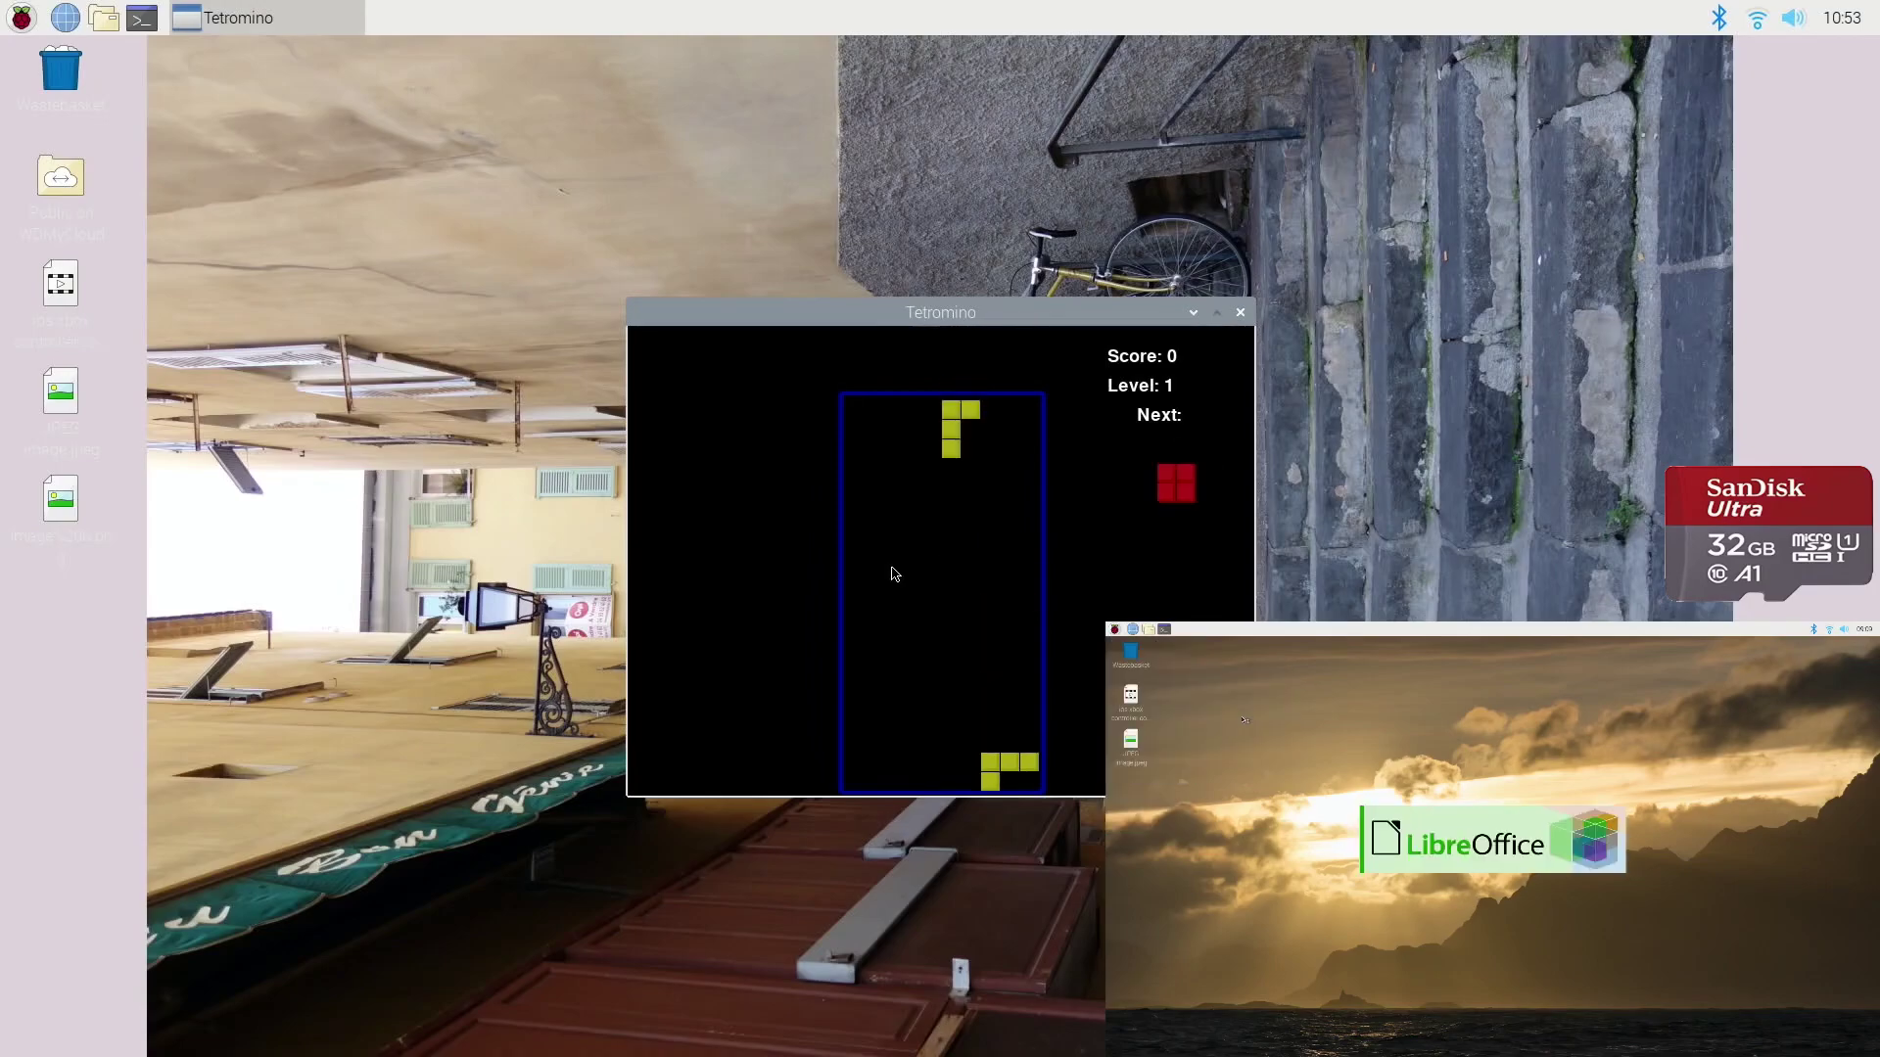
{"action": "key", "text": "Left"}
{"action": "key", "text": "Left"}
{"action": "key", "text": "Left"}
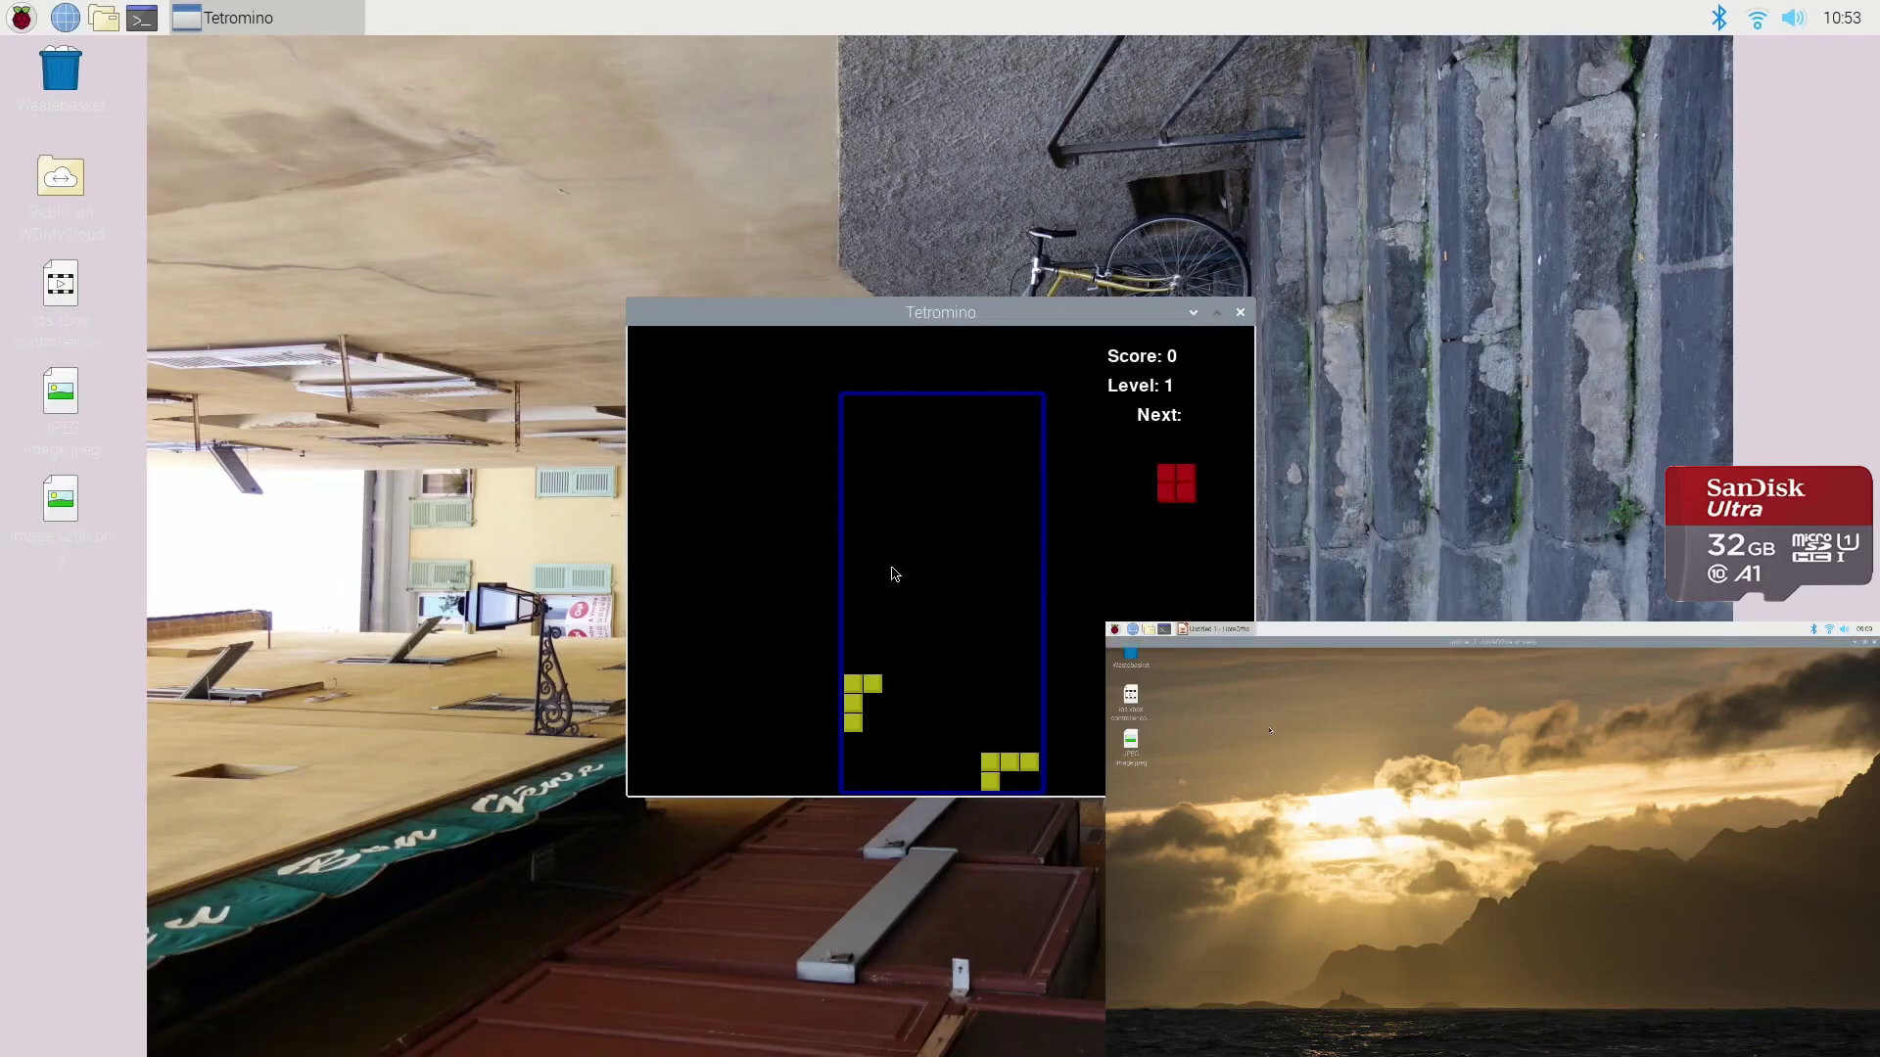
{"action": "key", "text": "Left"}
{"action": "key", "text": "Left"}
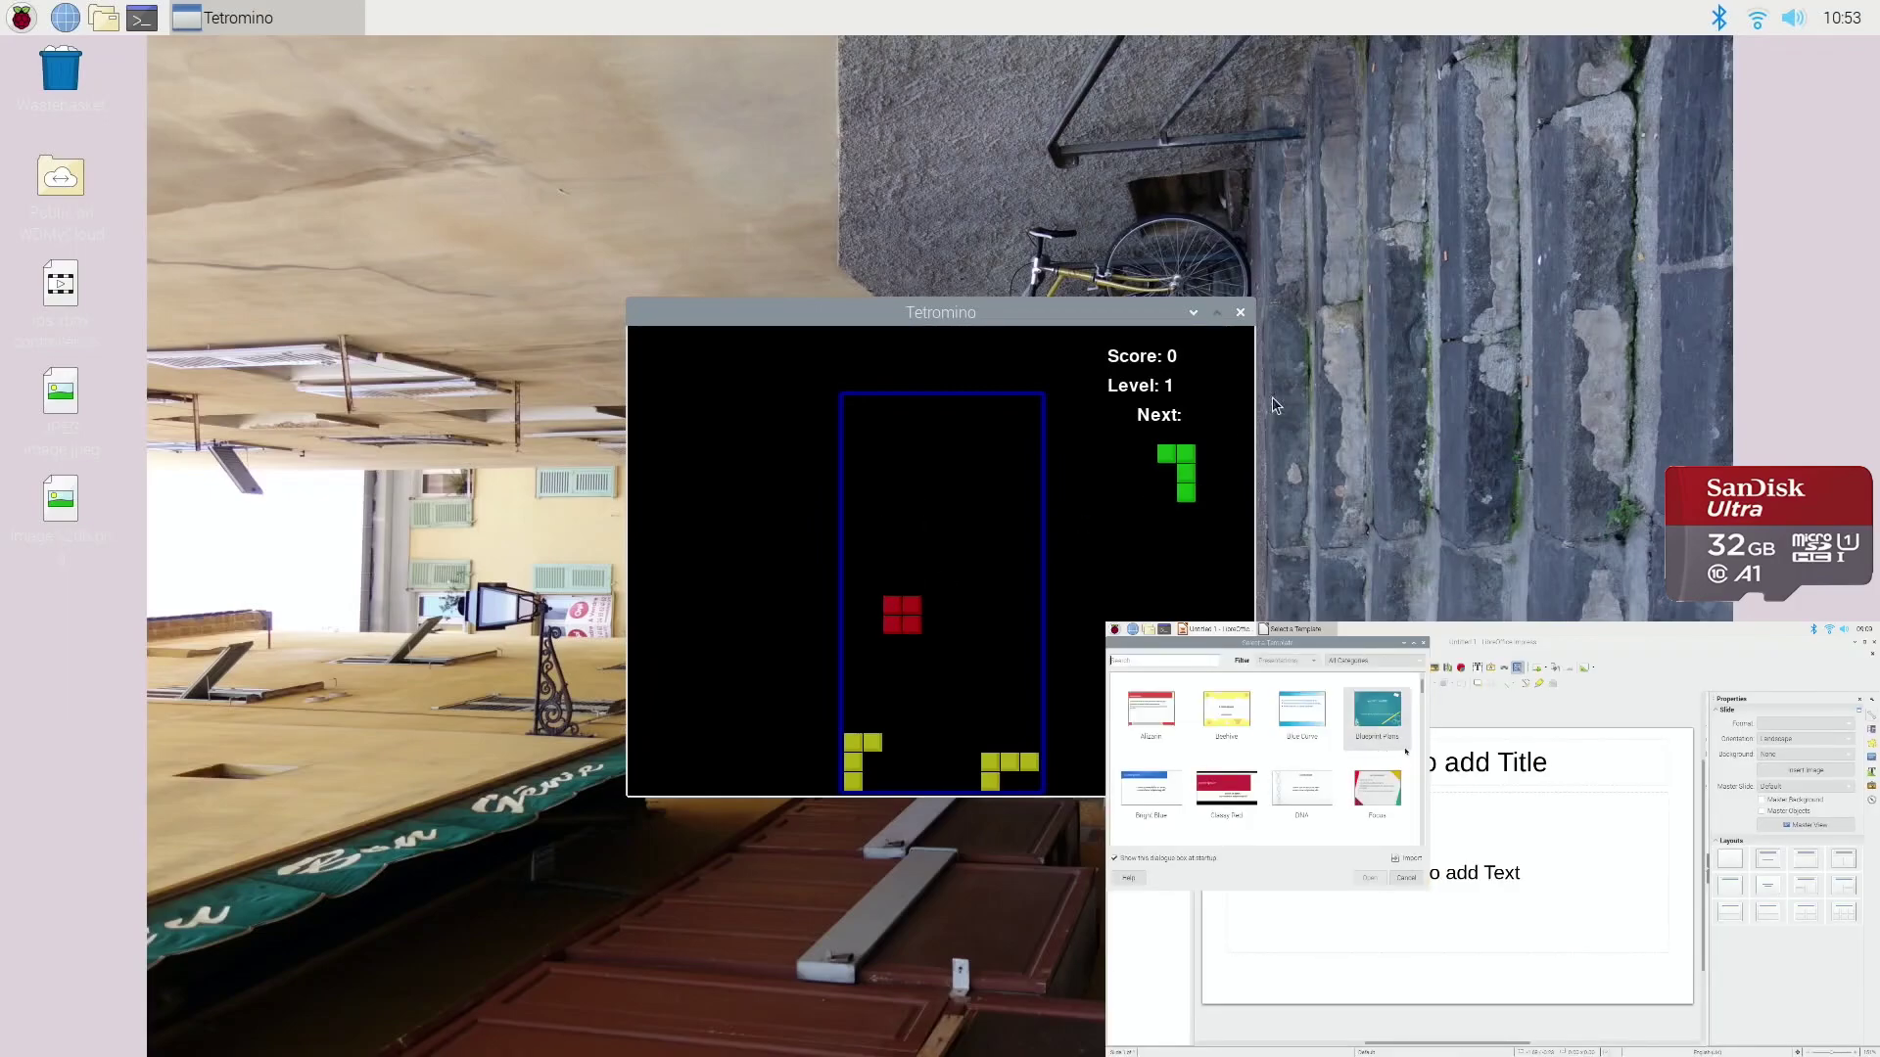
- Quit Tetromino, open Recommended Software, then close the Python game launcher and Recommended Software
{"action": "left_click", "coordinate": [1240, 313]}
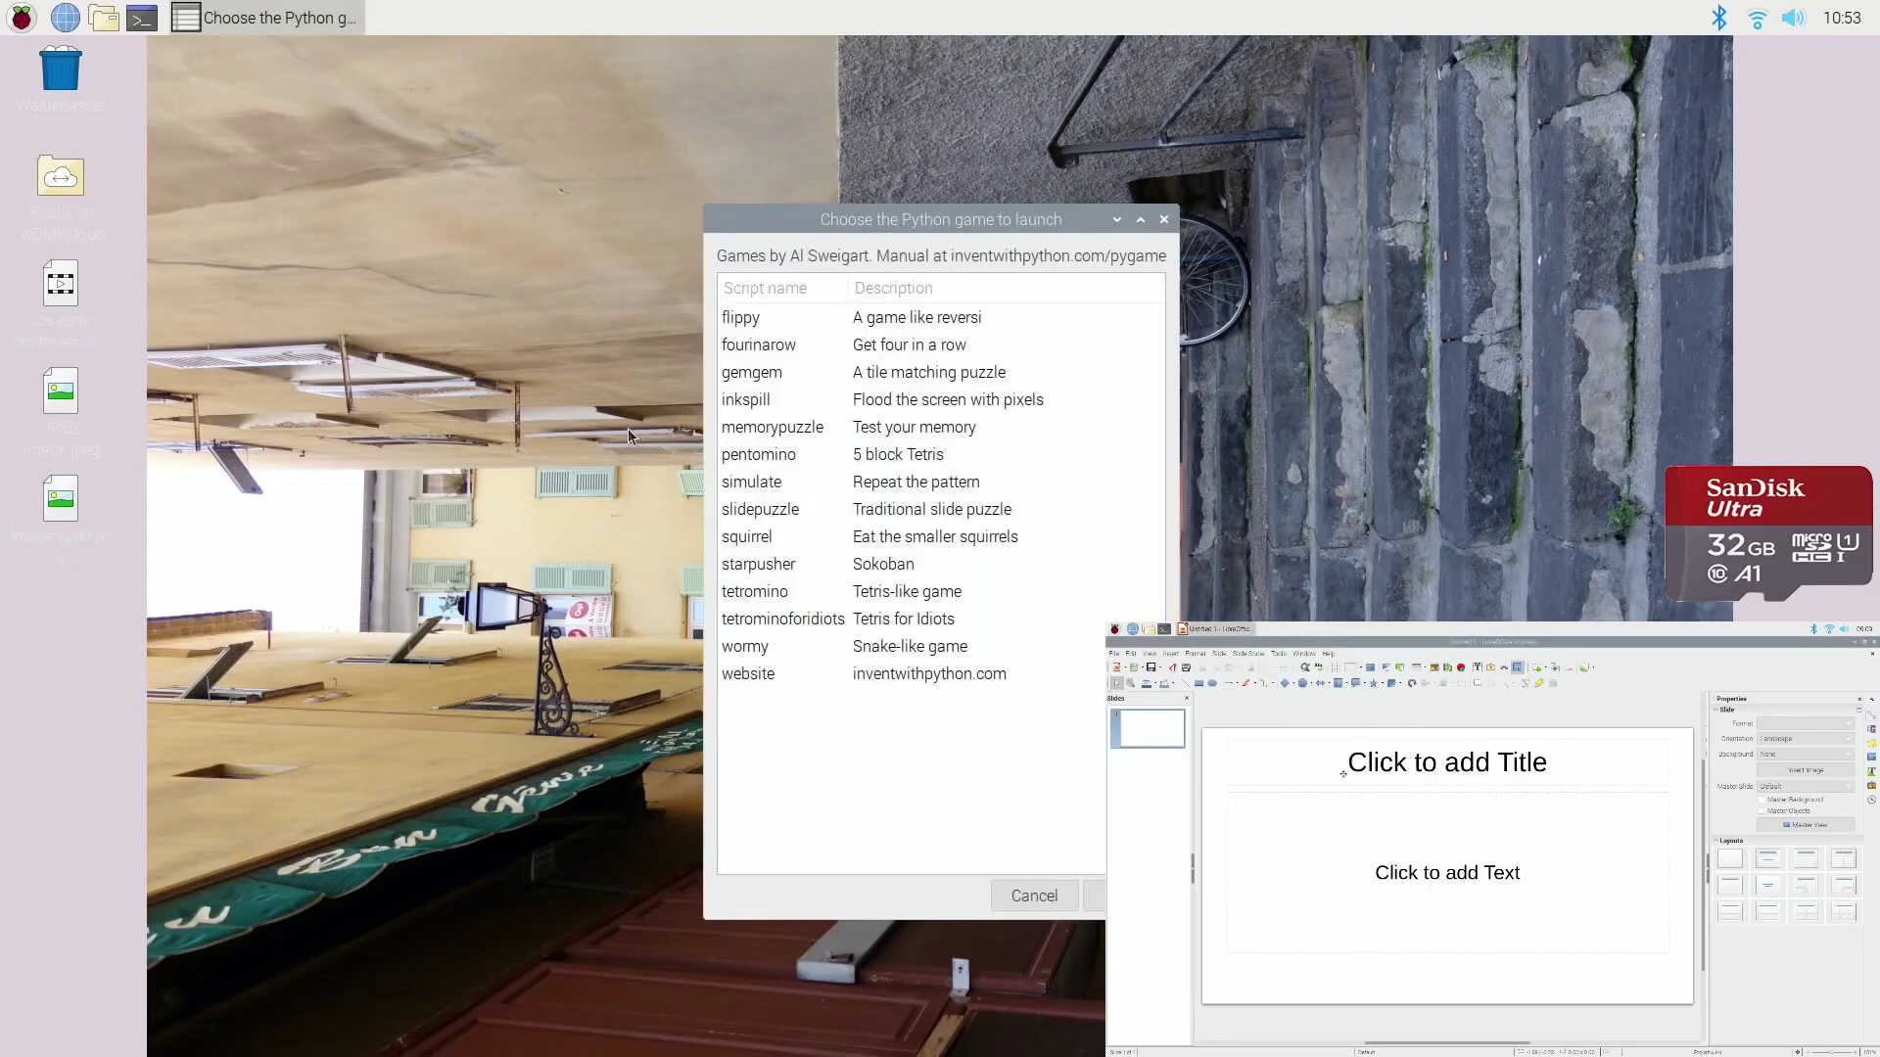
{"action": "left_click", "coordinate": [22, 17]}
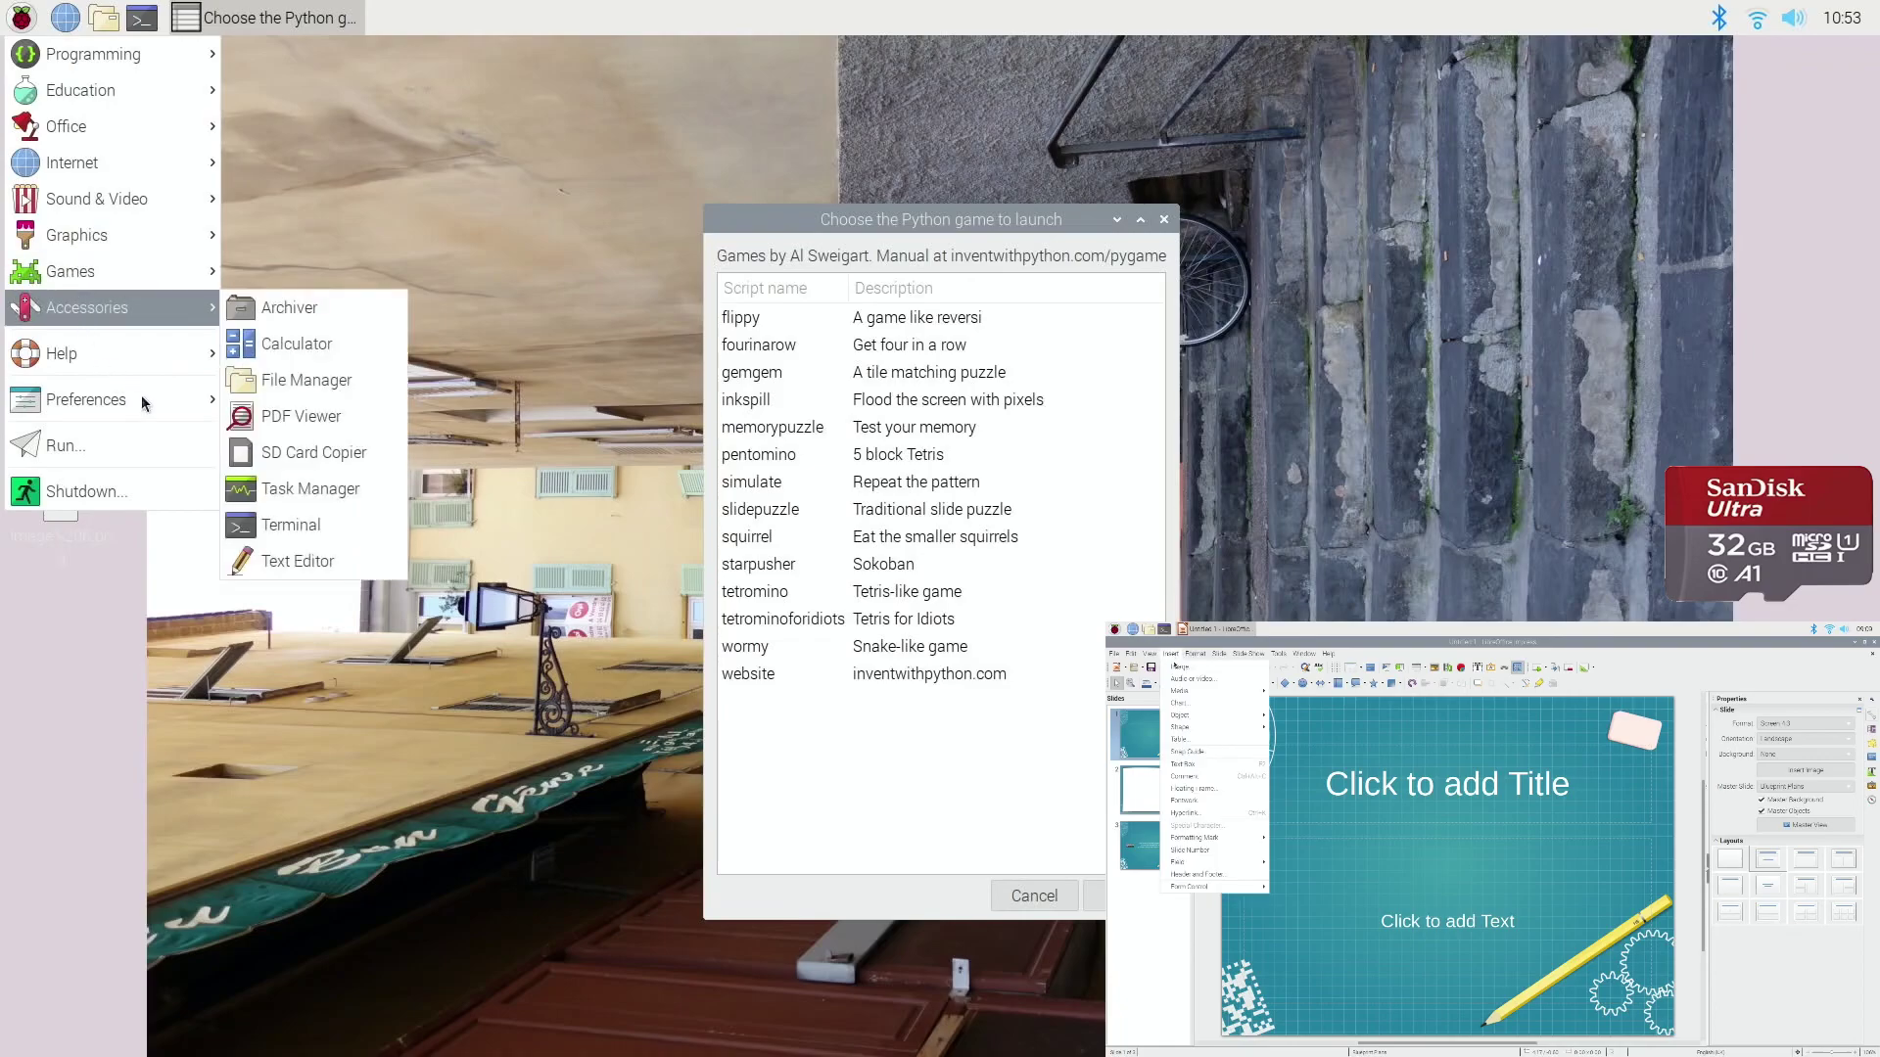
{"action": "mouse_move", "coordinate": [146, 401]}
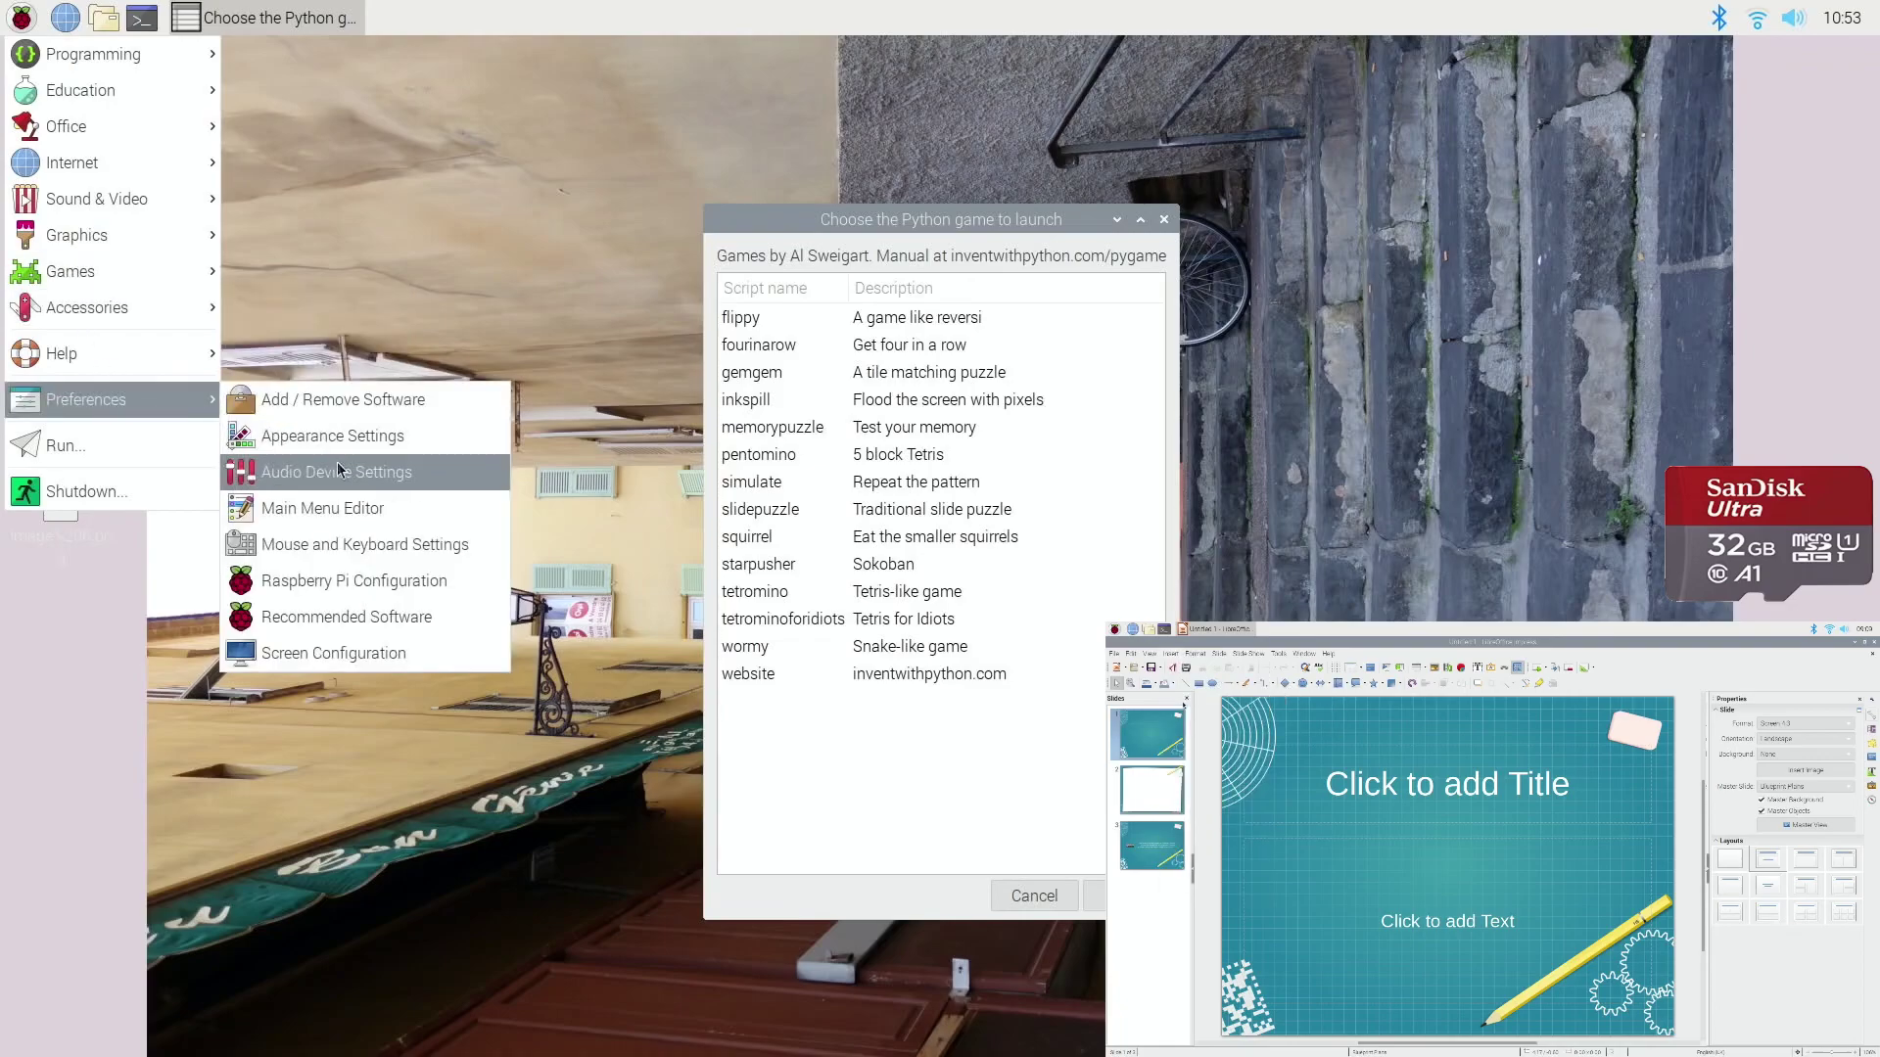
{"action": "left_click", "coordinate": [375, 617]}
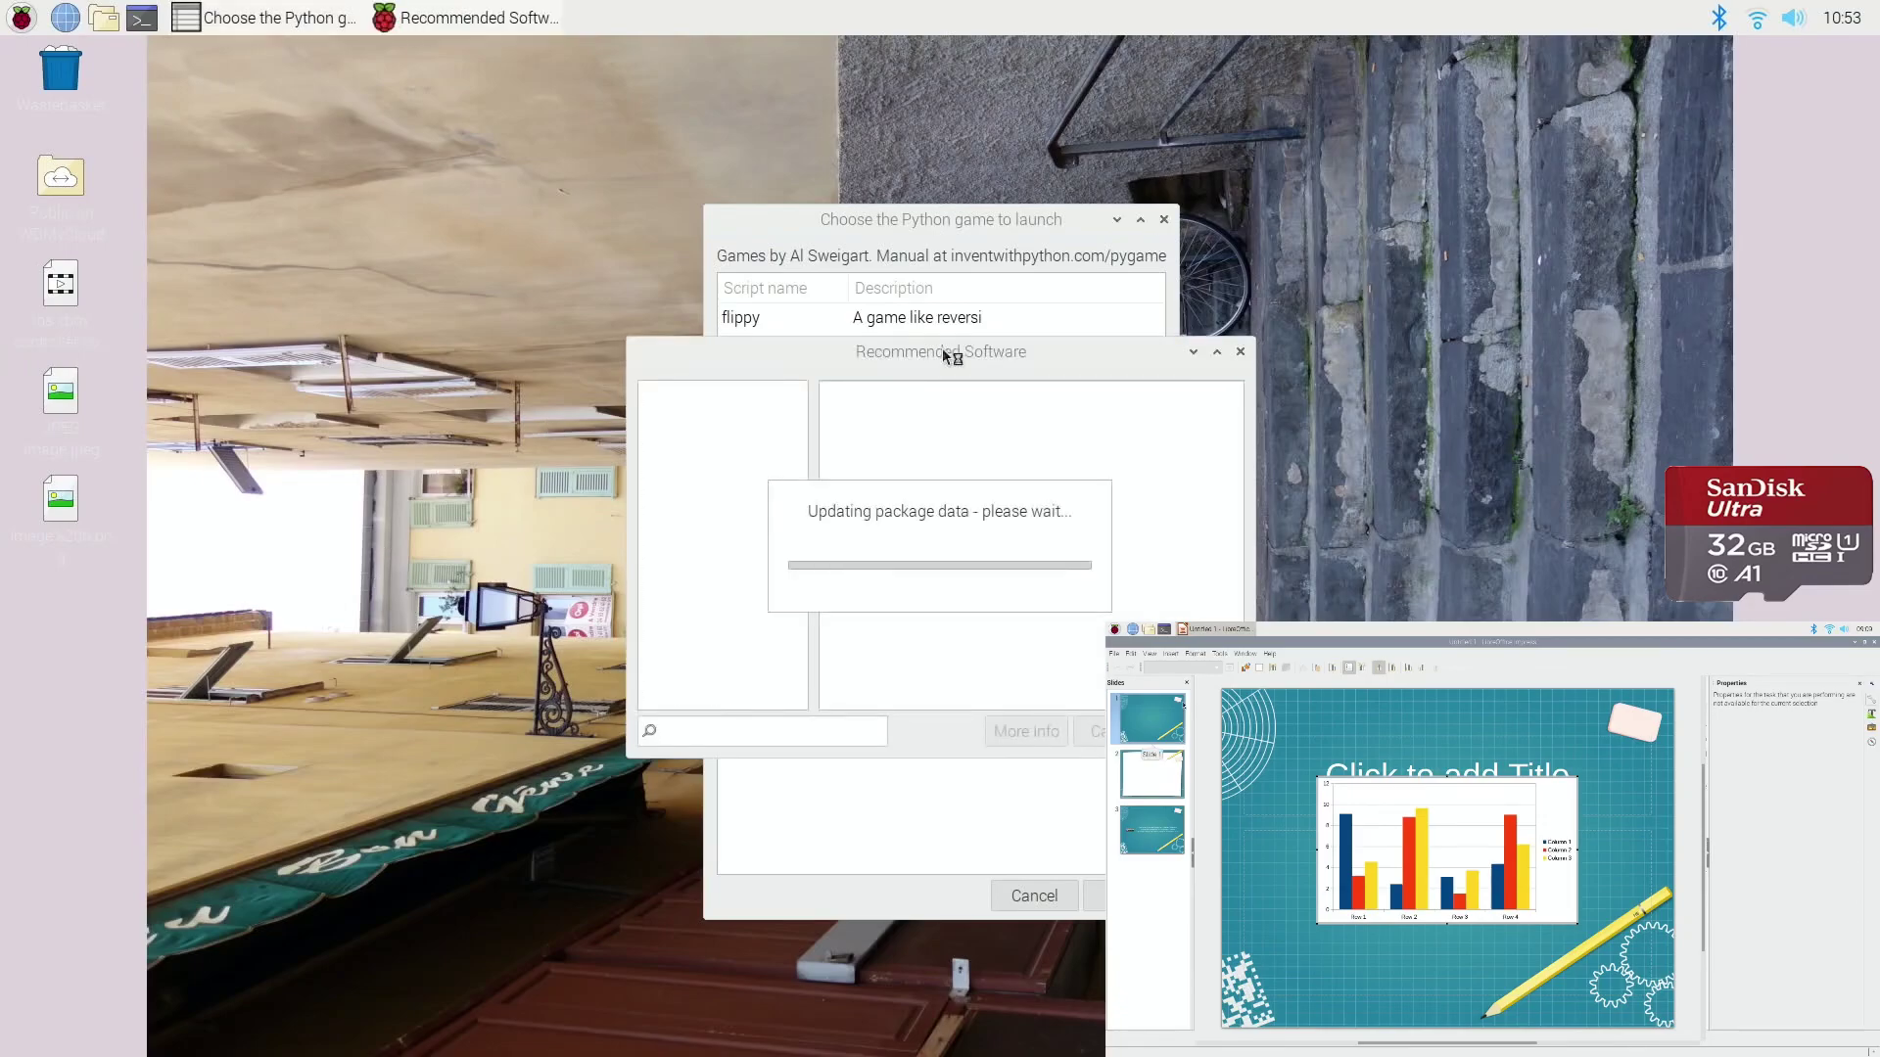
{"action": "left_click", "coordinate": [1163, 219]}
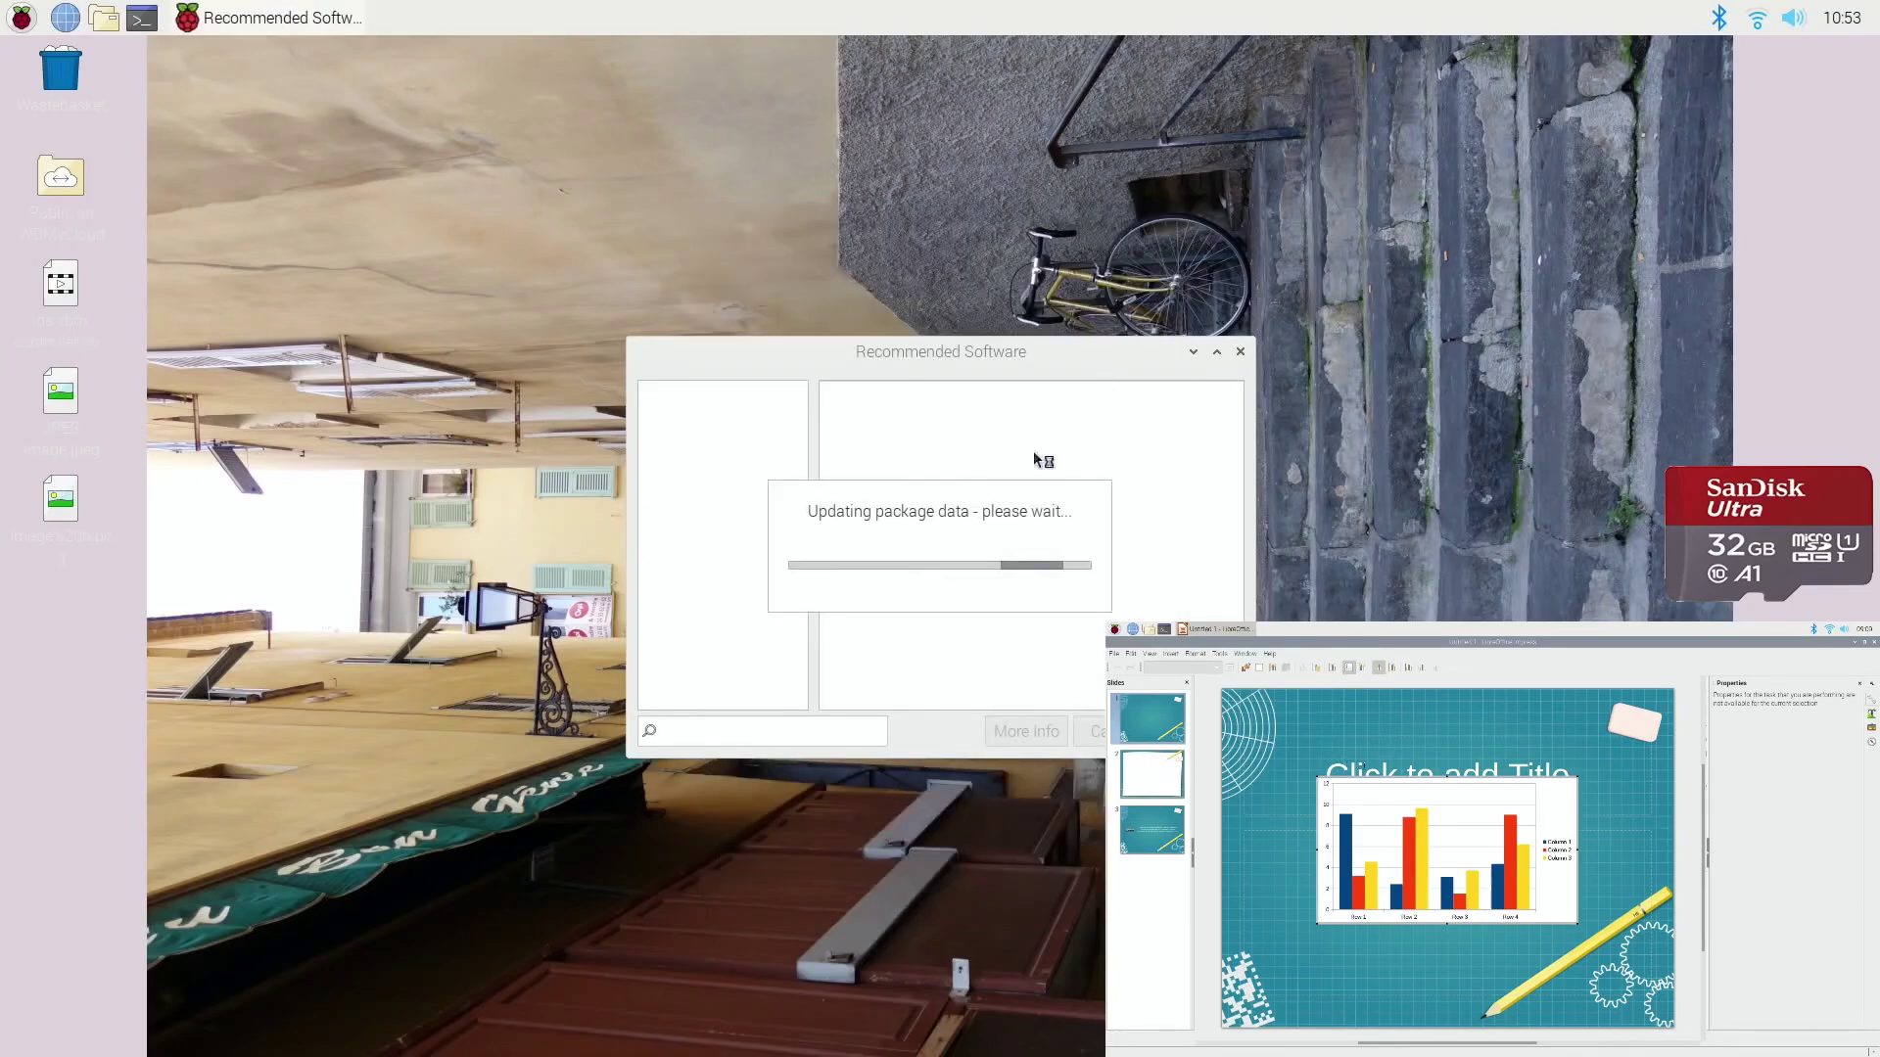
{"action": "left_click", "coordinate": [1241, 351]}
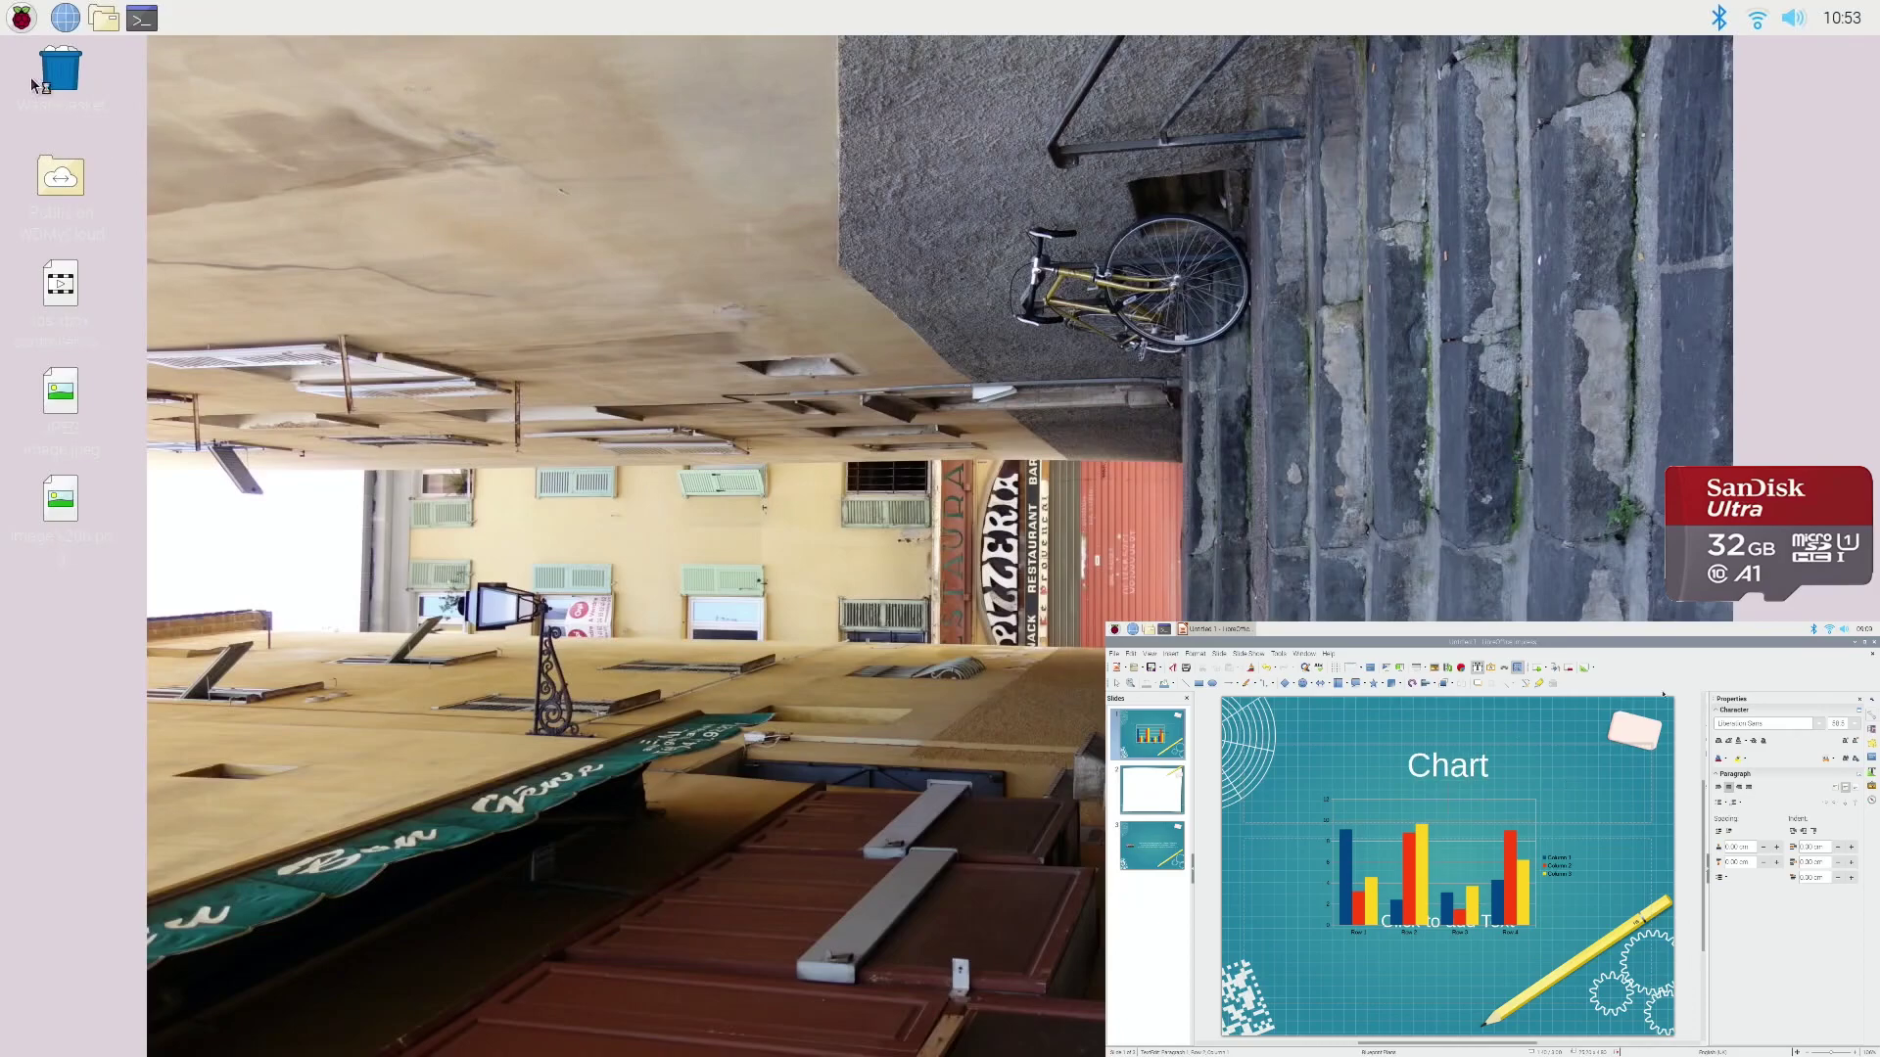
- Launch SuperTuxKart and dismiss the OpenGL version warning
{"action": "left_click", "coordinate": [27, 16]}
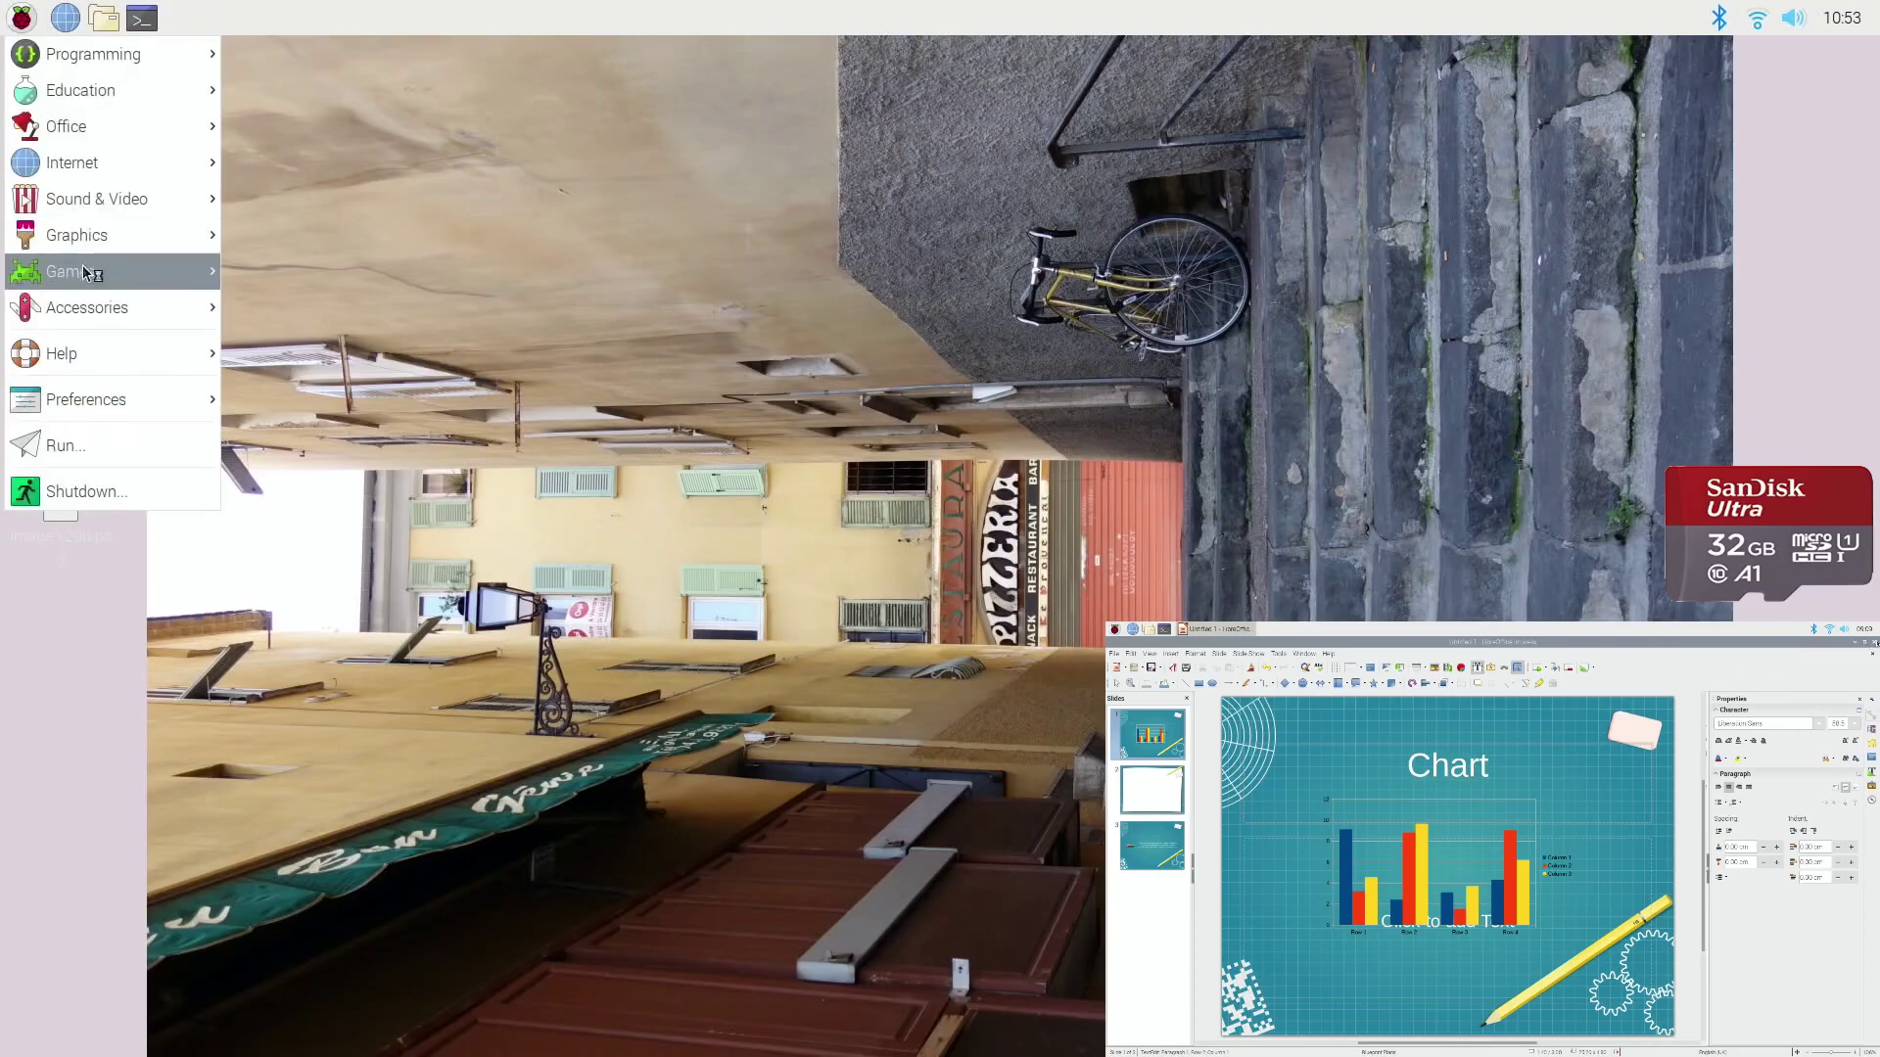
{"action": "mouse_move", "coordinate": [176, 283]}
{"action": "left_click", "coordinate": [299, 344]}
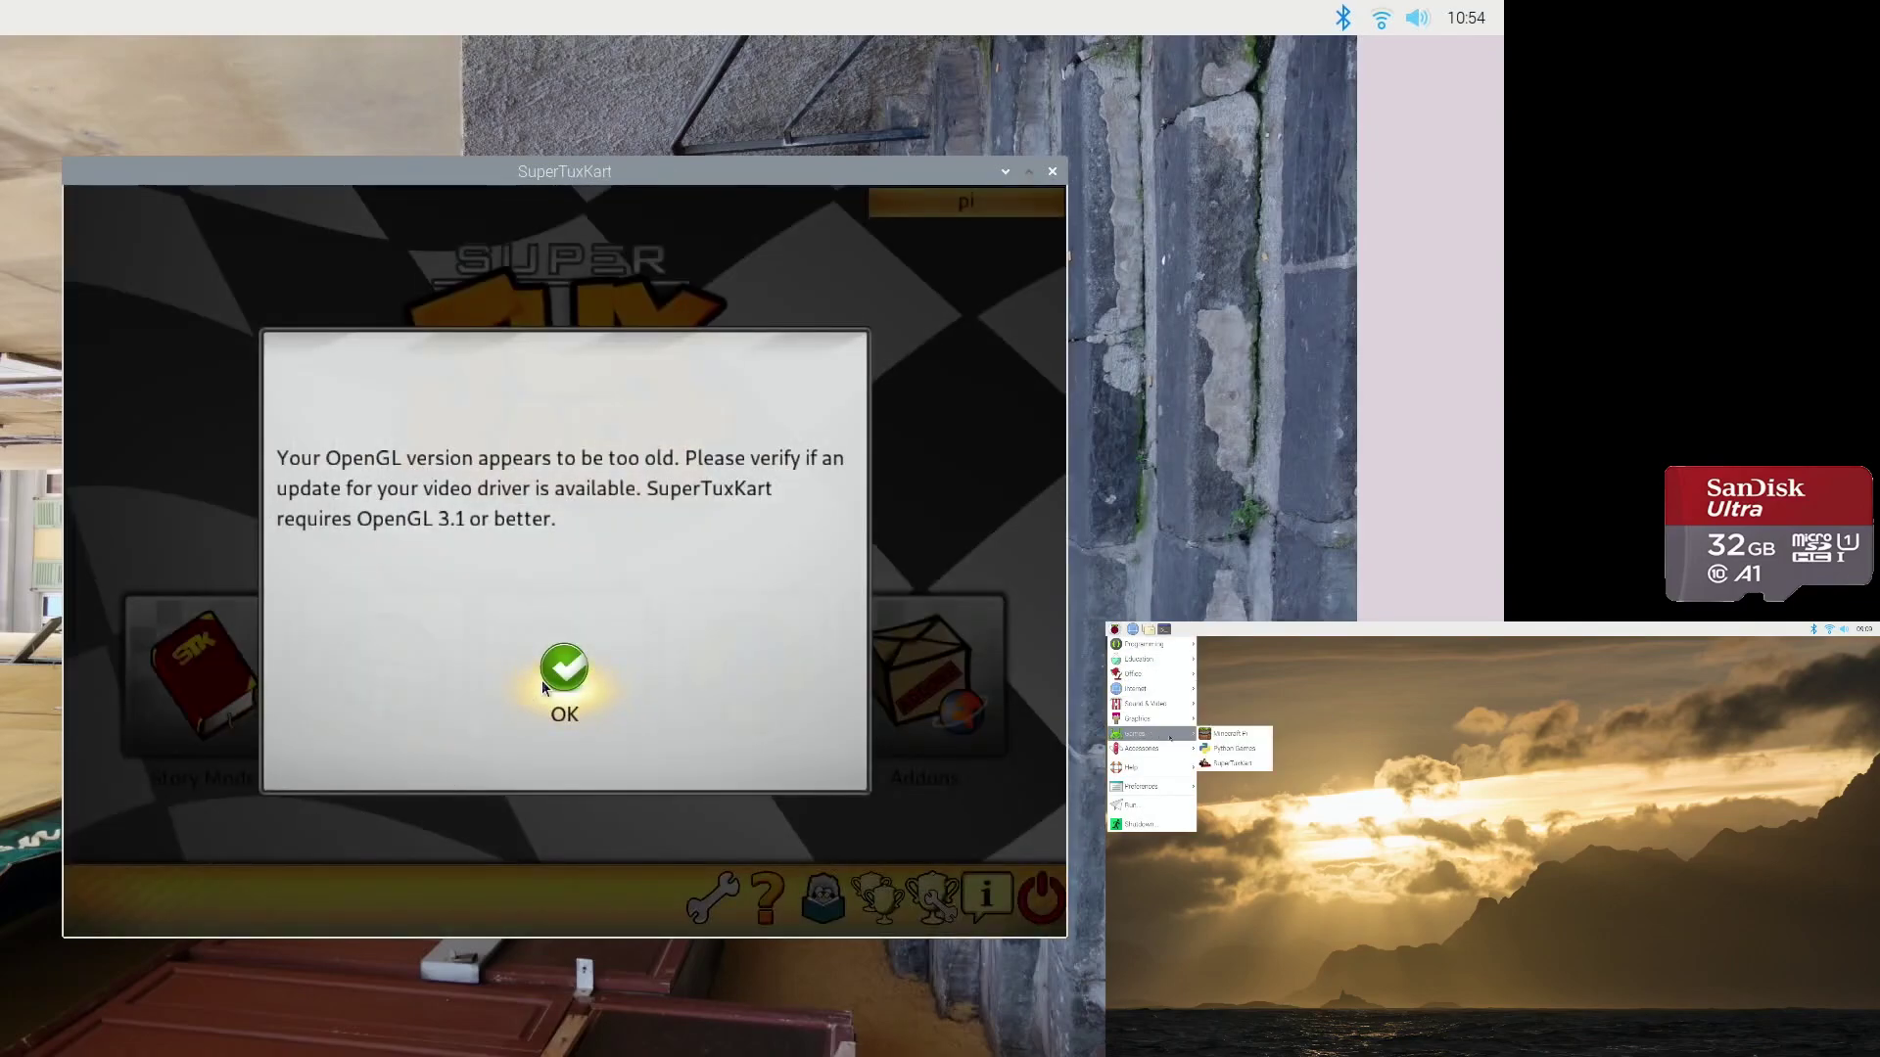
{"action": "left_click", "coordinate": [556, 673]}
- Set up a single-player Normal Race with Adiumy on Antediluvian Abyss
{"action": "left_click", "coordinate": [382, 676]}
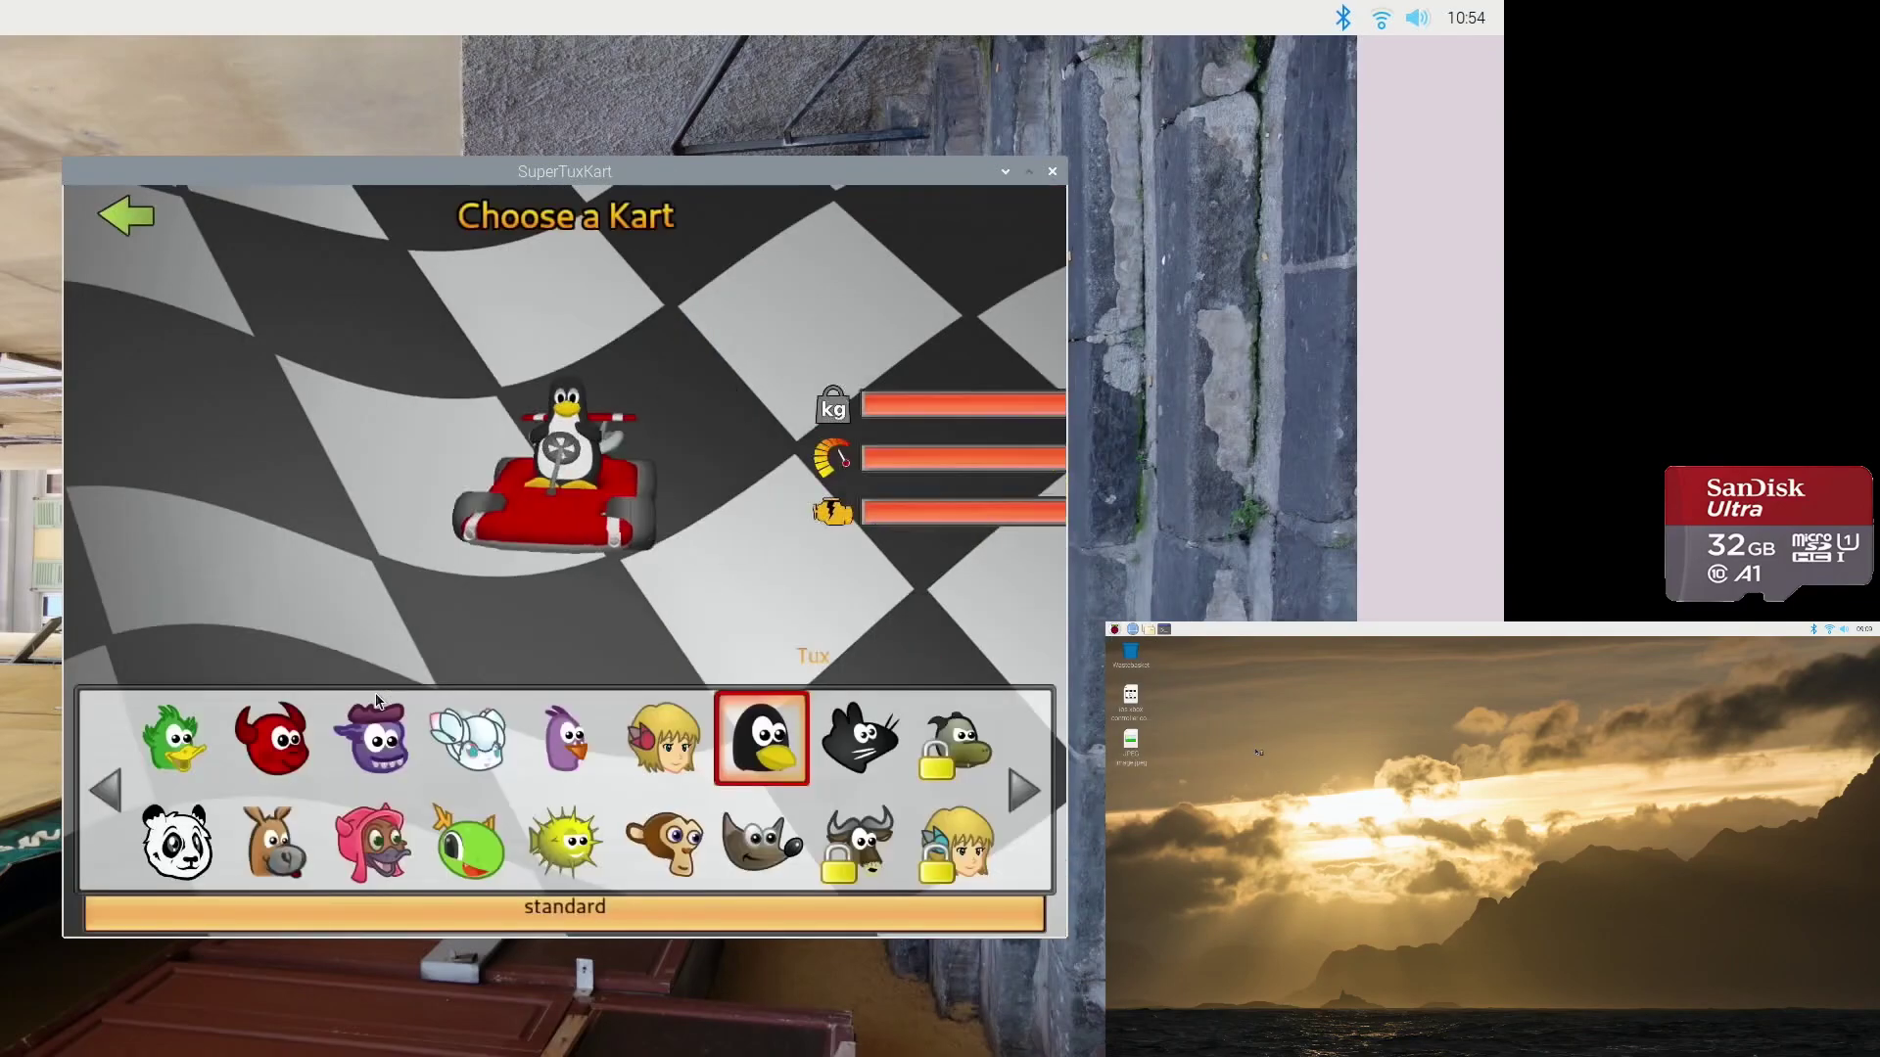
{"action": "left_click", "coordinate": [195, 736]}
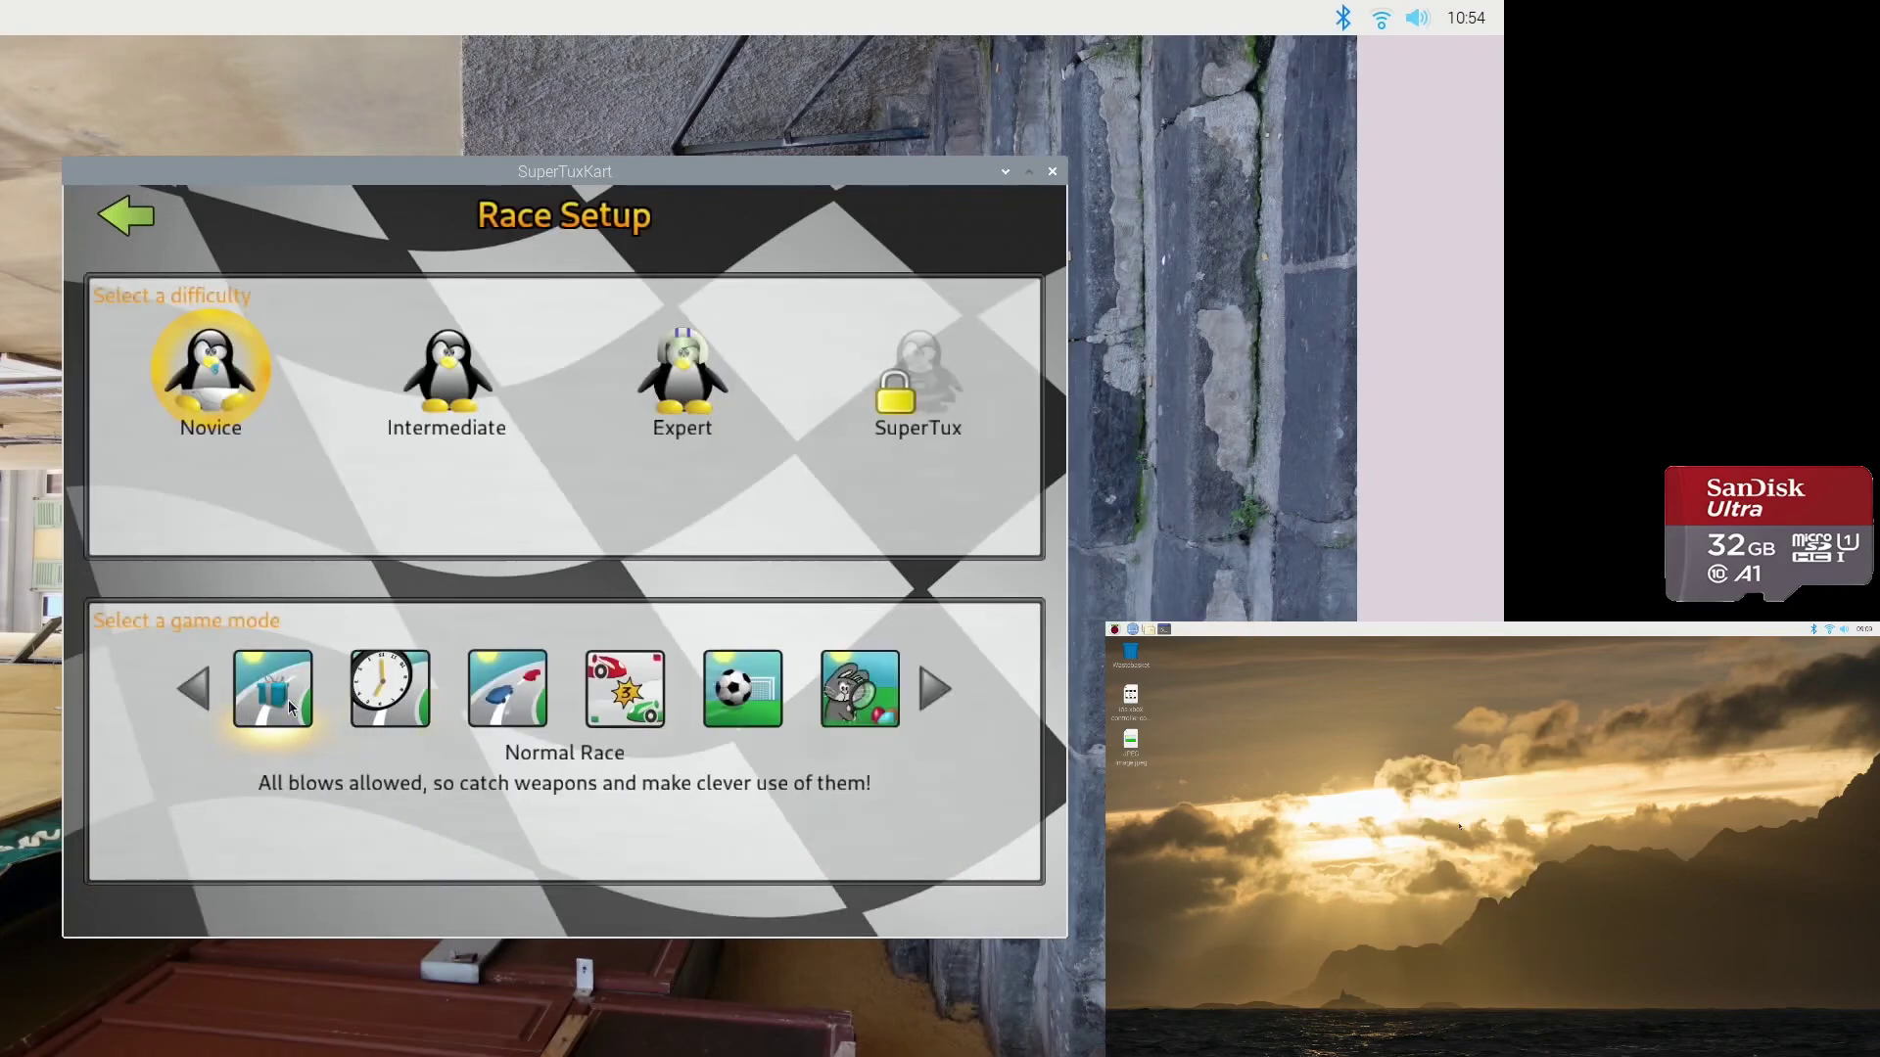
{"action": "left_click", "coordinate": [289, 707]}
{"action": "left_click", "coordinate": [232, 566]}
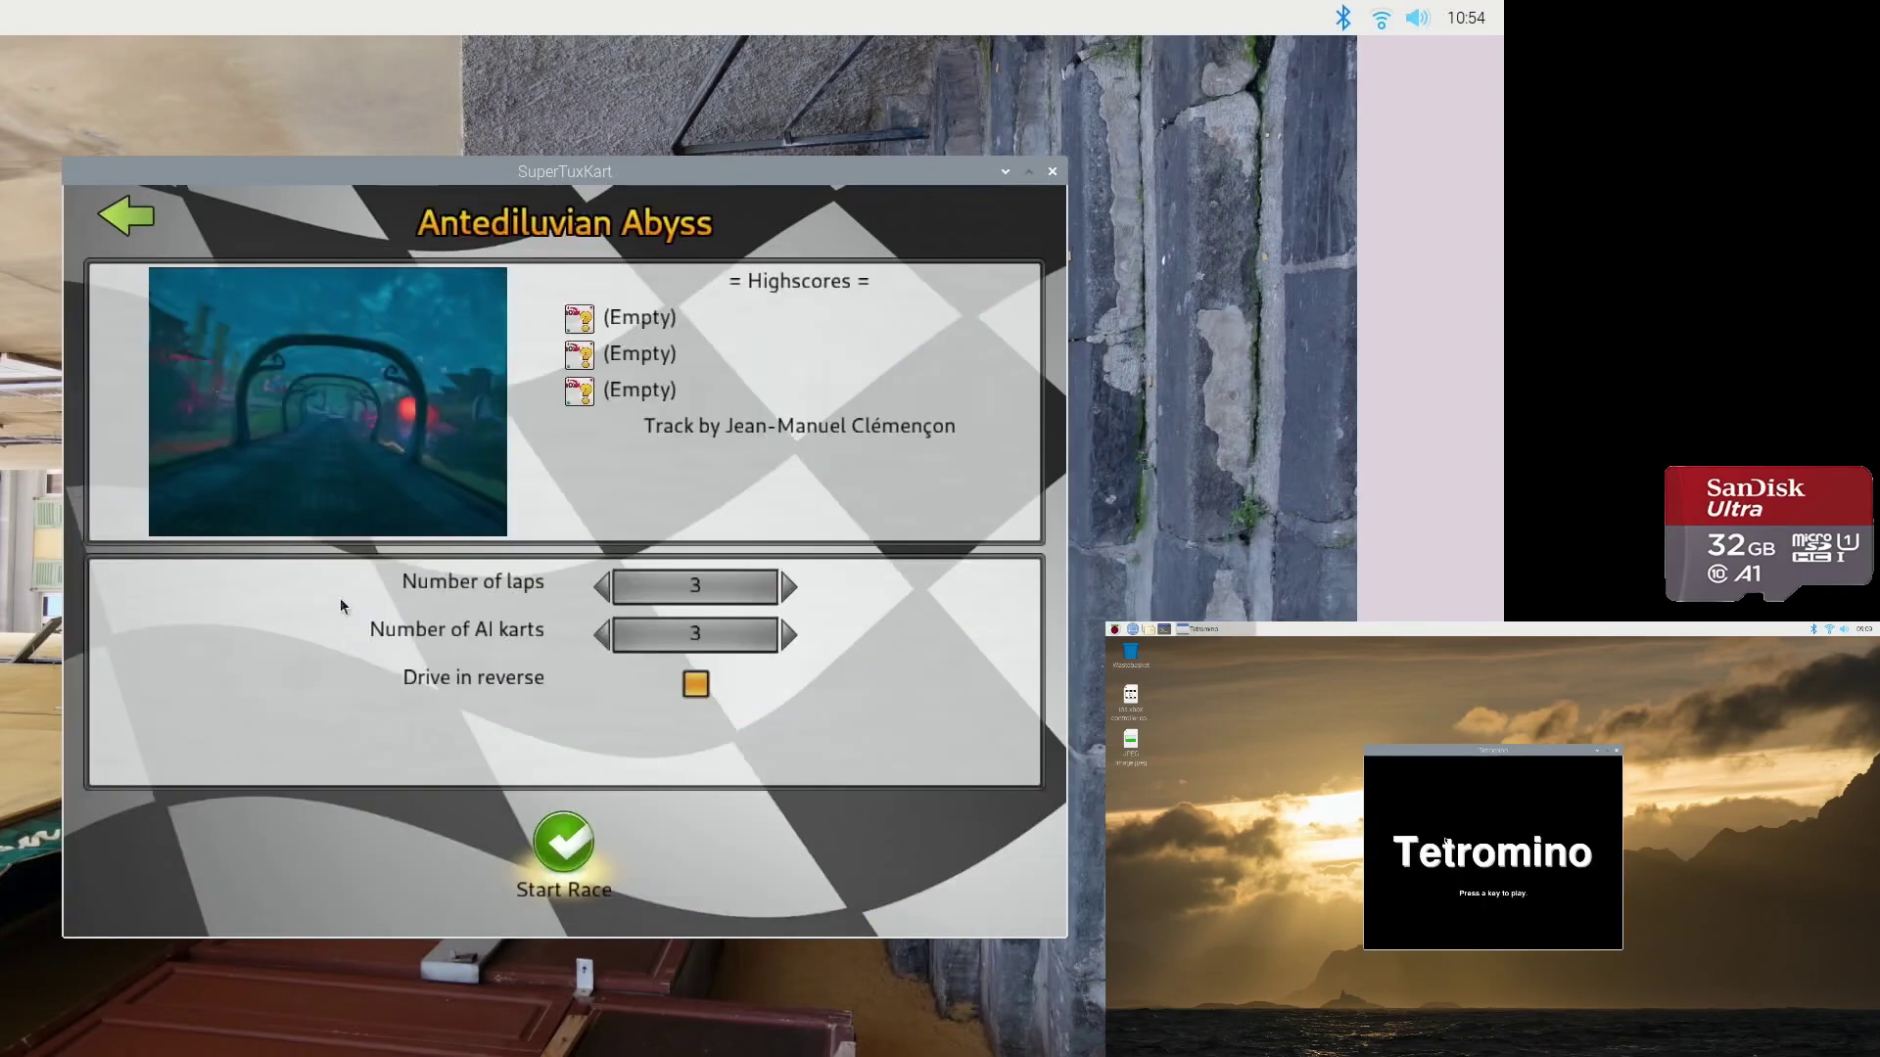
- Start the Antediluvian Abyss race, throw two bowling balls, then pause with Escape
{"action": "left_click", "coordinate": [557, 848]}
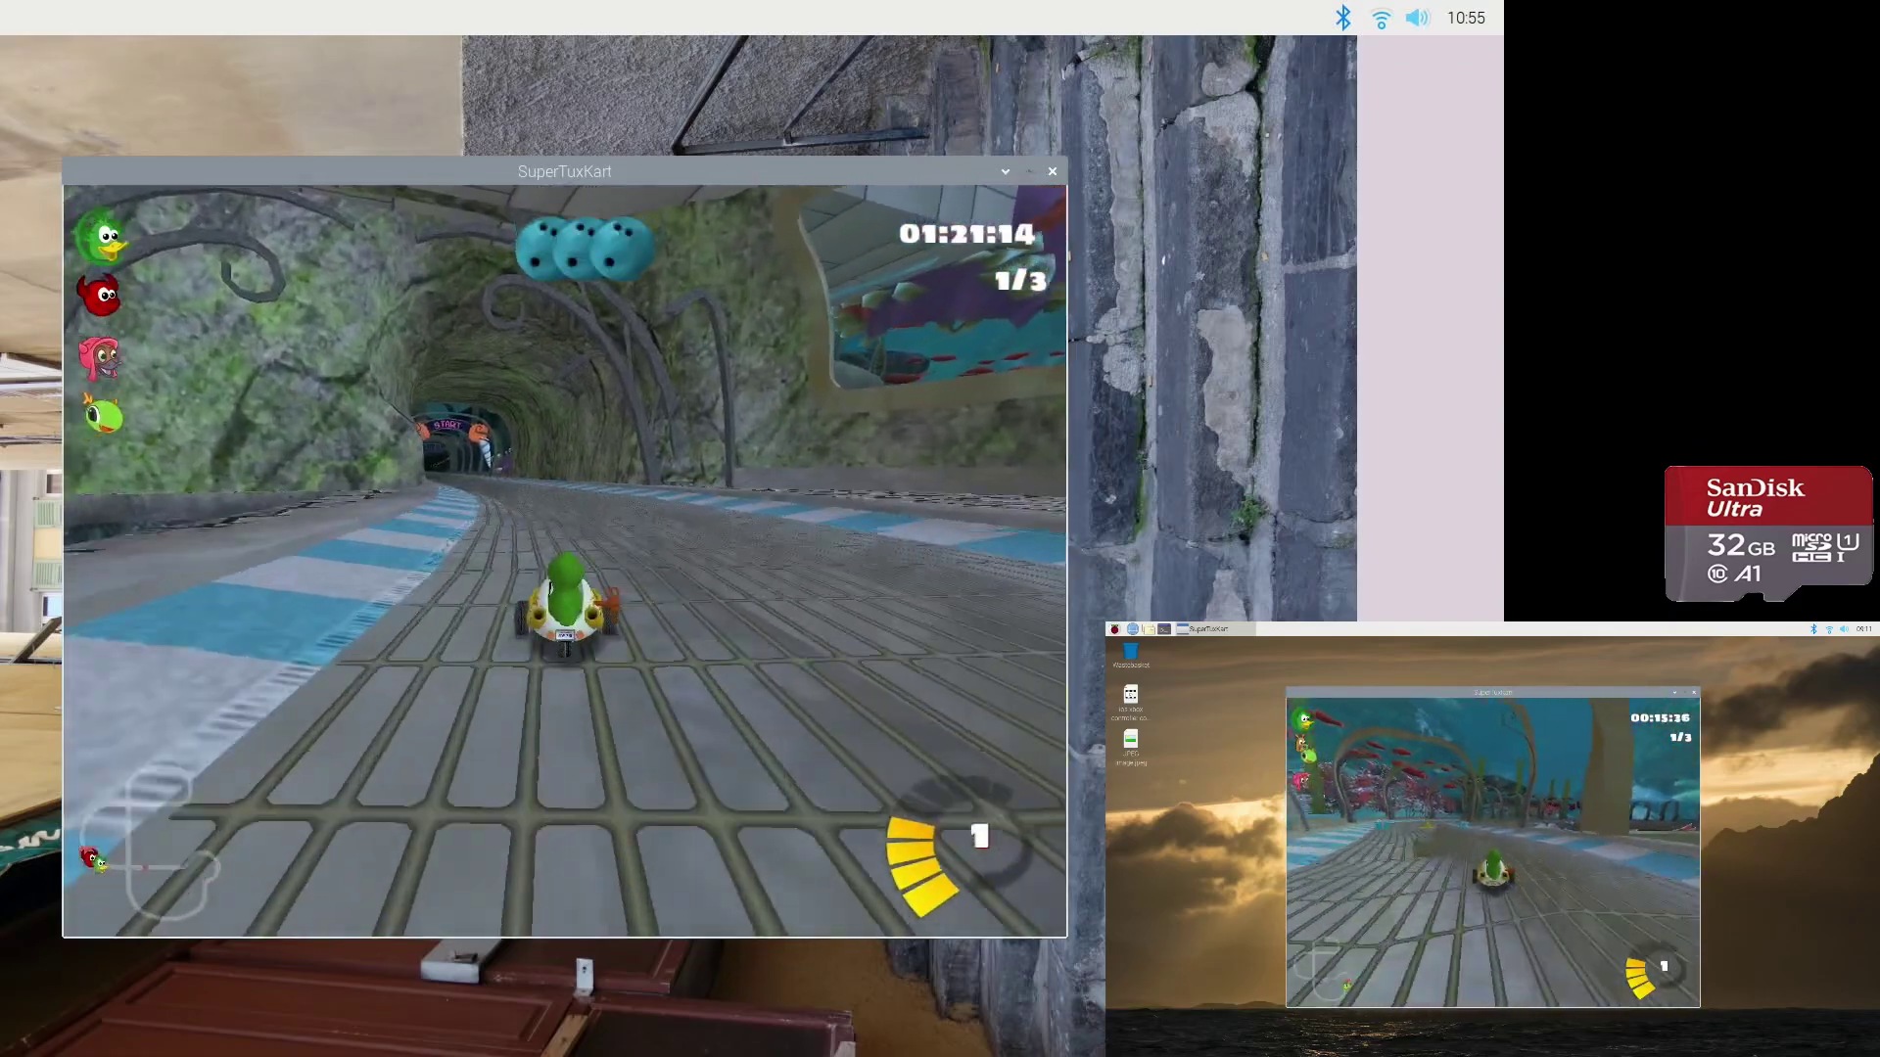
{"action": "key", "text": "space"}
{"action": "key", "text": "space"}
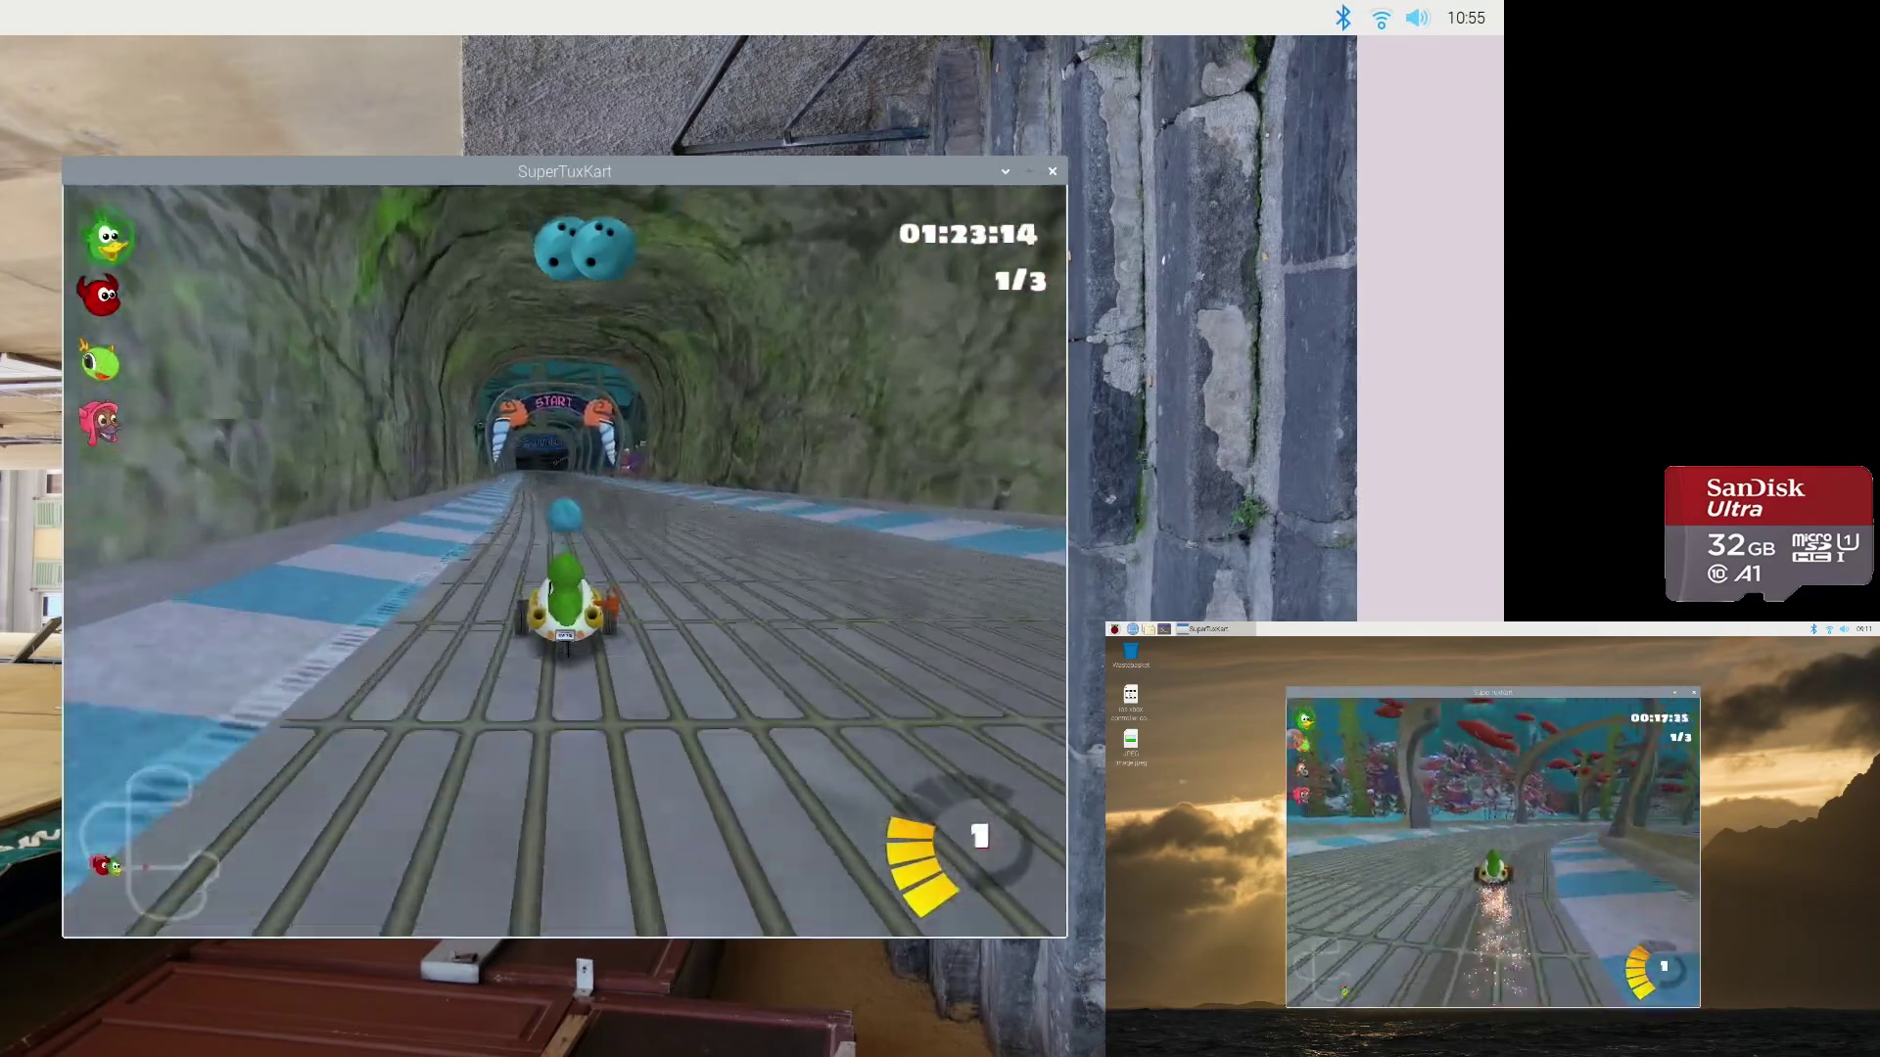
{"action": "key", "text": "space"}
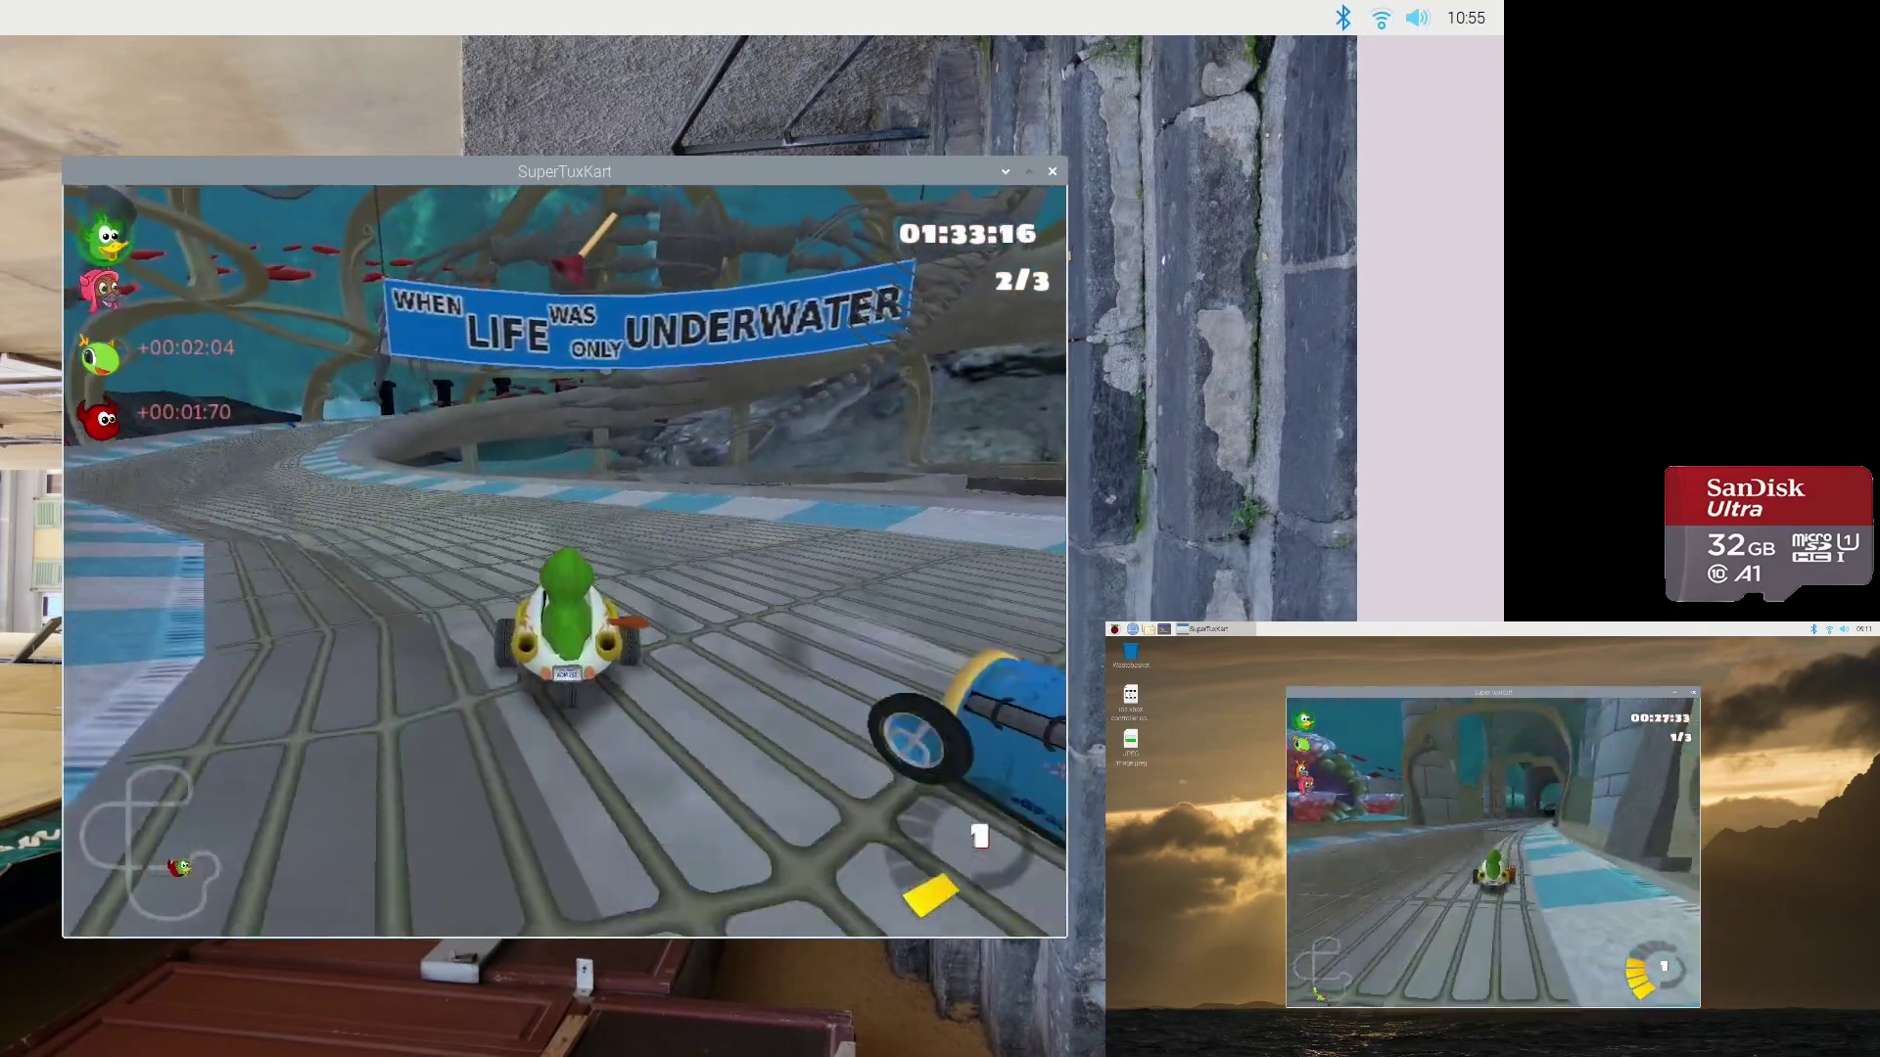
{"action": "key", "text": "Escape"}
- Quit SuperTuxKart and create a new desktop folder named New
{"action": "left_click", "coordinate": [1052, 173]}
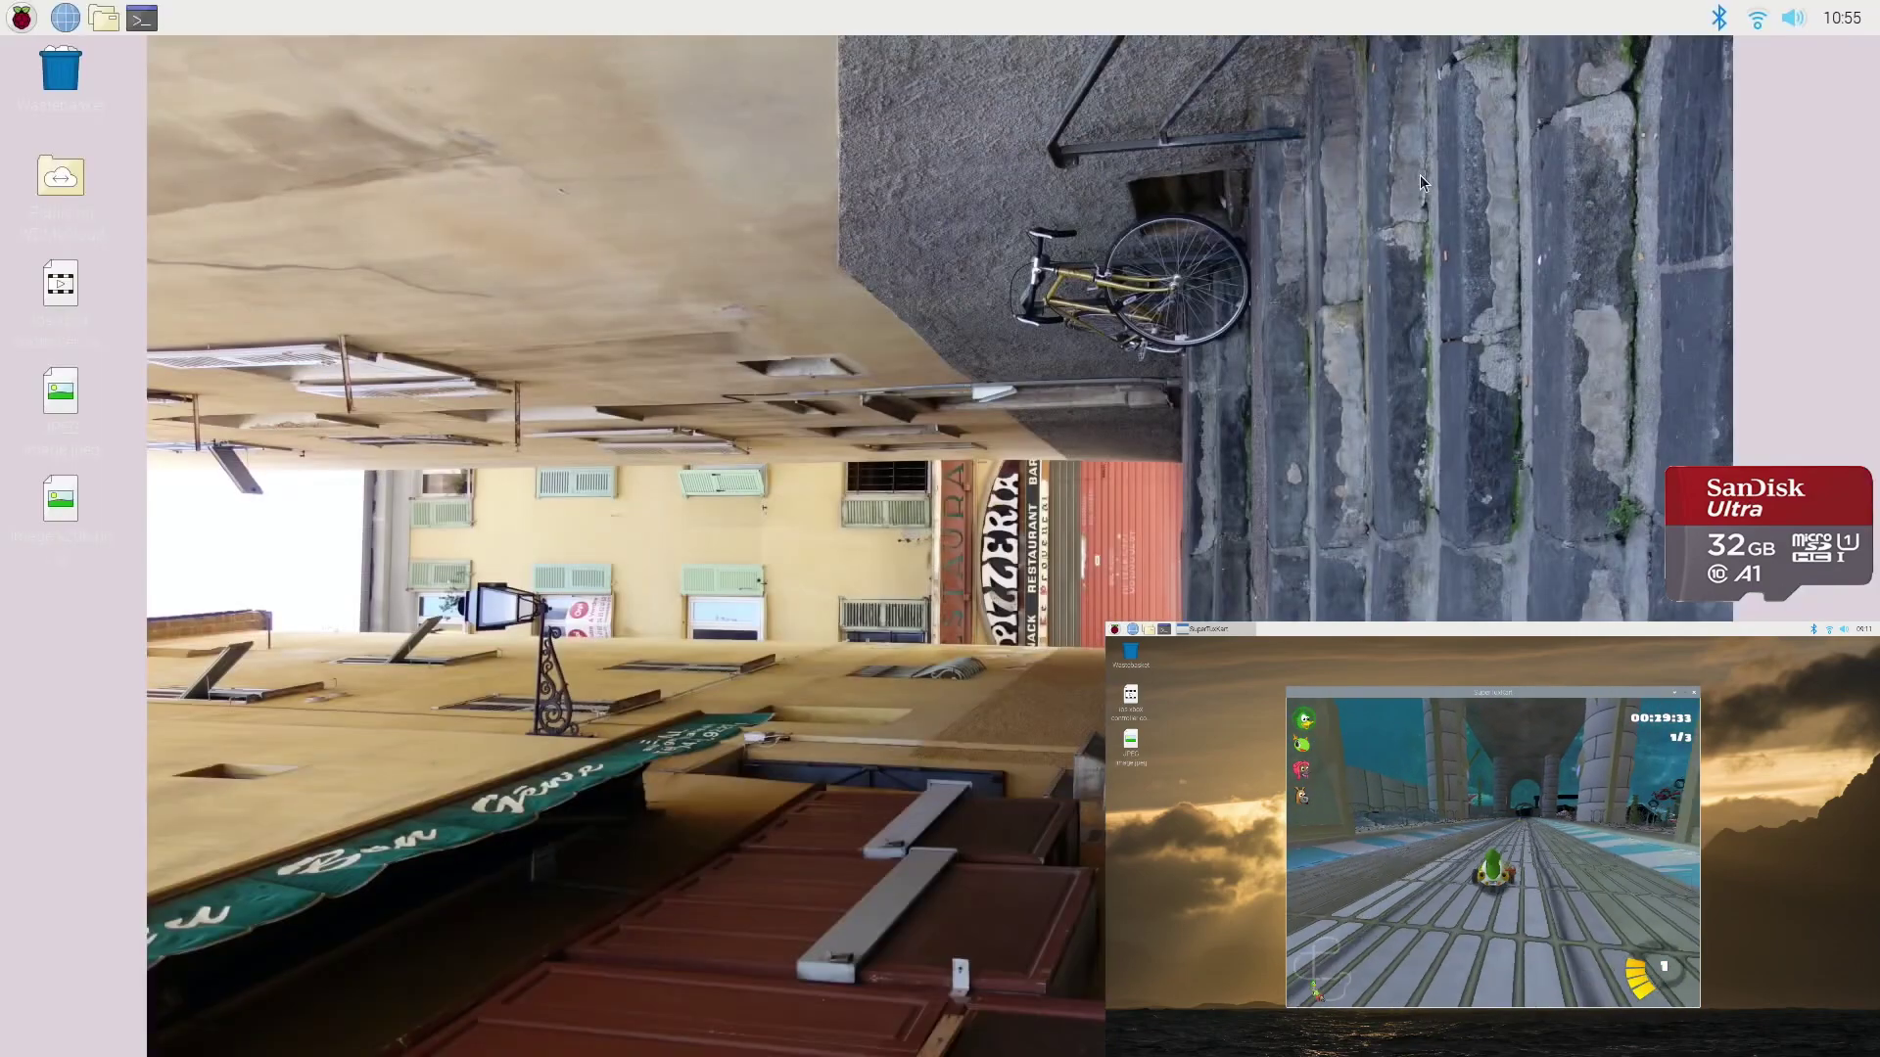
{"action": "right_click", "coordinate": [283, 373]}
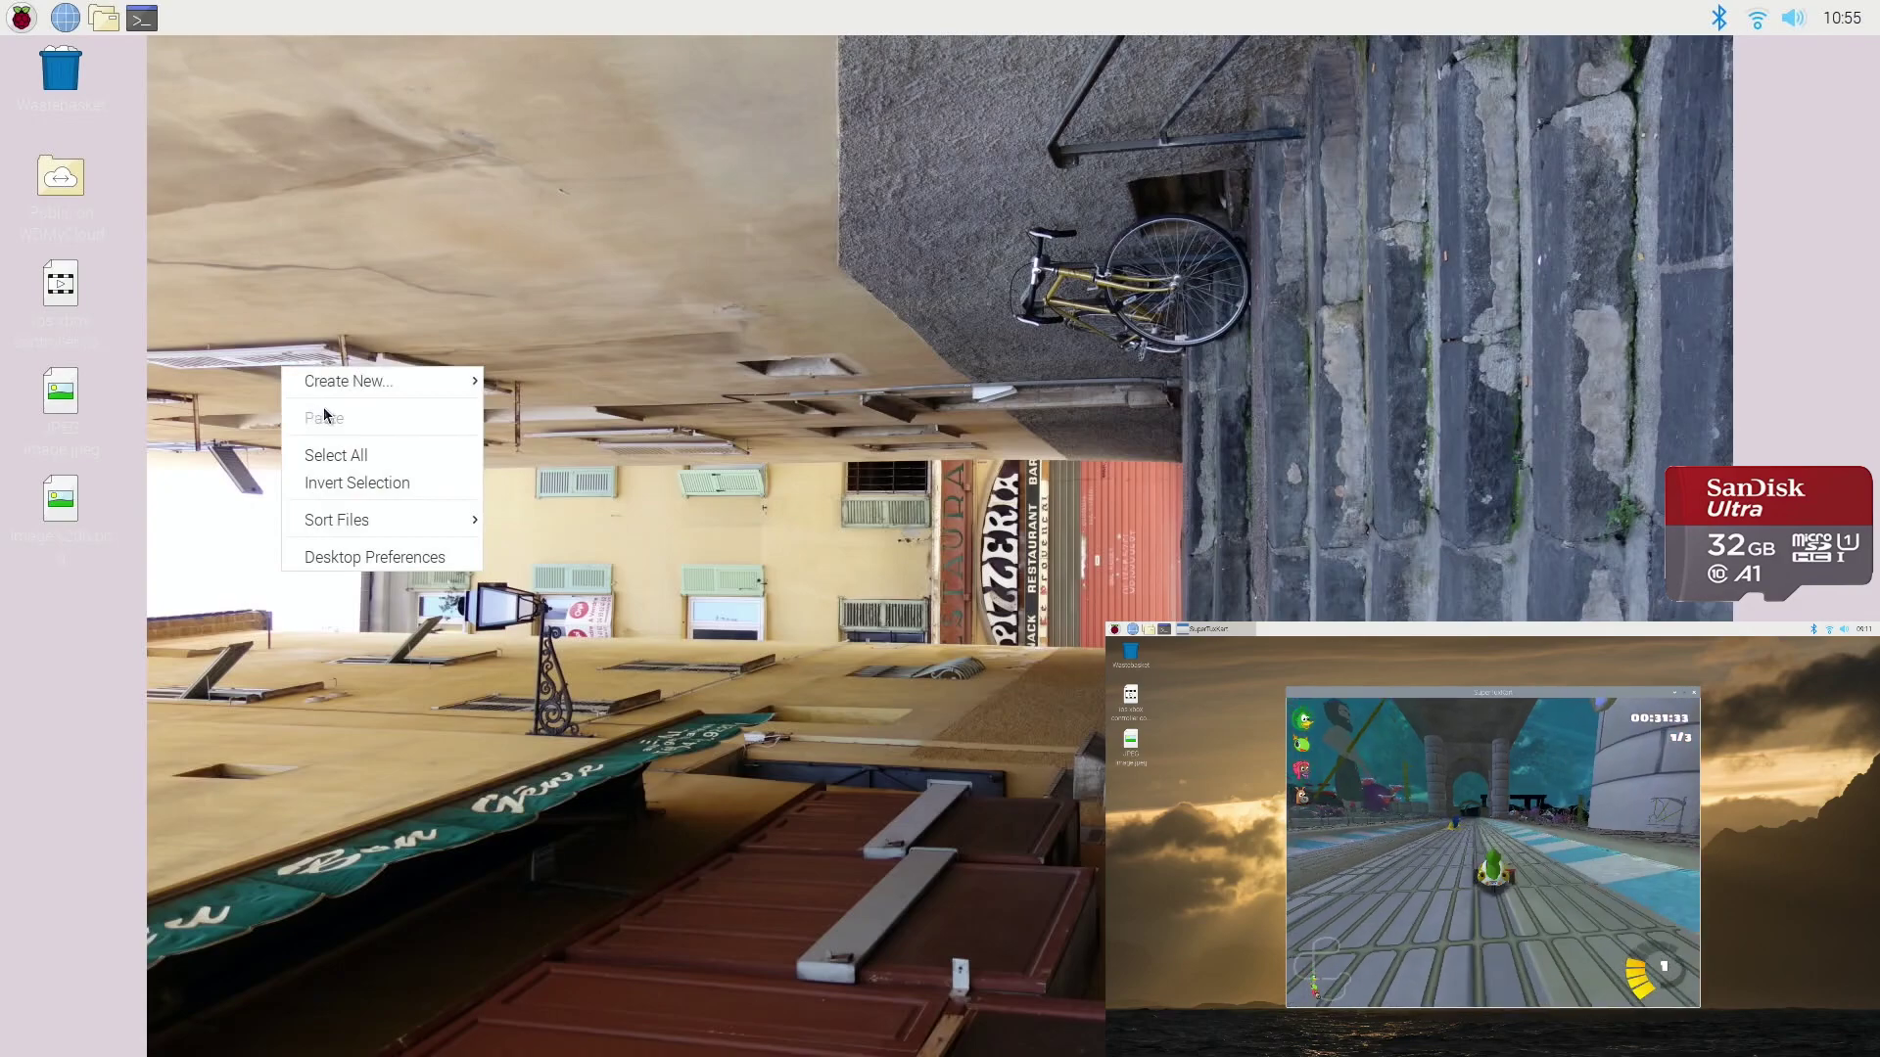
{"action": "mouse_move", "coordinate": [372, 382]}
{"action": "left_click", "coordinate": [499, 385]}
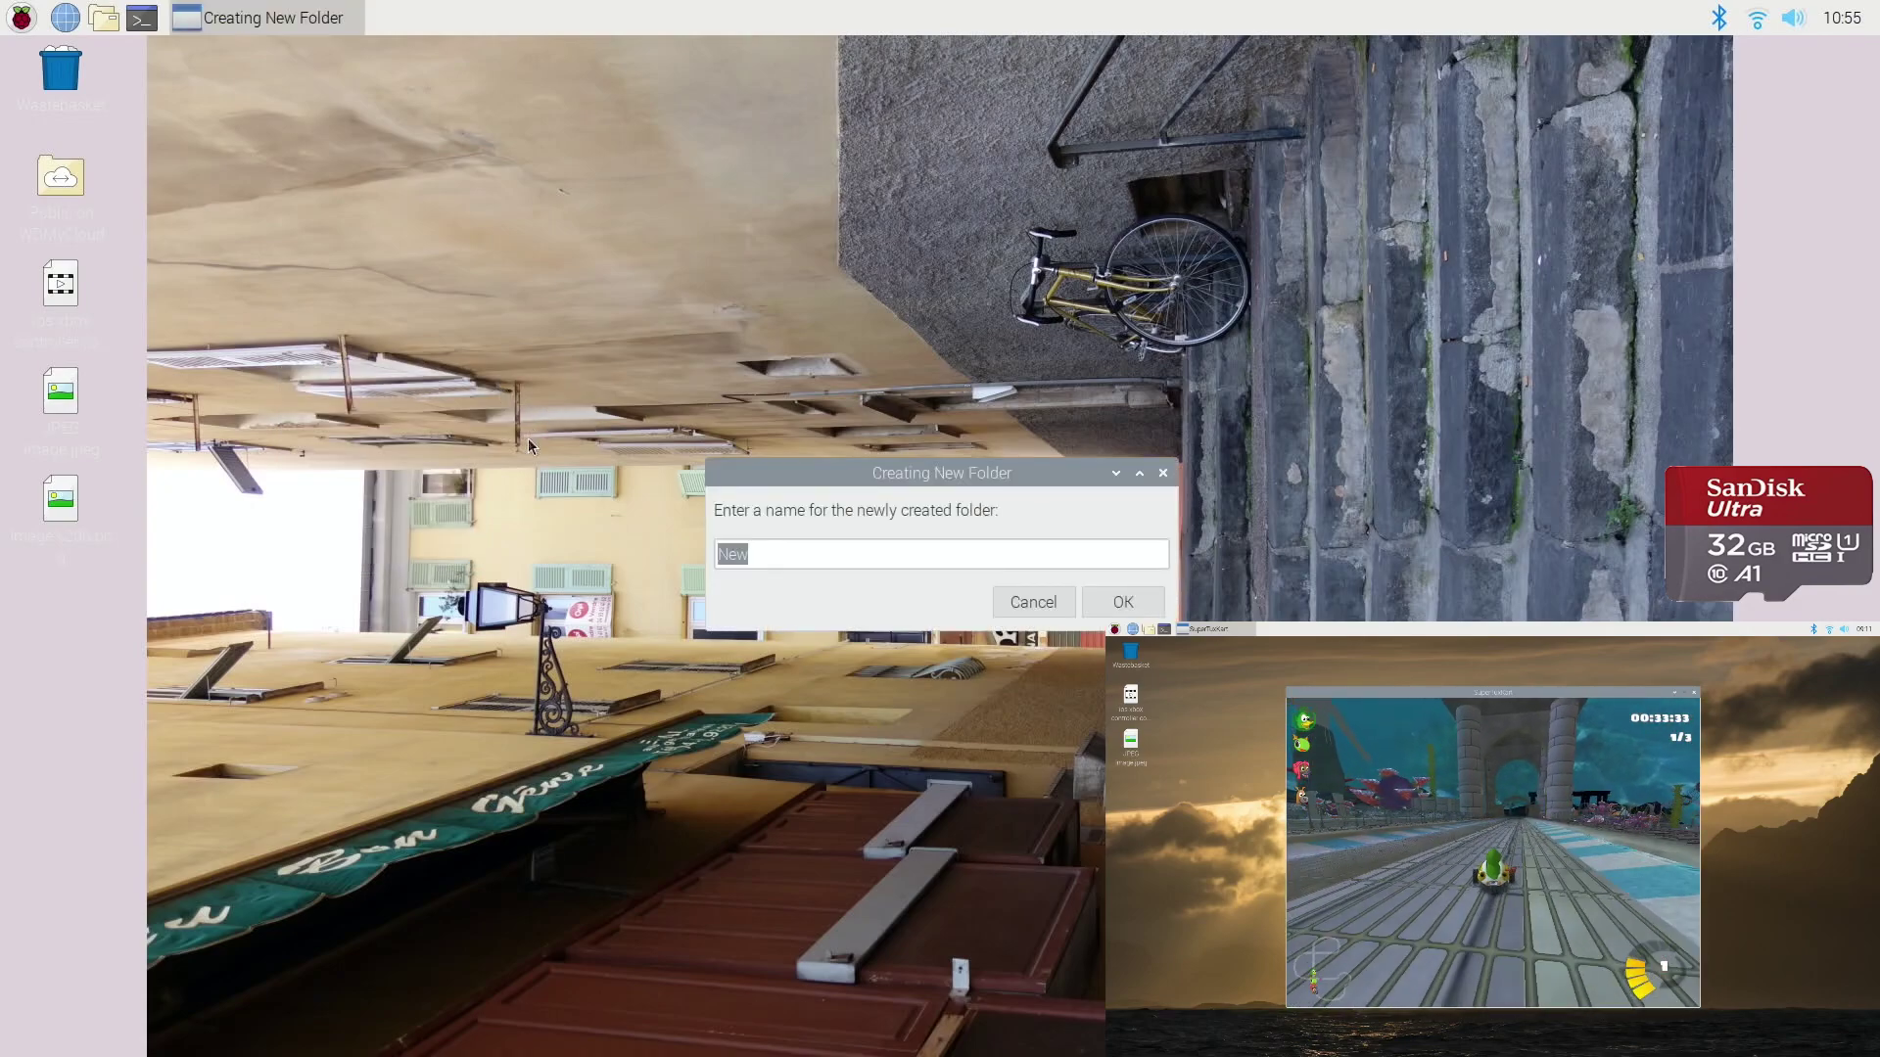
{"action": "left_click", "coordinate": [1091, 601]}
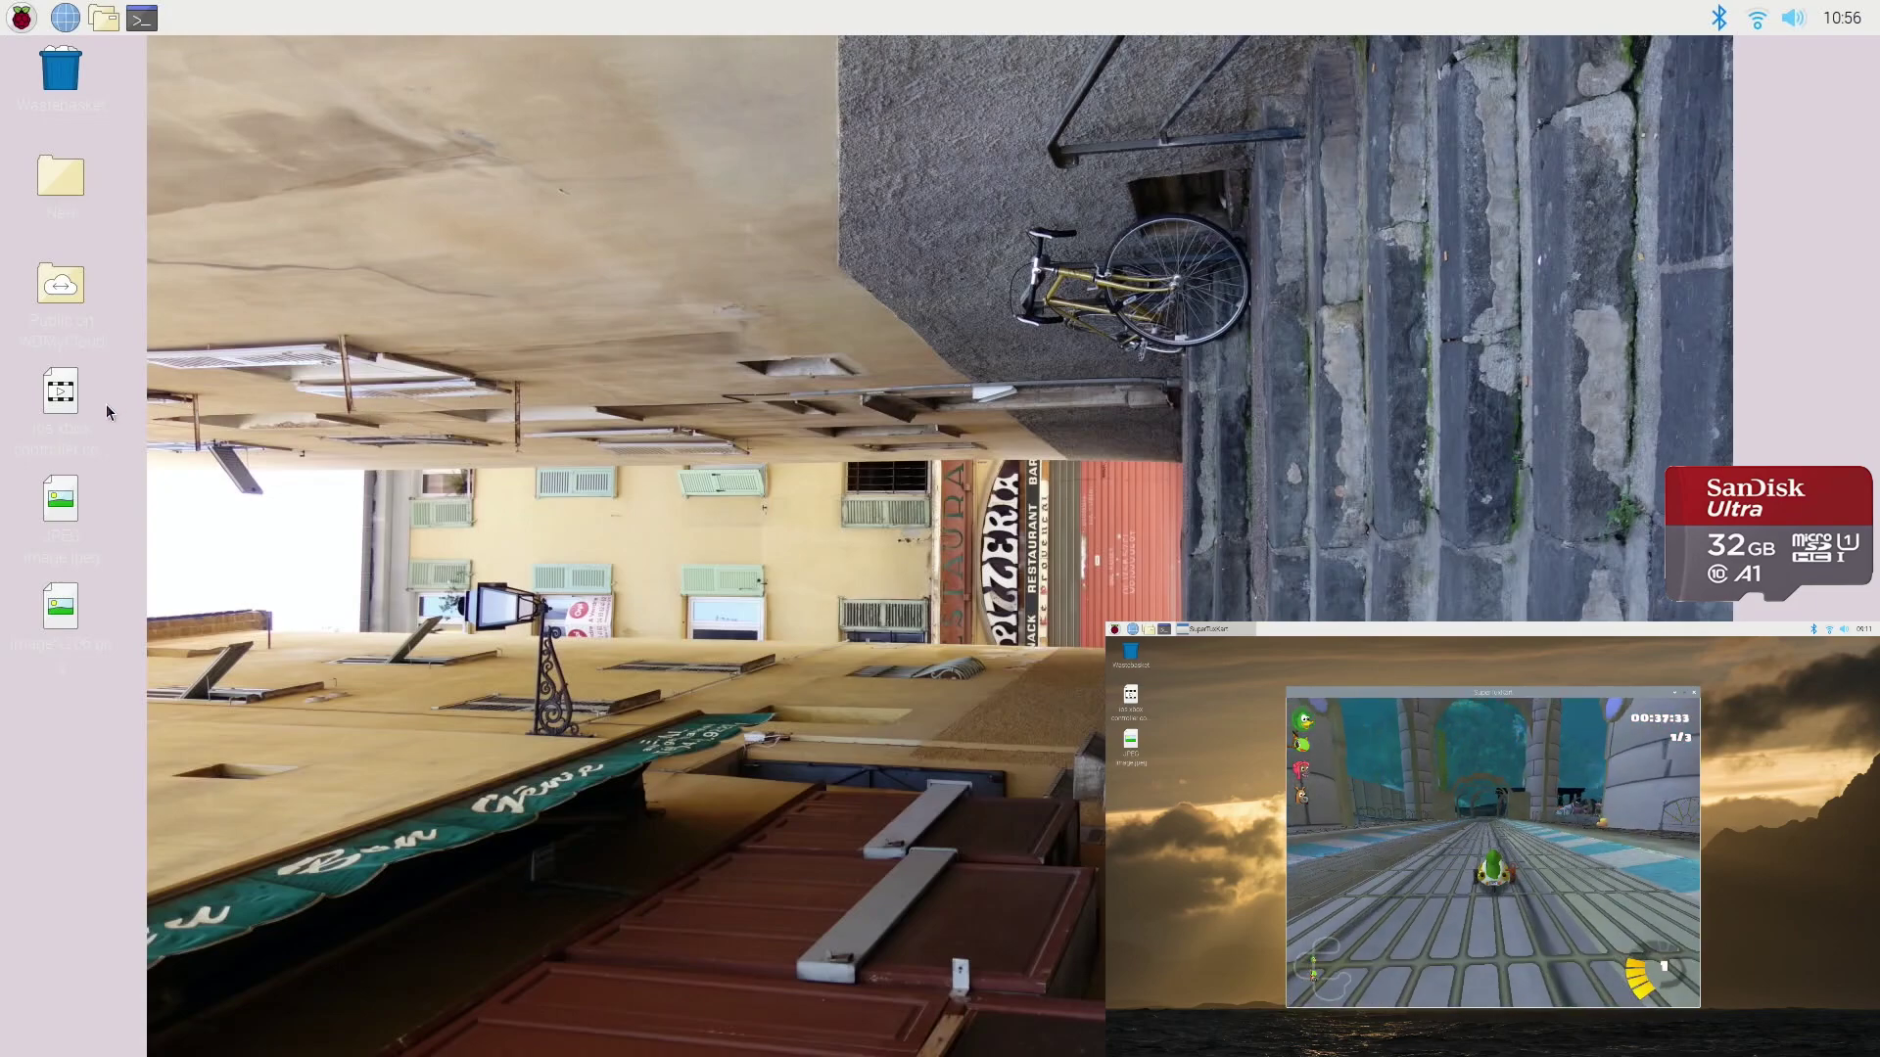
- Copy ios xbox controller compatability.mp4 into the New folder
{"action": "right_click", "coordinate": [62, 401]}
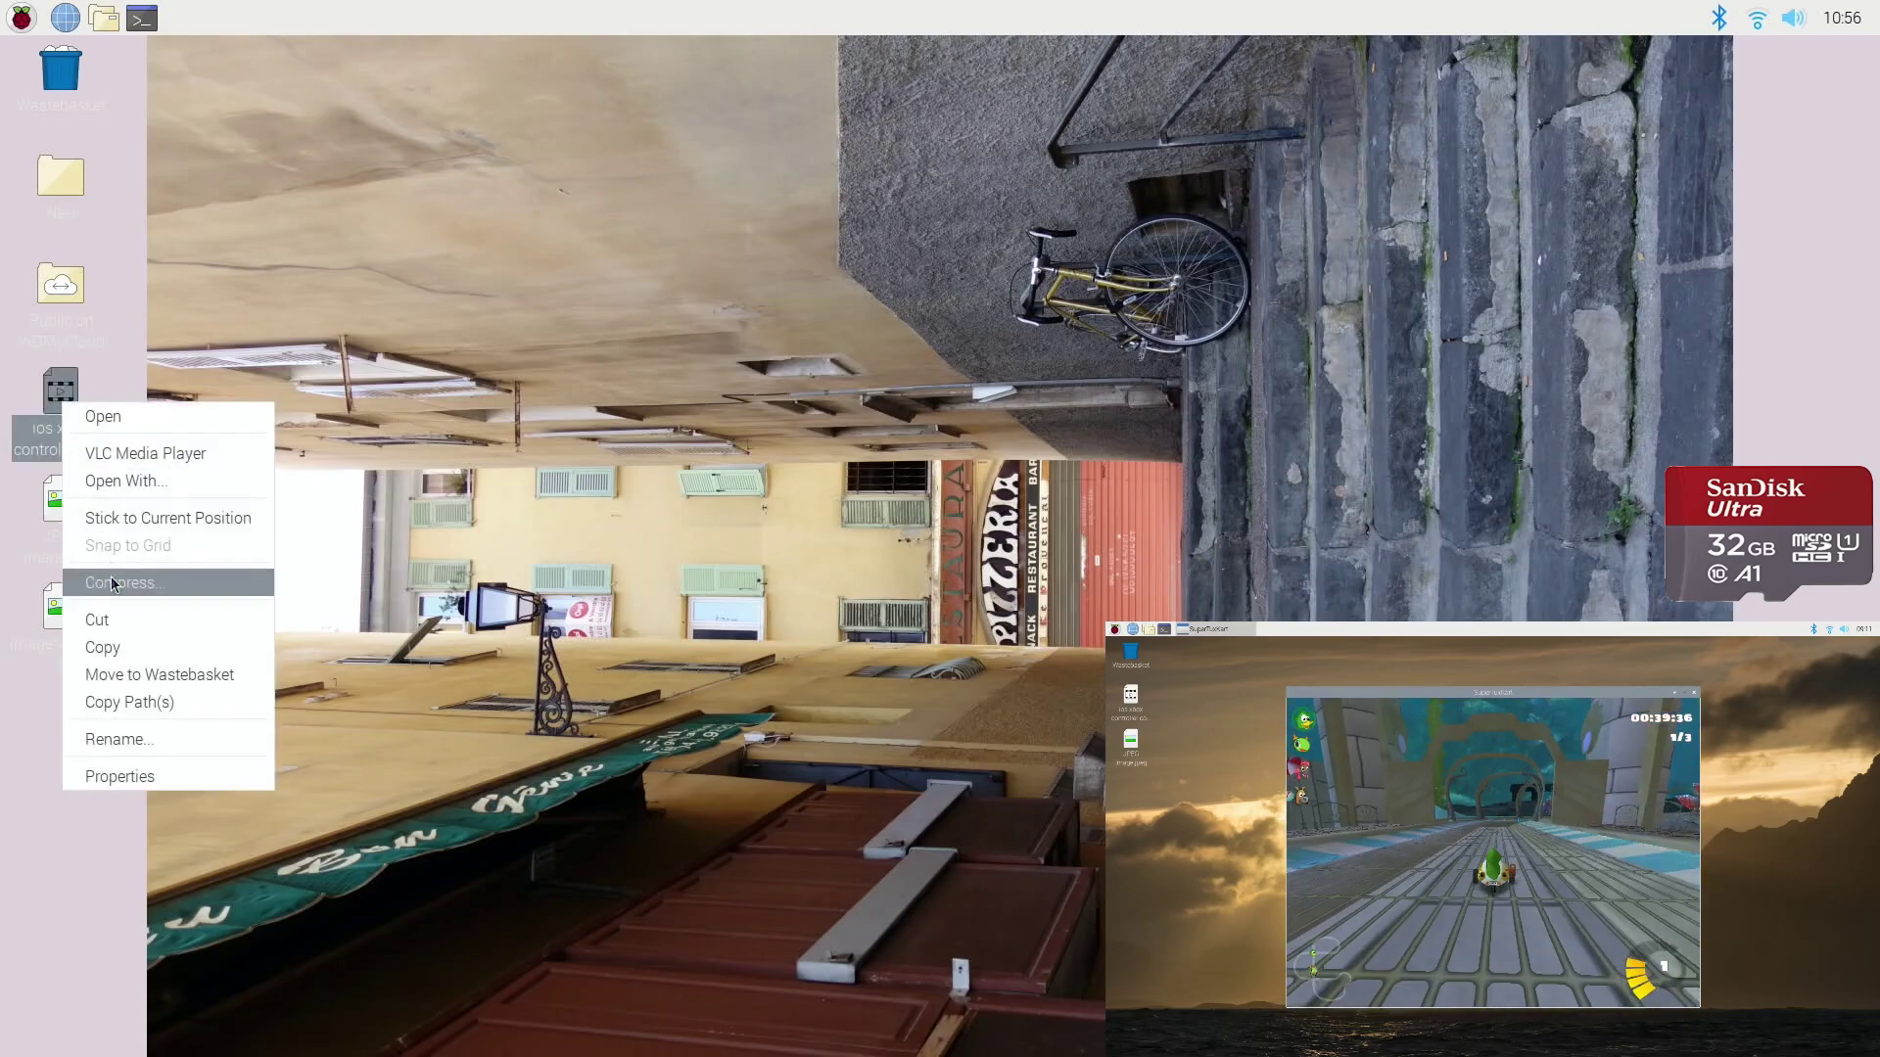
{"action": "left_click", "coordinate": [120, 647]}
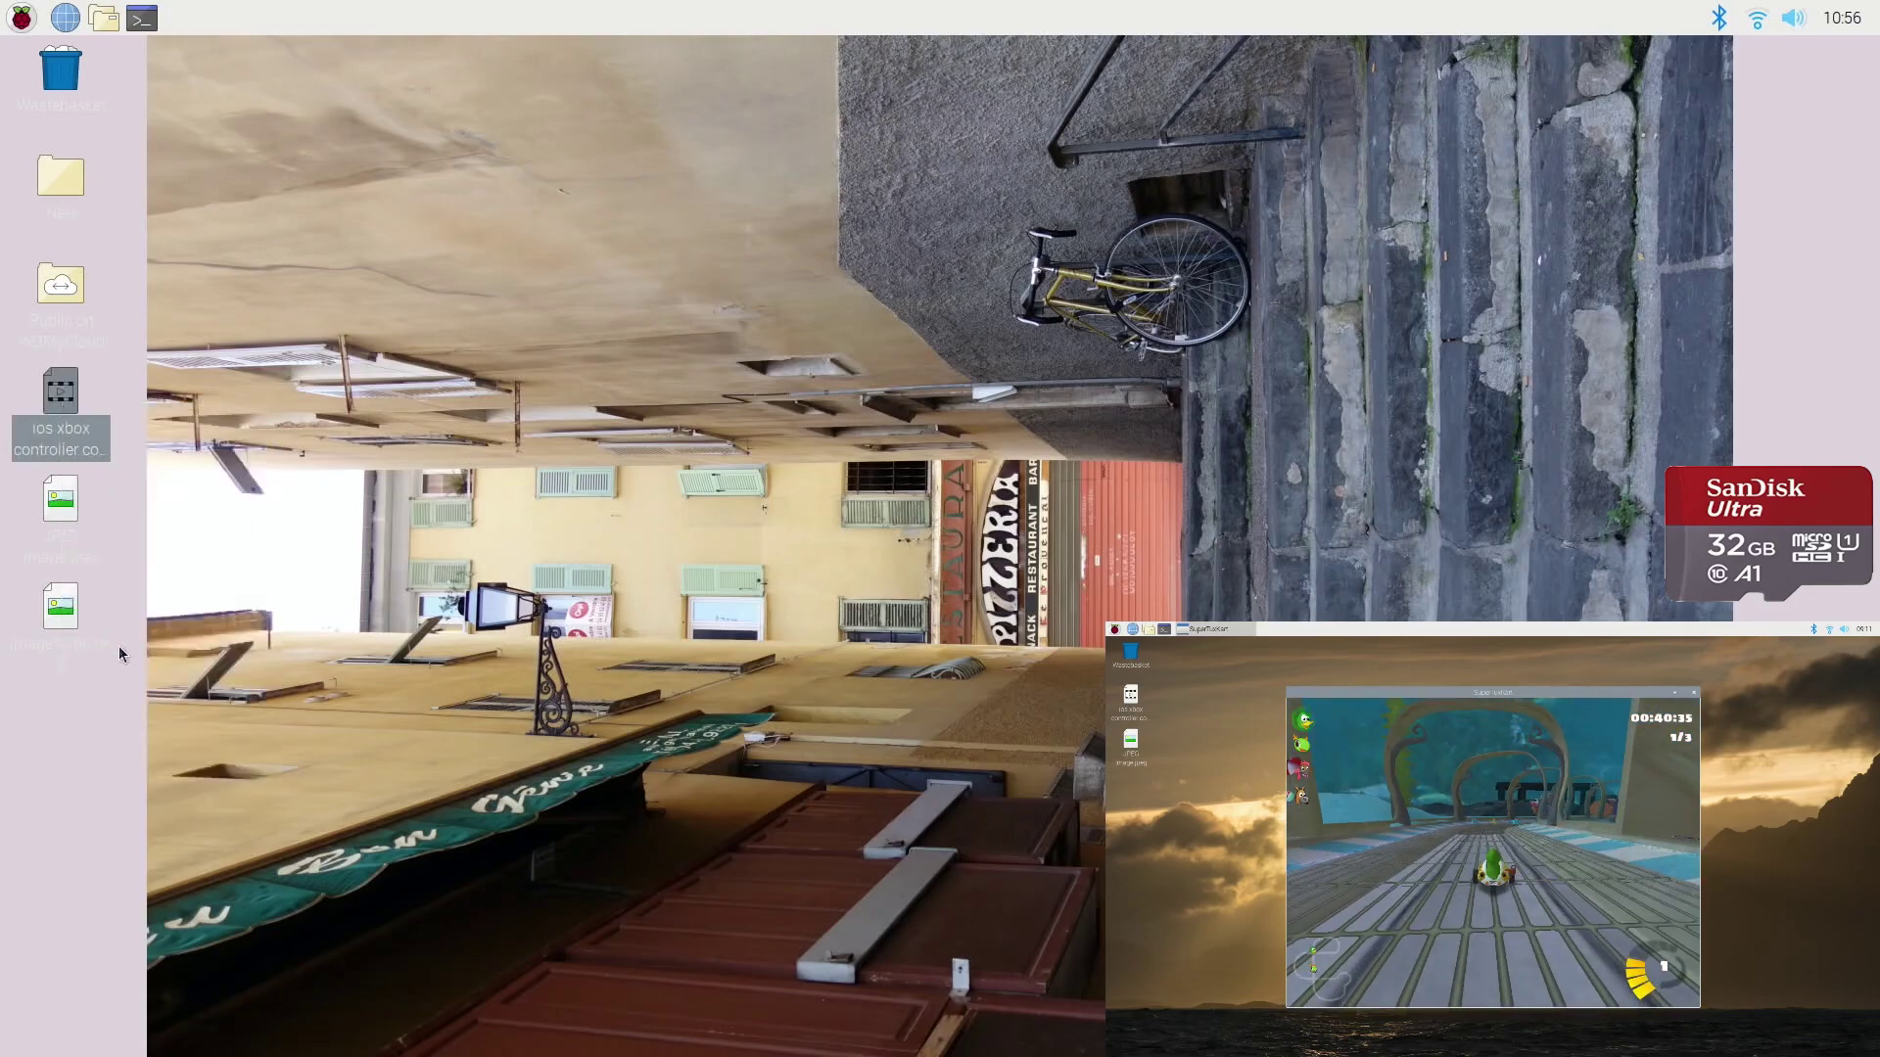
{"action": "right_click", "coordinate": [74, 188]}
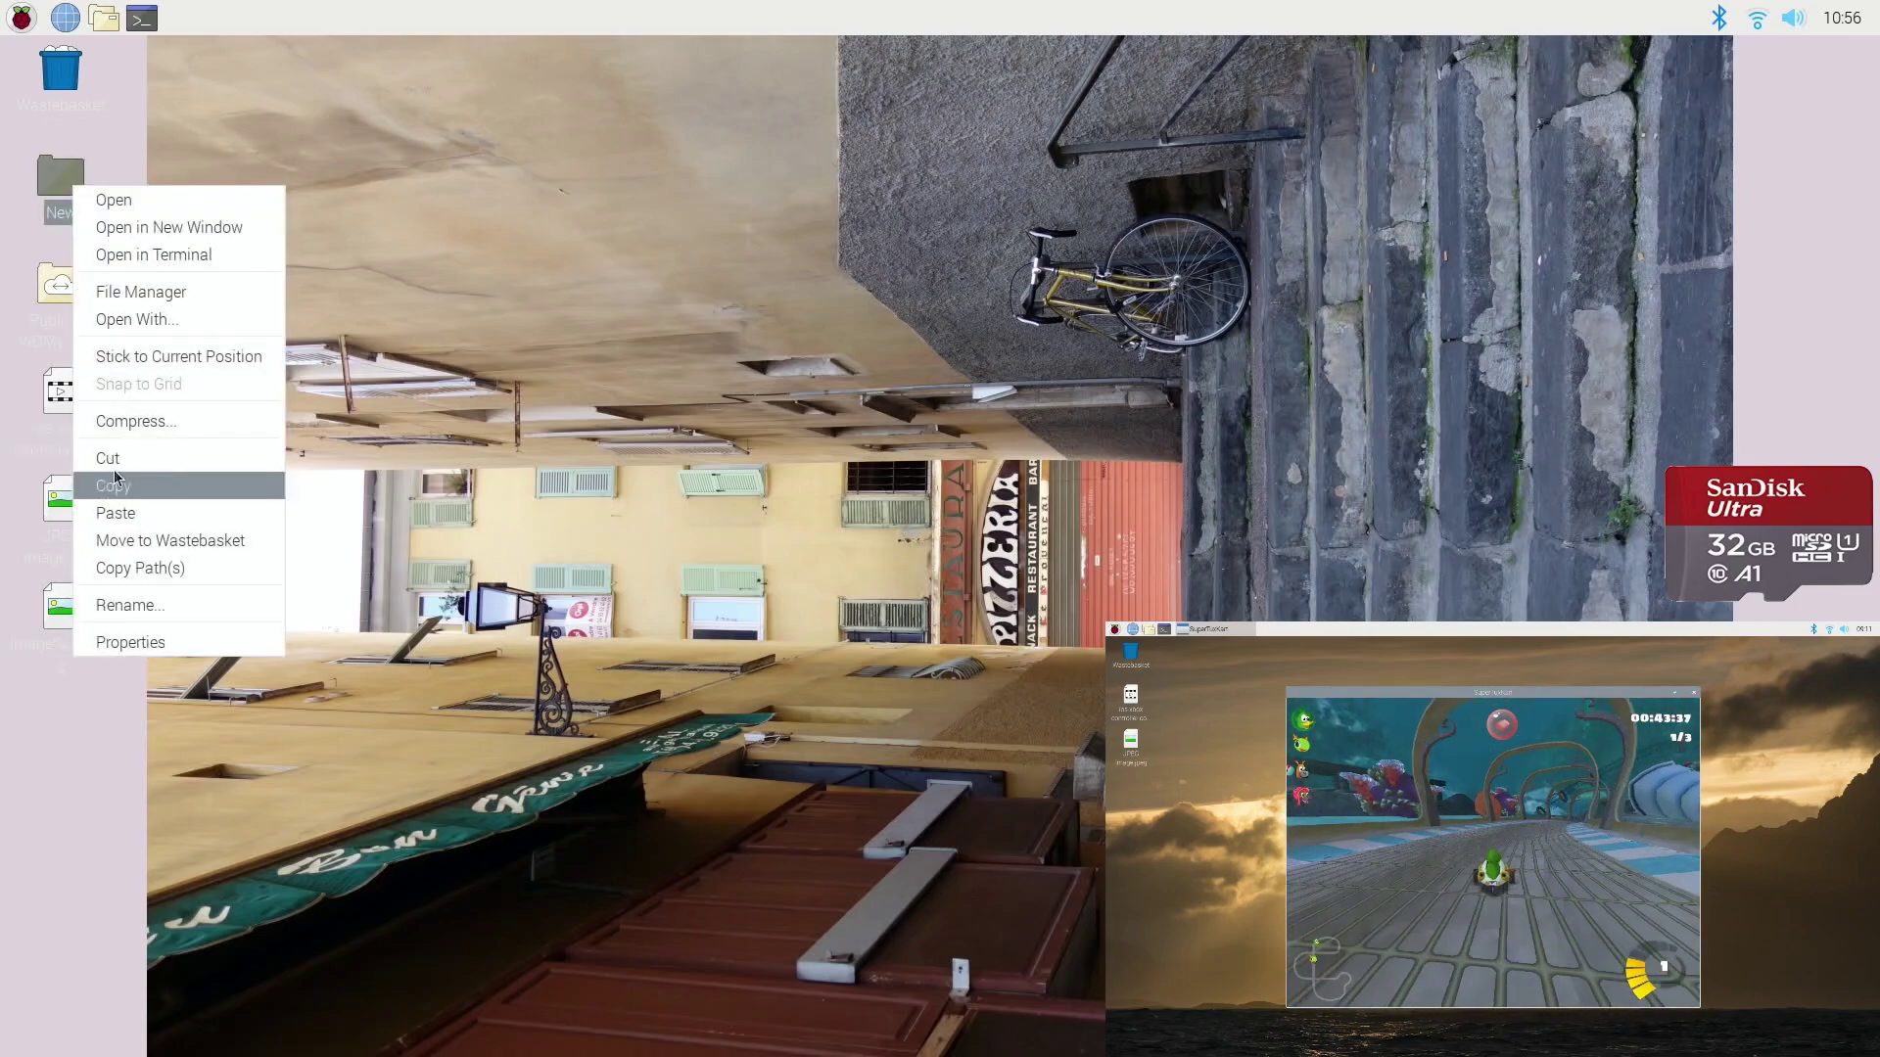
{"action": "left_click", "coordinate": [115, 512]}
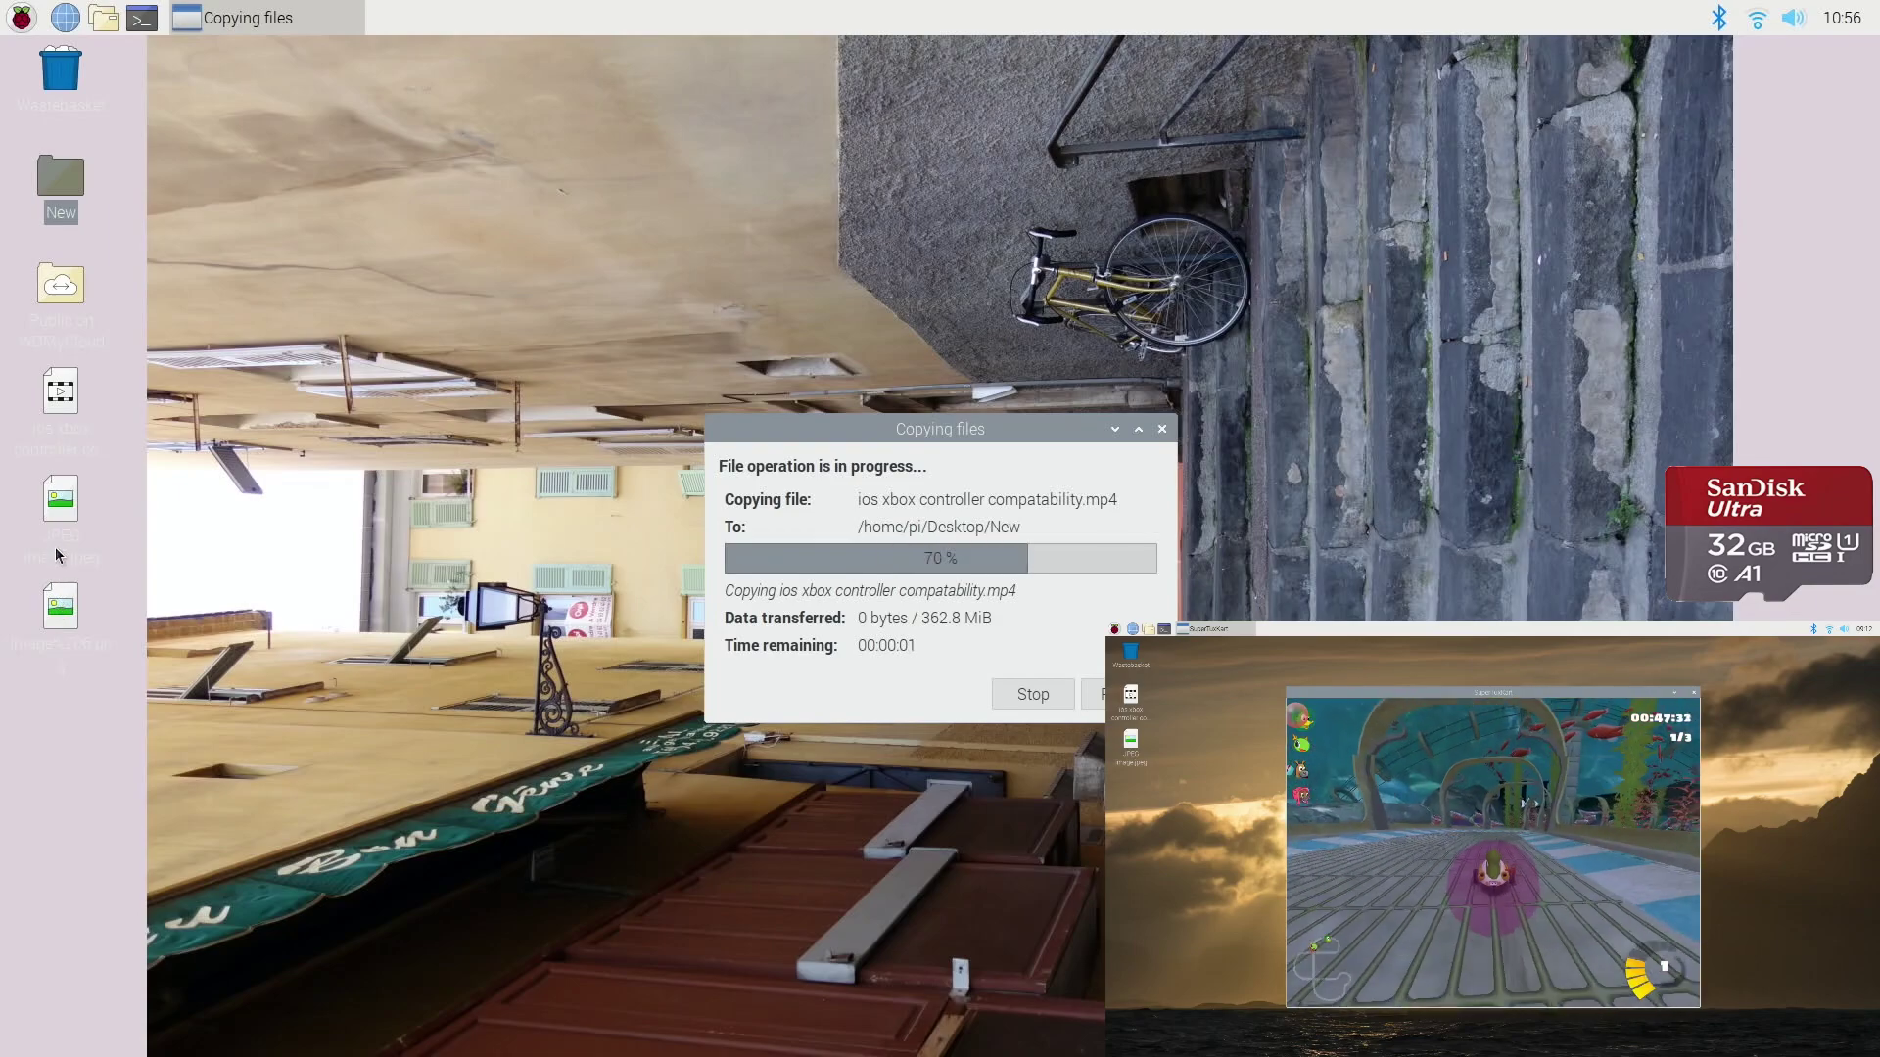
- Copy JPEG image.jpeg into the New folder, then close the folder window
{"action": "right_click", "coordinate": [61, 600]}
{"action": "key", "text": "Escape"}
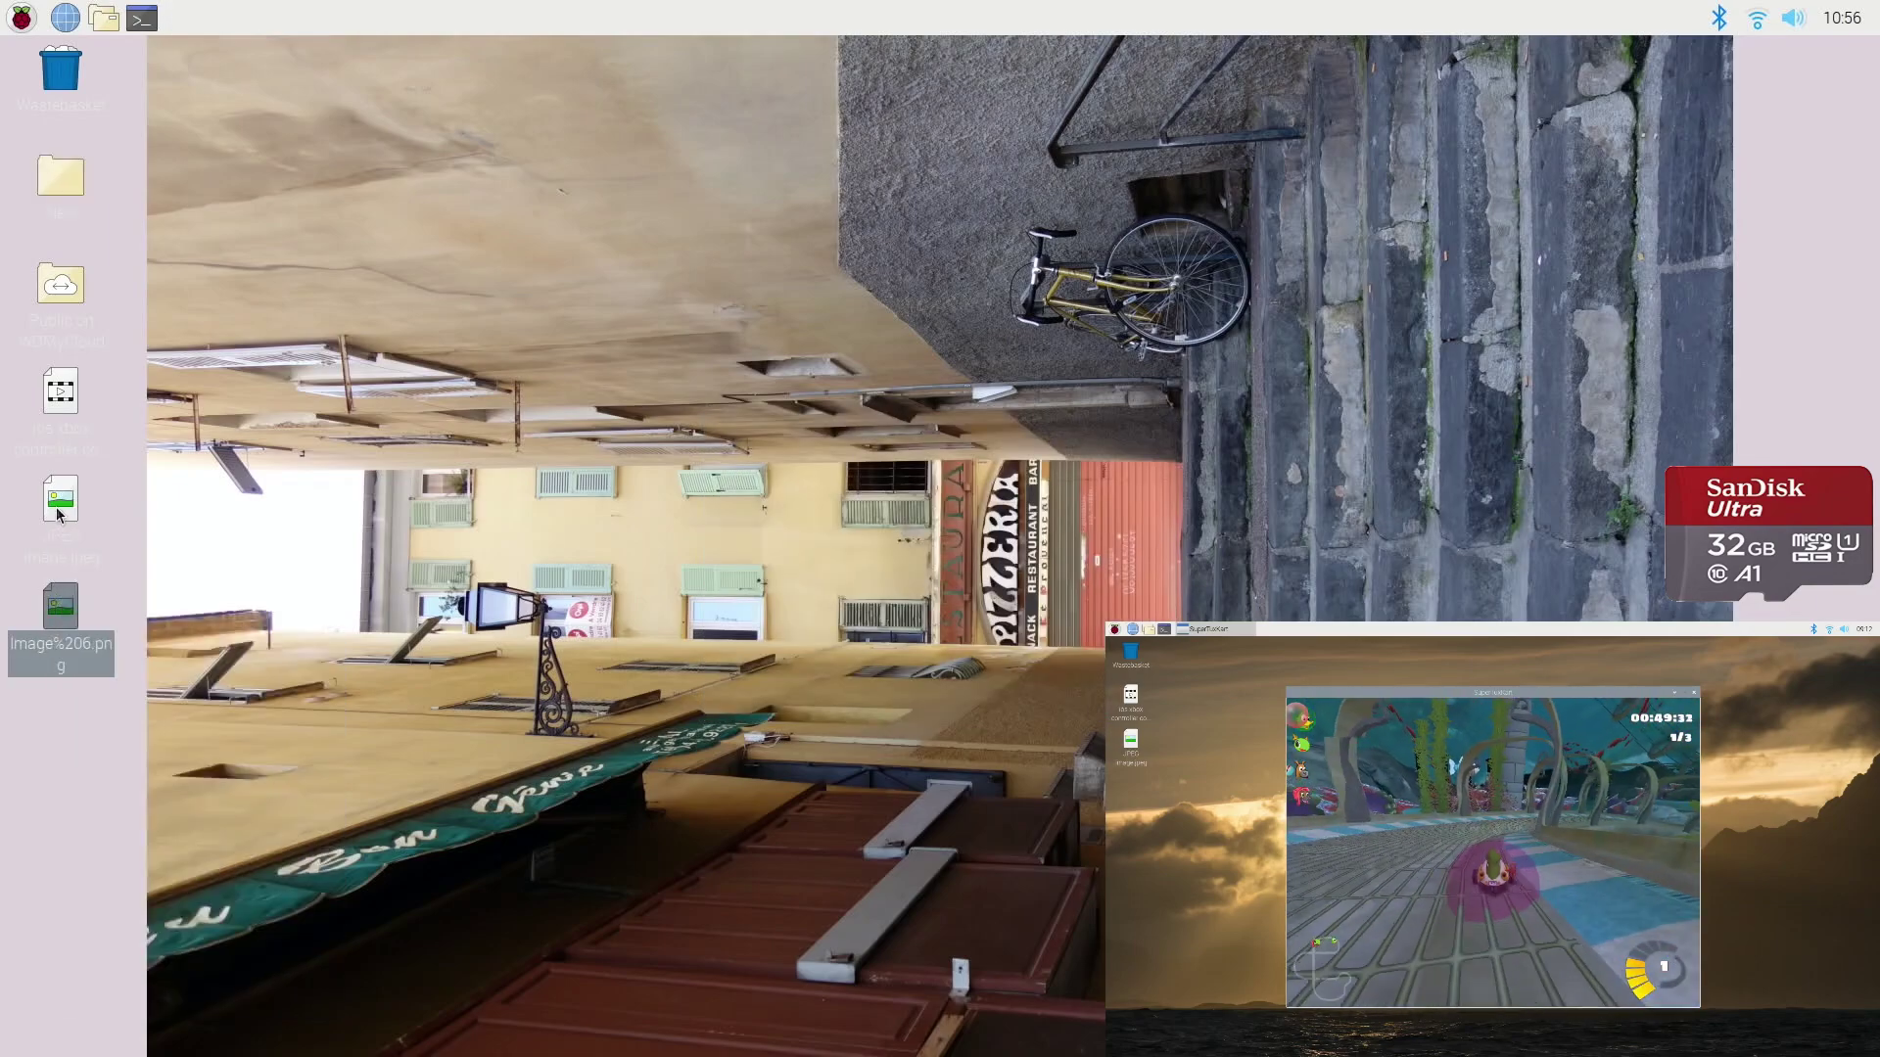
{"action": "right_click", "coordinate": [57, 514]}
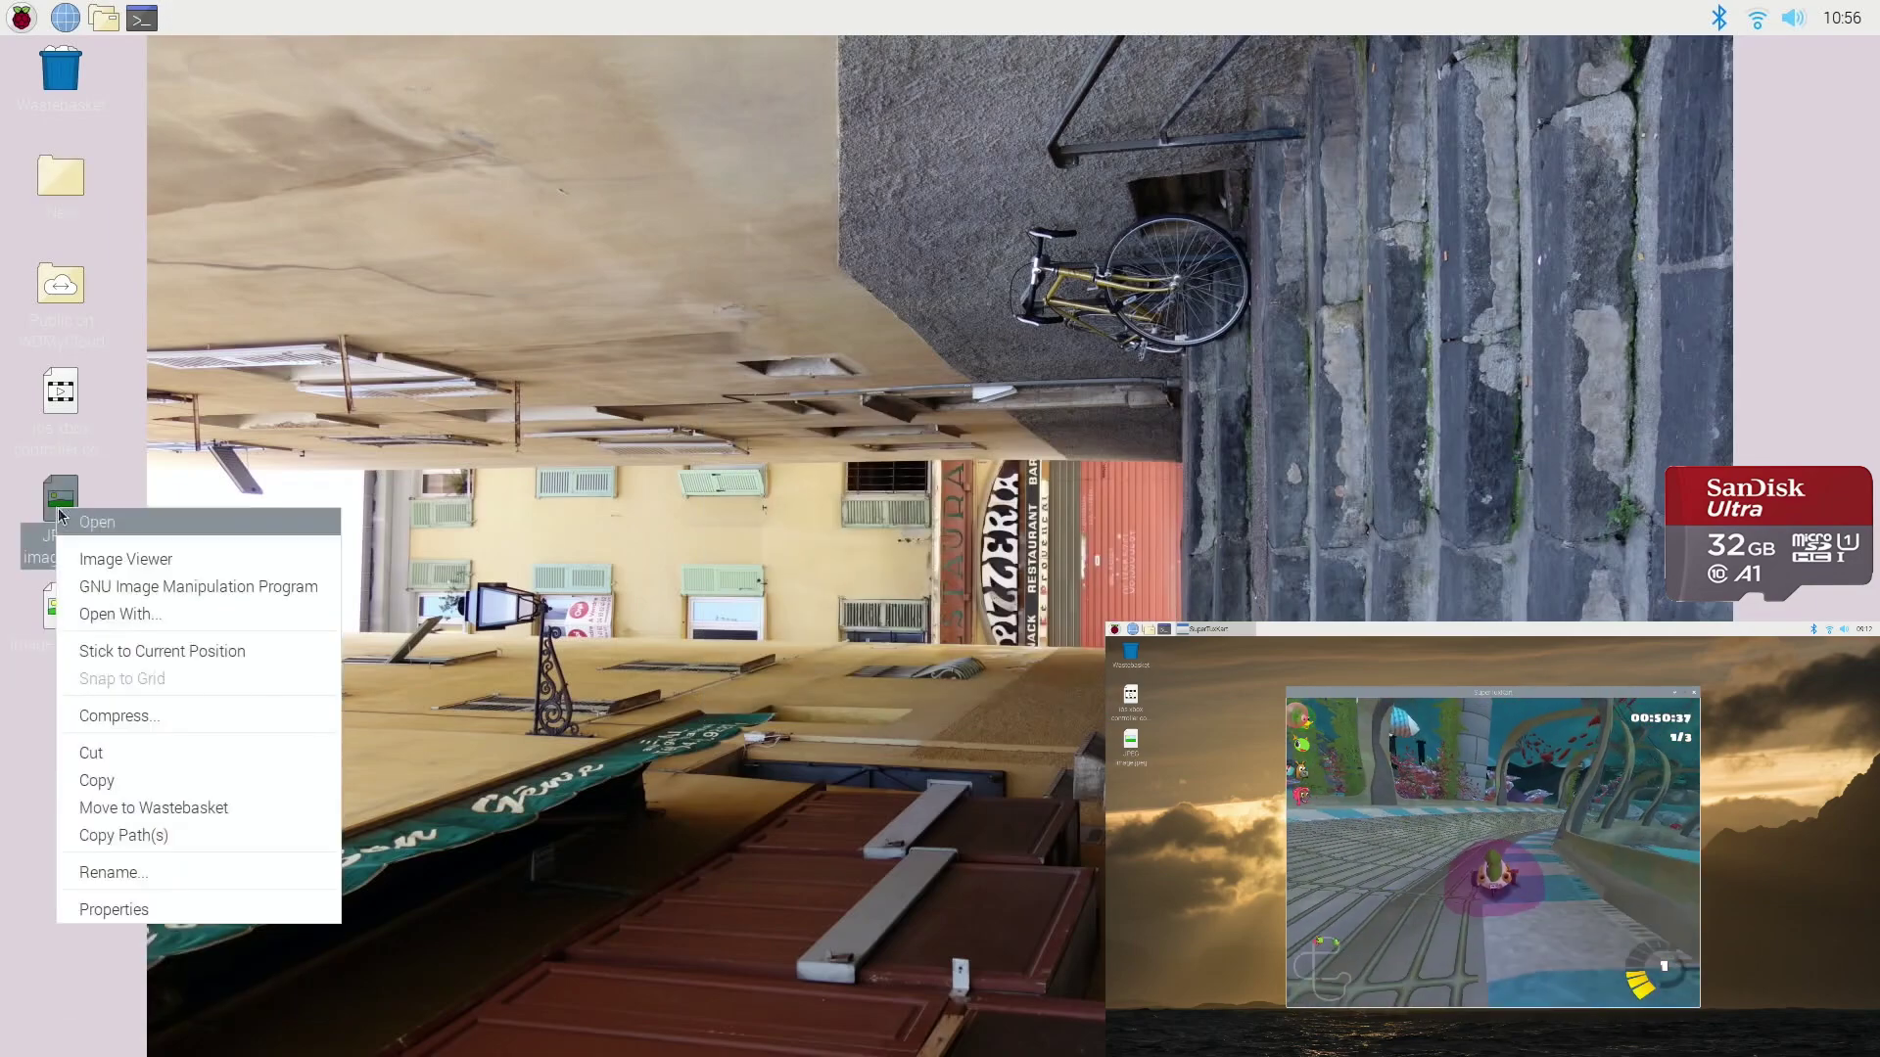
{"action": "left_click", "coordinate": [119, 773]}
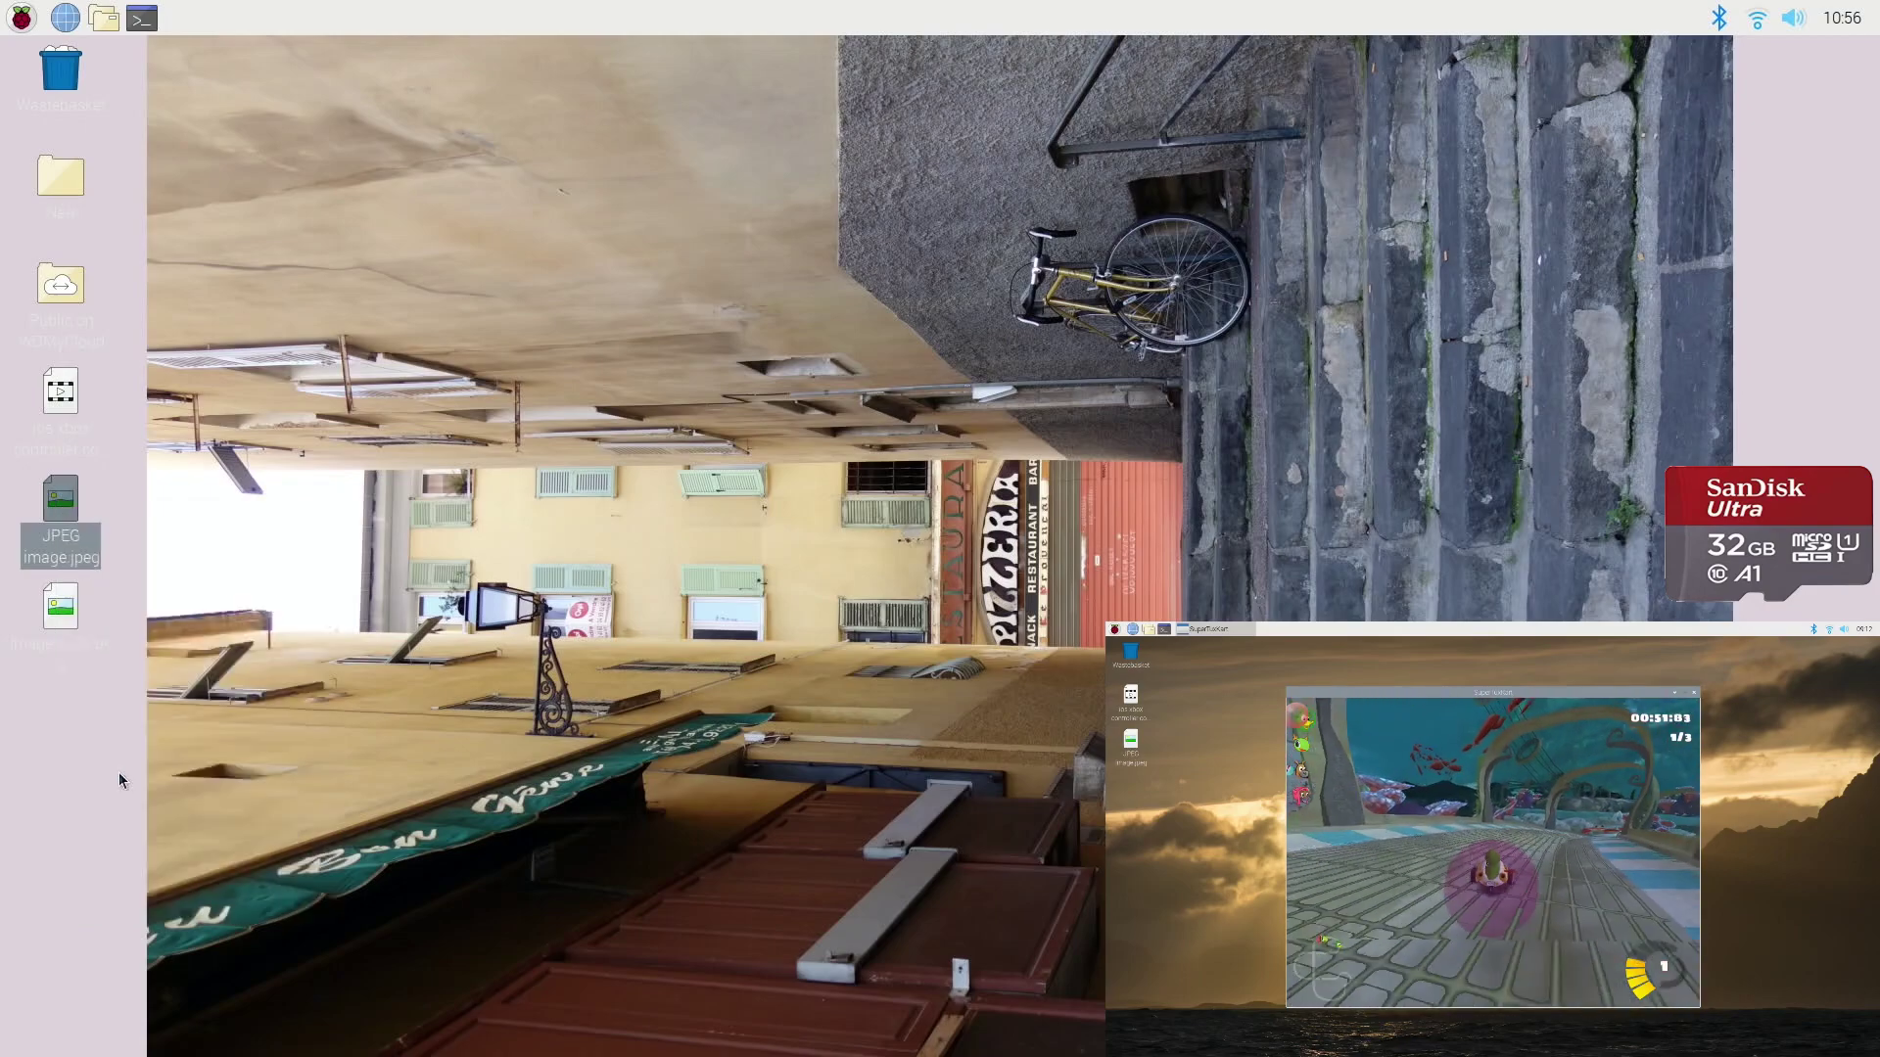
{"action": "double_click", "coordinate": [76, 196]}
{"action": "right_click", "coordinate": [884, 490]}
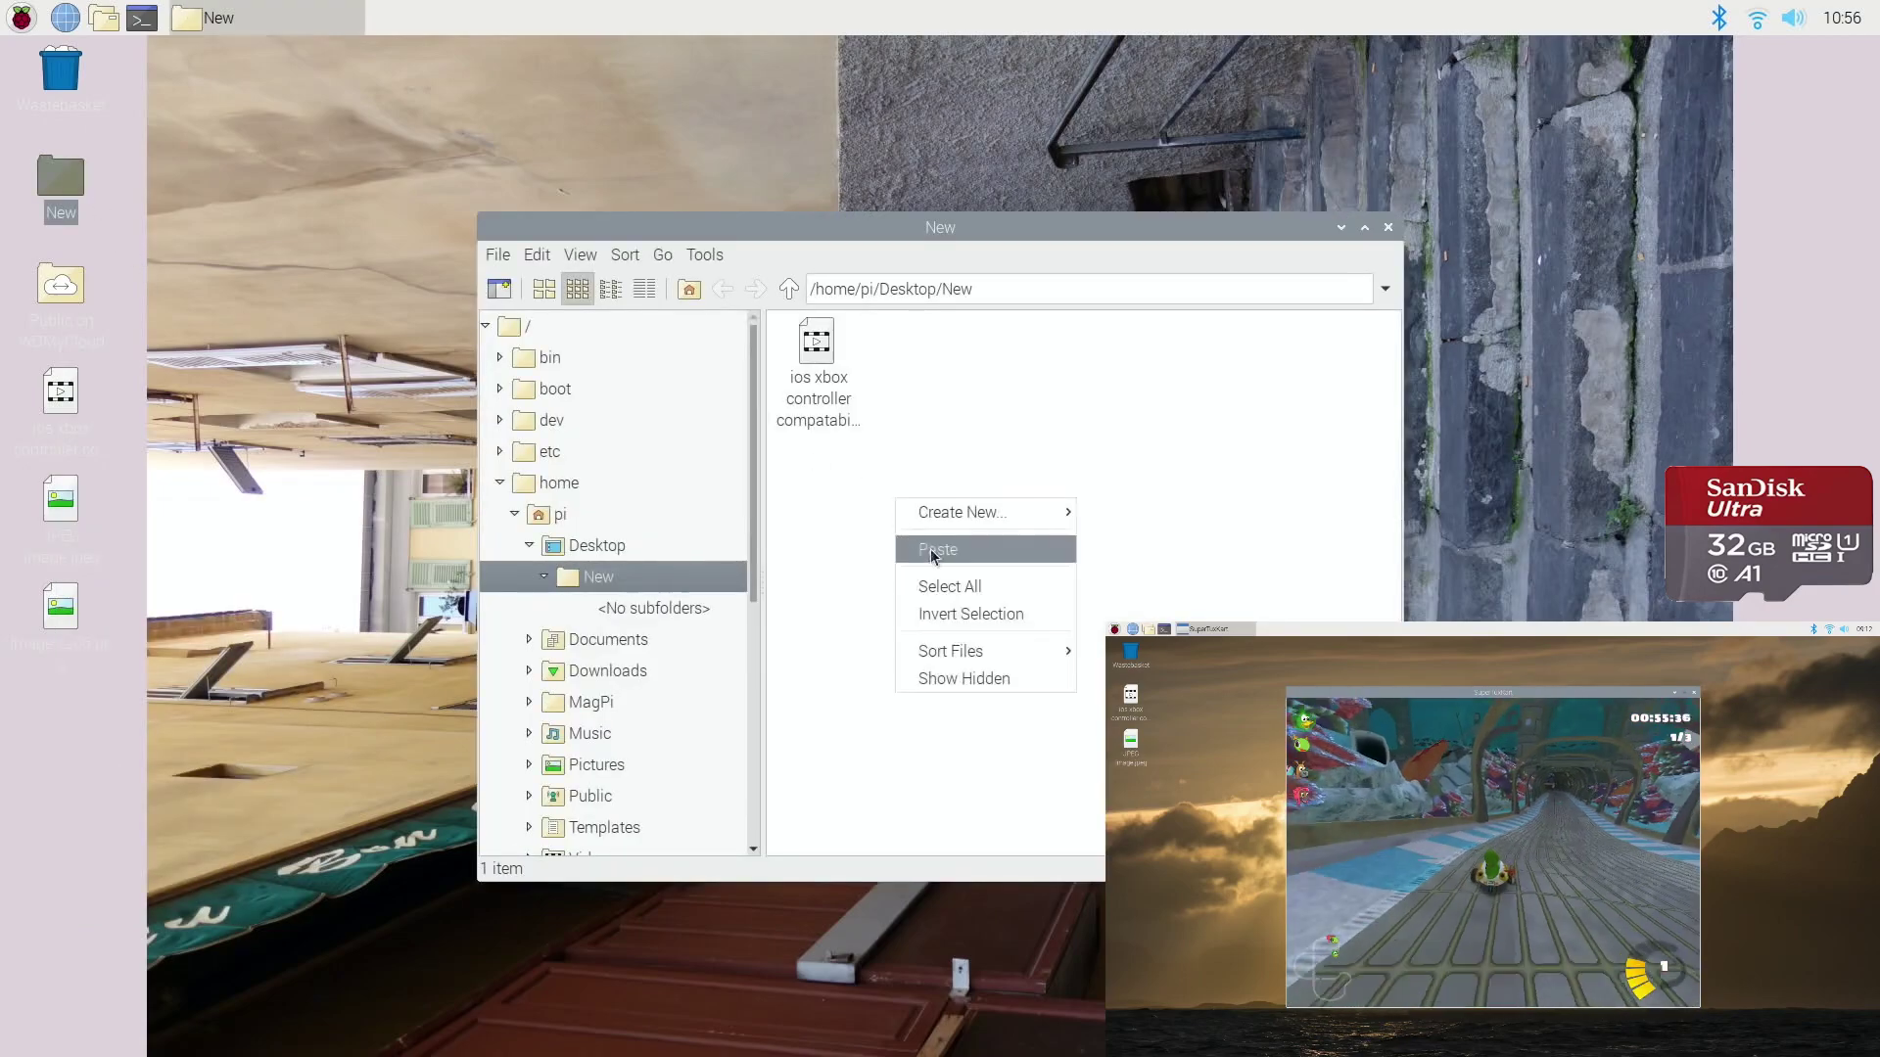
{"action": "left_click", "coordinate": [932, 550]}
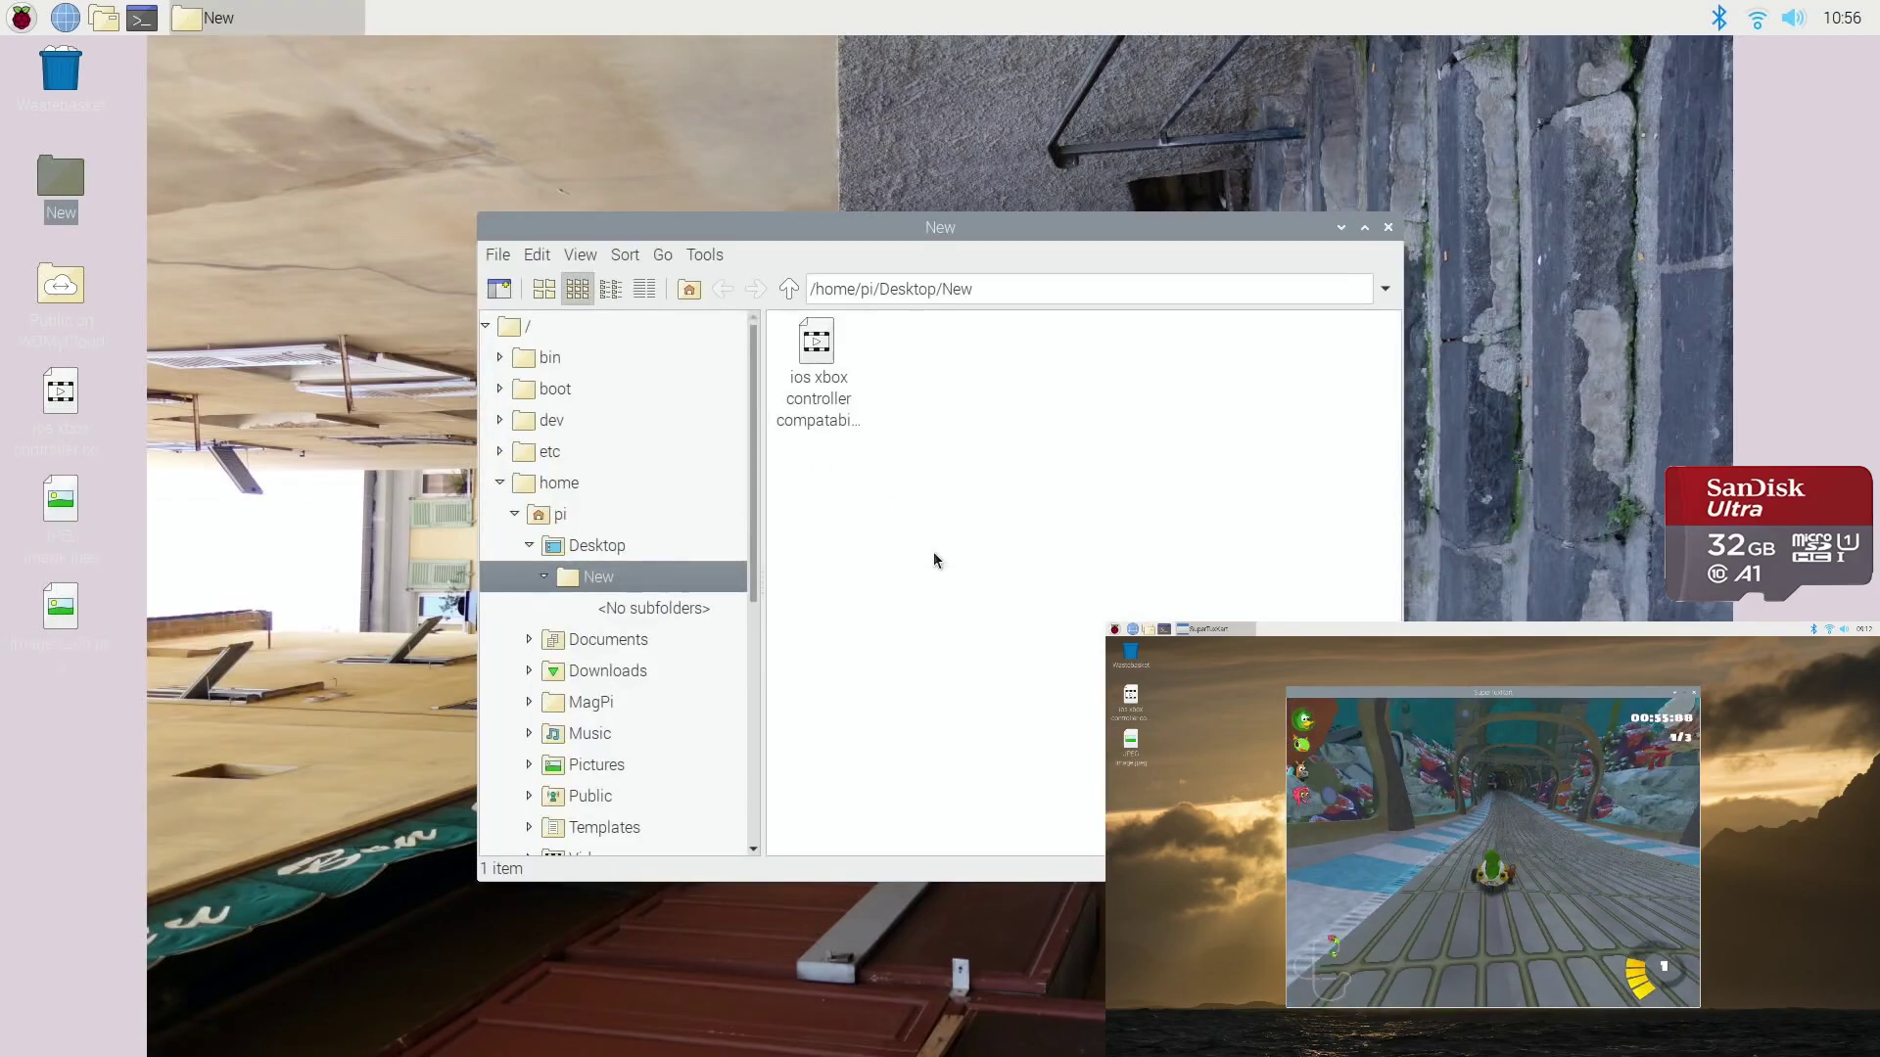
{"action": "left_click", "coordinate": [1385, 231]}
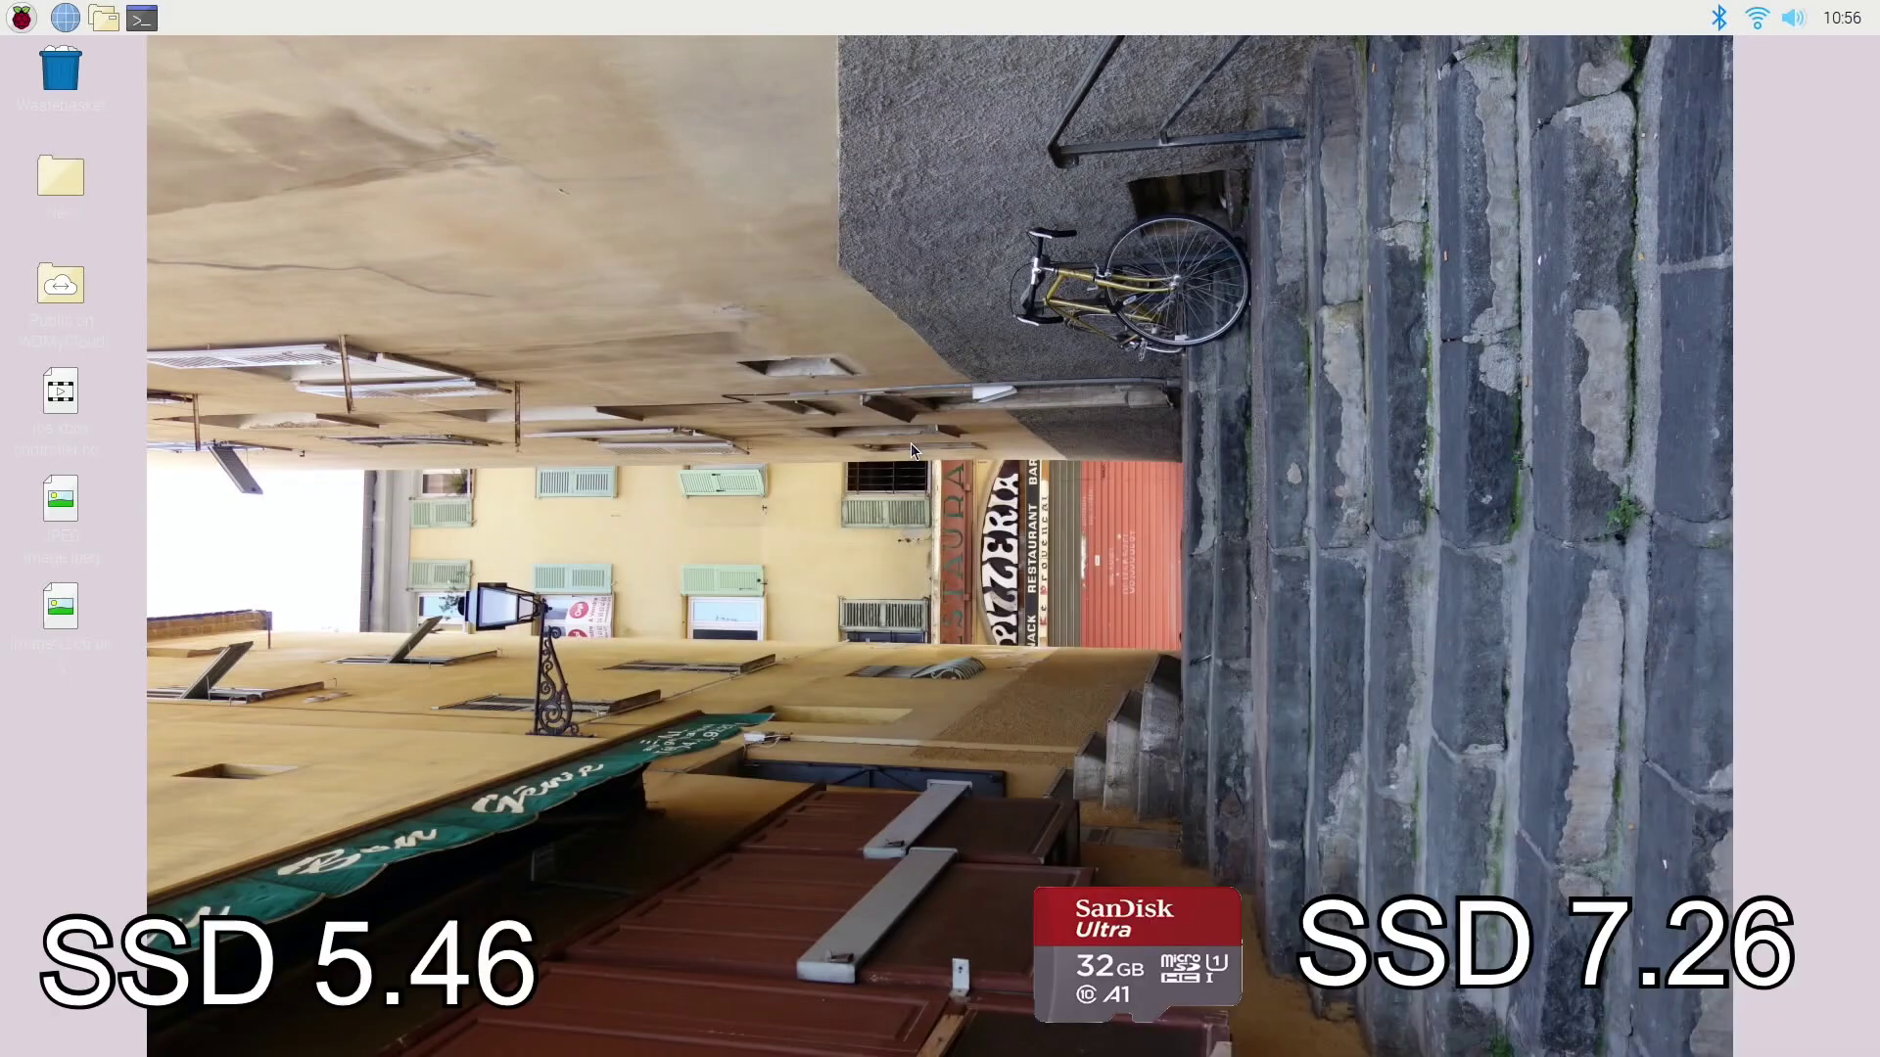
- Launch Chromium, search for bbc and open the BBC homepage
{"action": "left_click", "coordinate": [60, 17]}
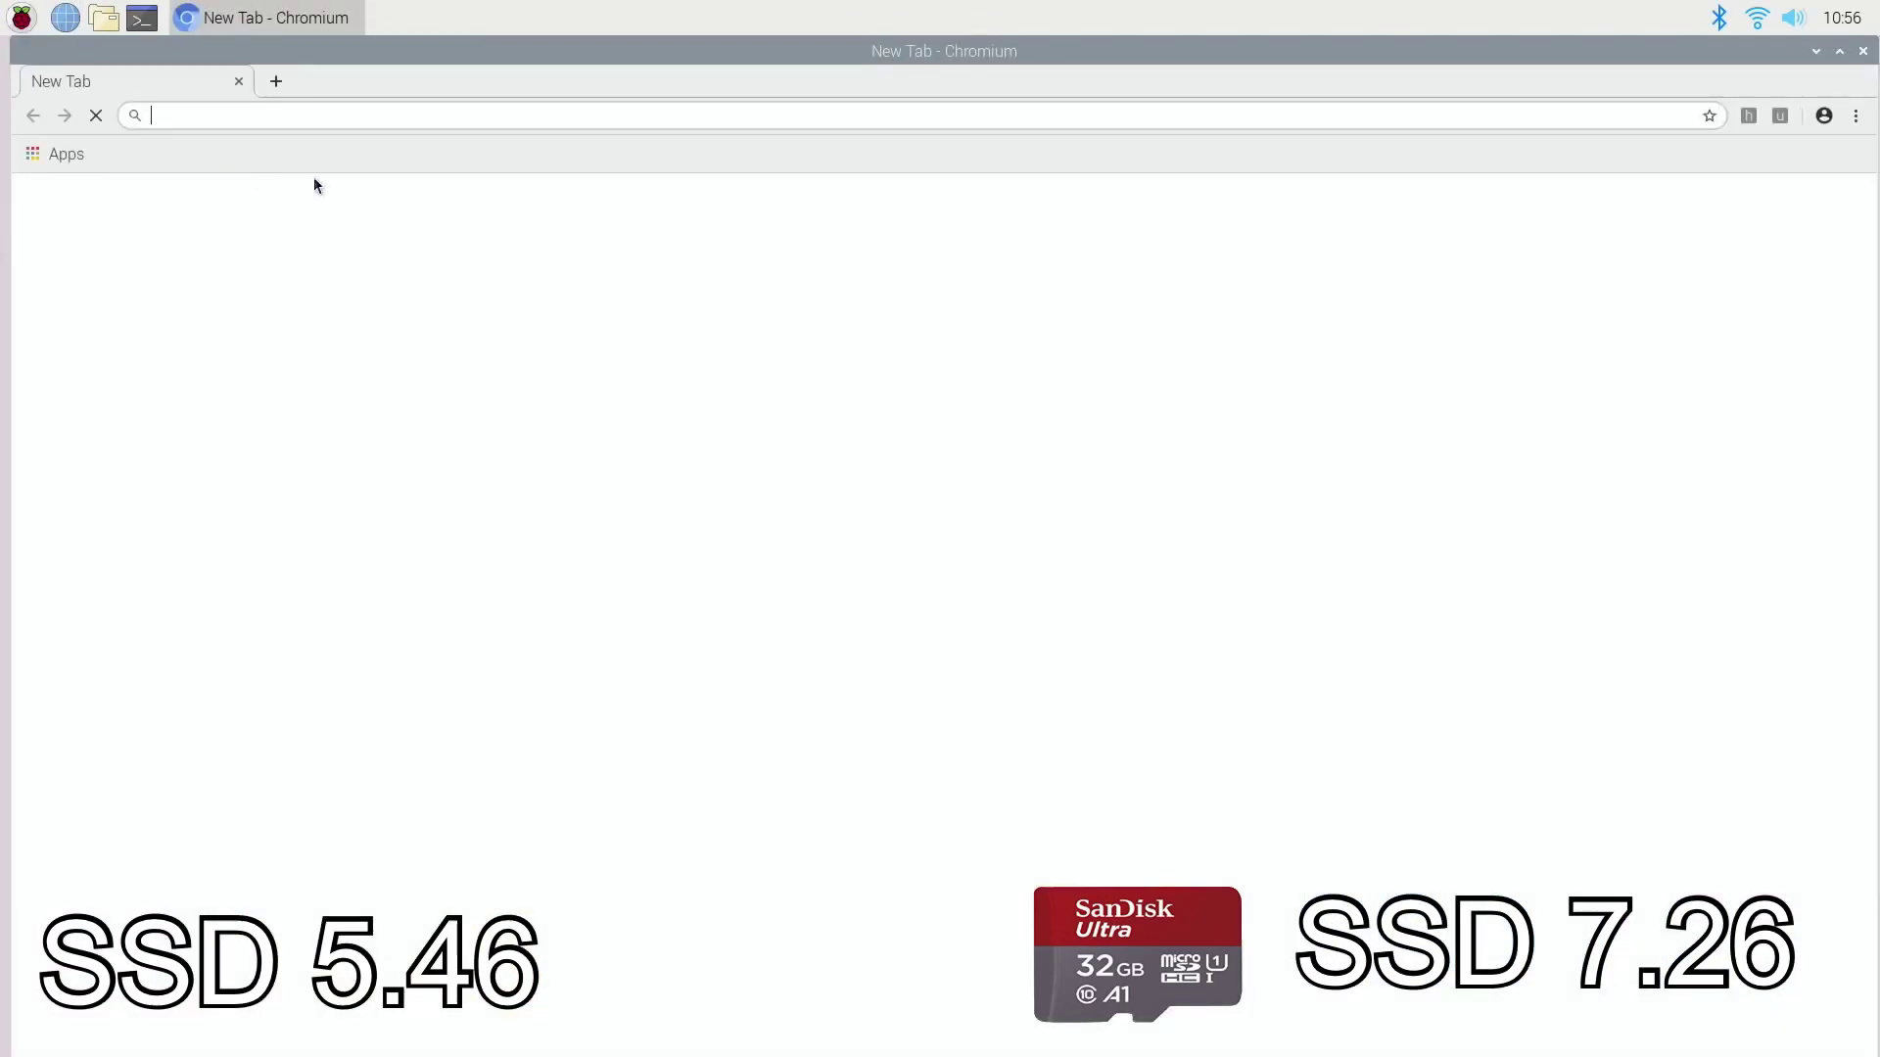
{"action": "type", "text": "bbc"}
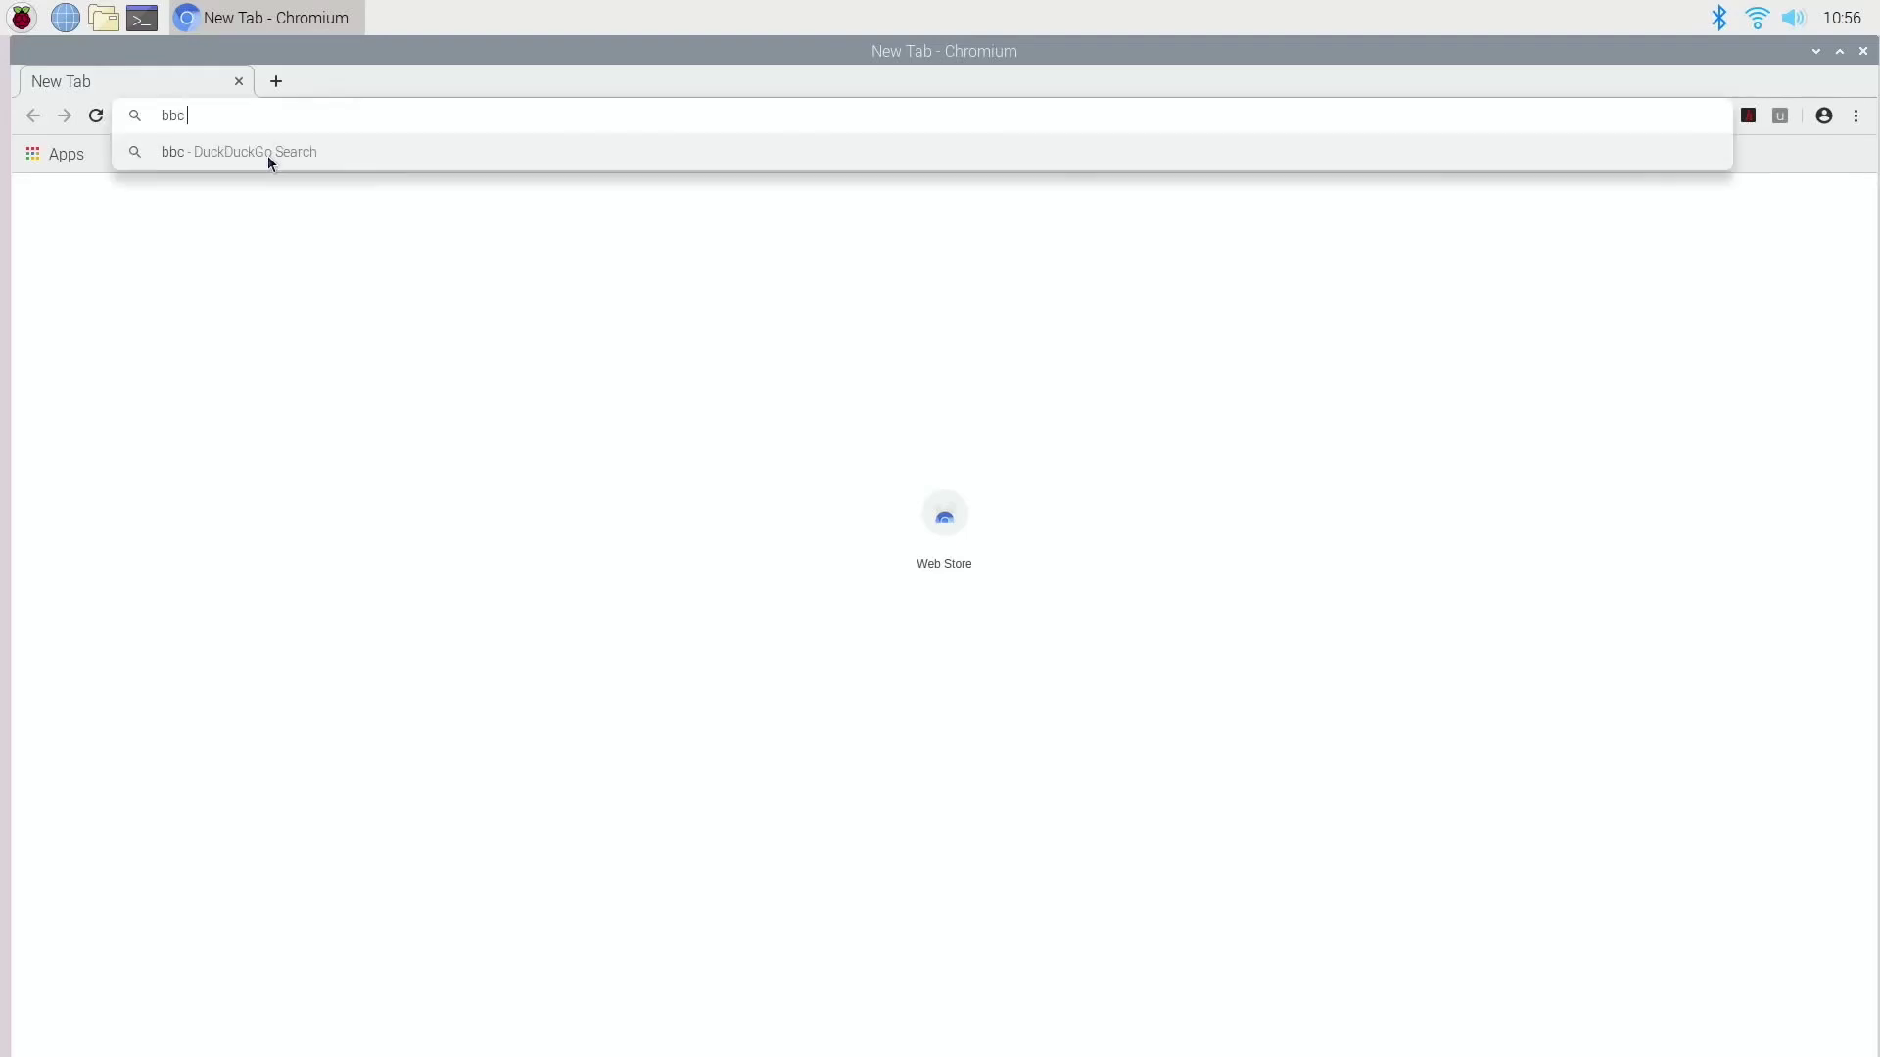
{"action": "key", "text": "Return"}
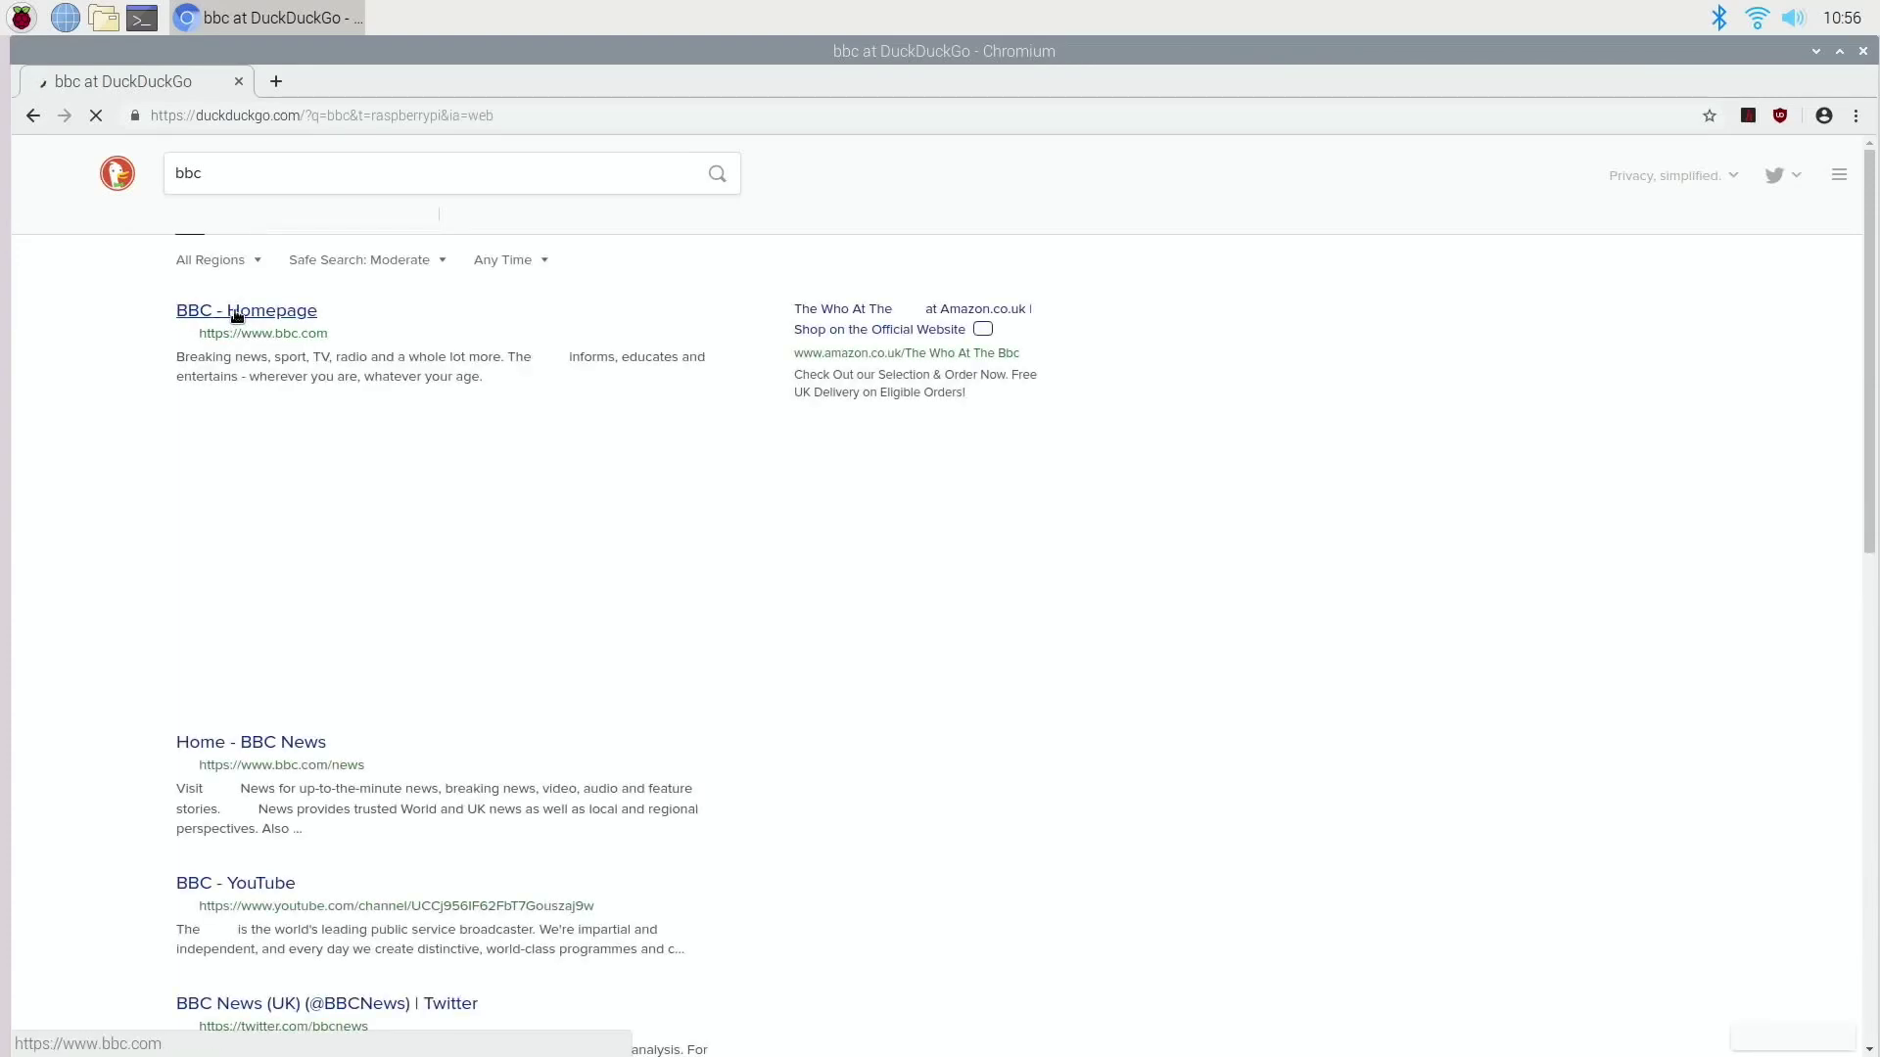
{"action": "left_click", "coordinate": [292, 316]}
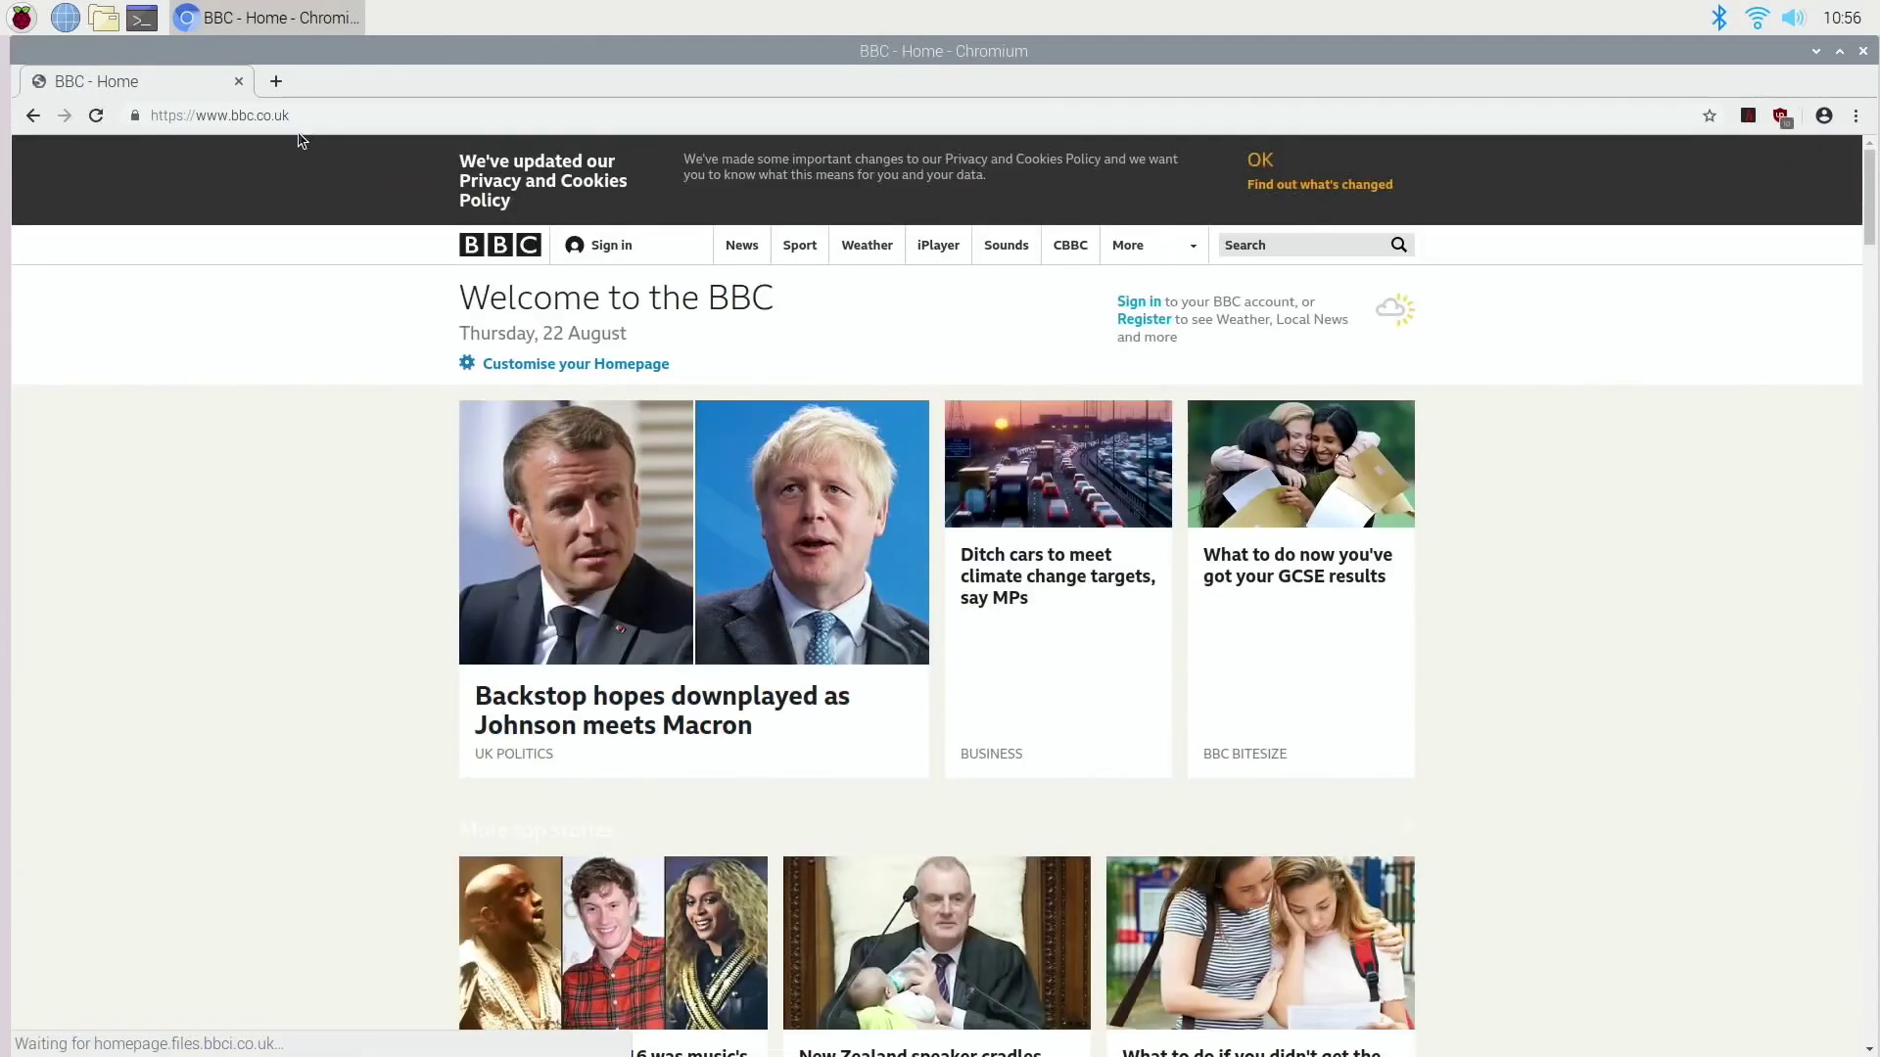
- Enter 'hot uk deals' in the address bar and browse the hotukdeals site
{"action": "left_click", "coordinate": [295, 117]}
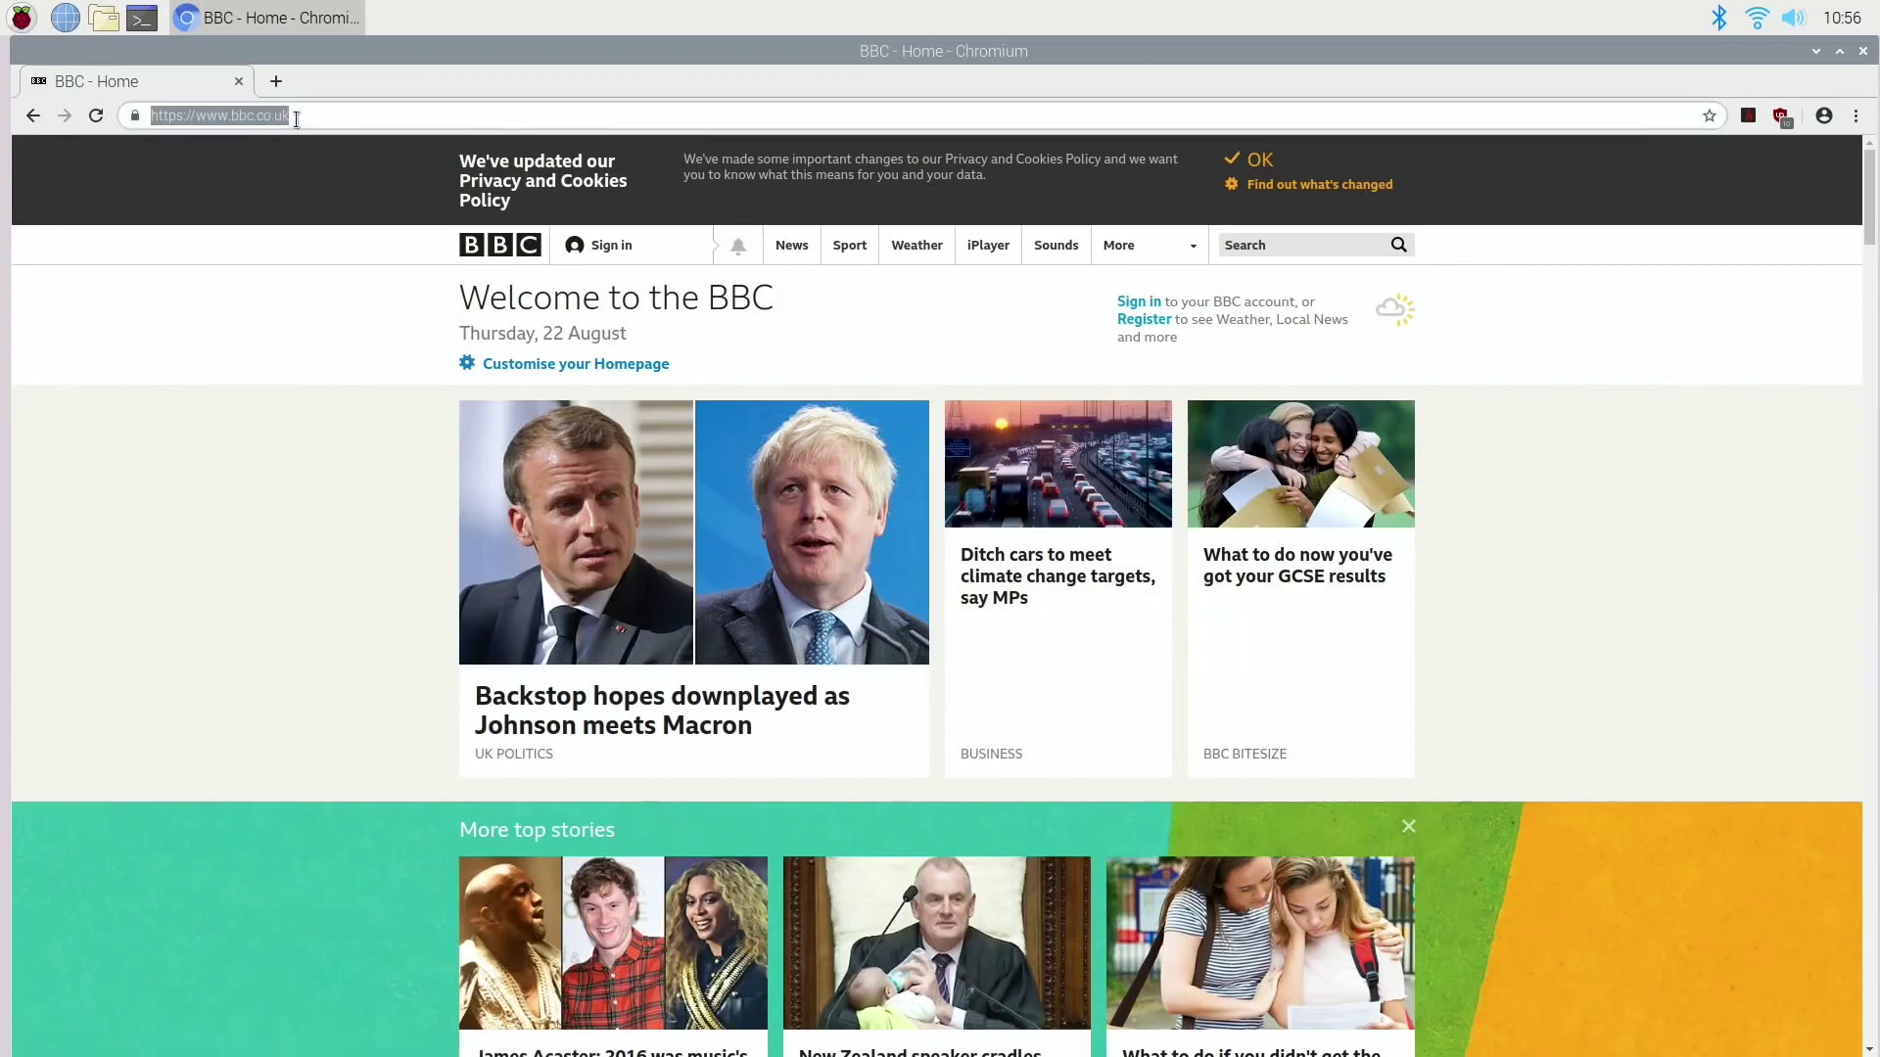
{"action": "type", "text": "hot"}
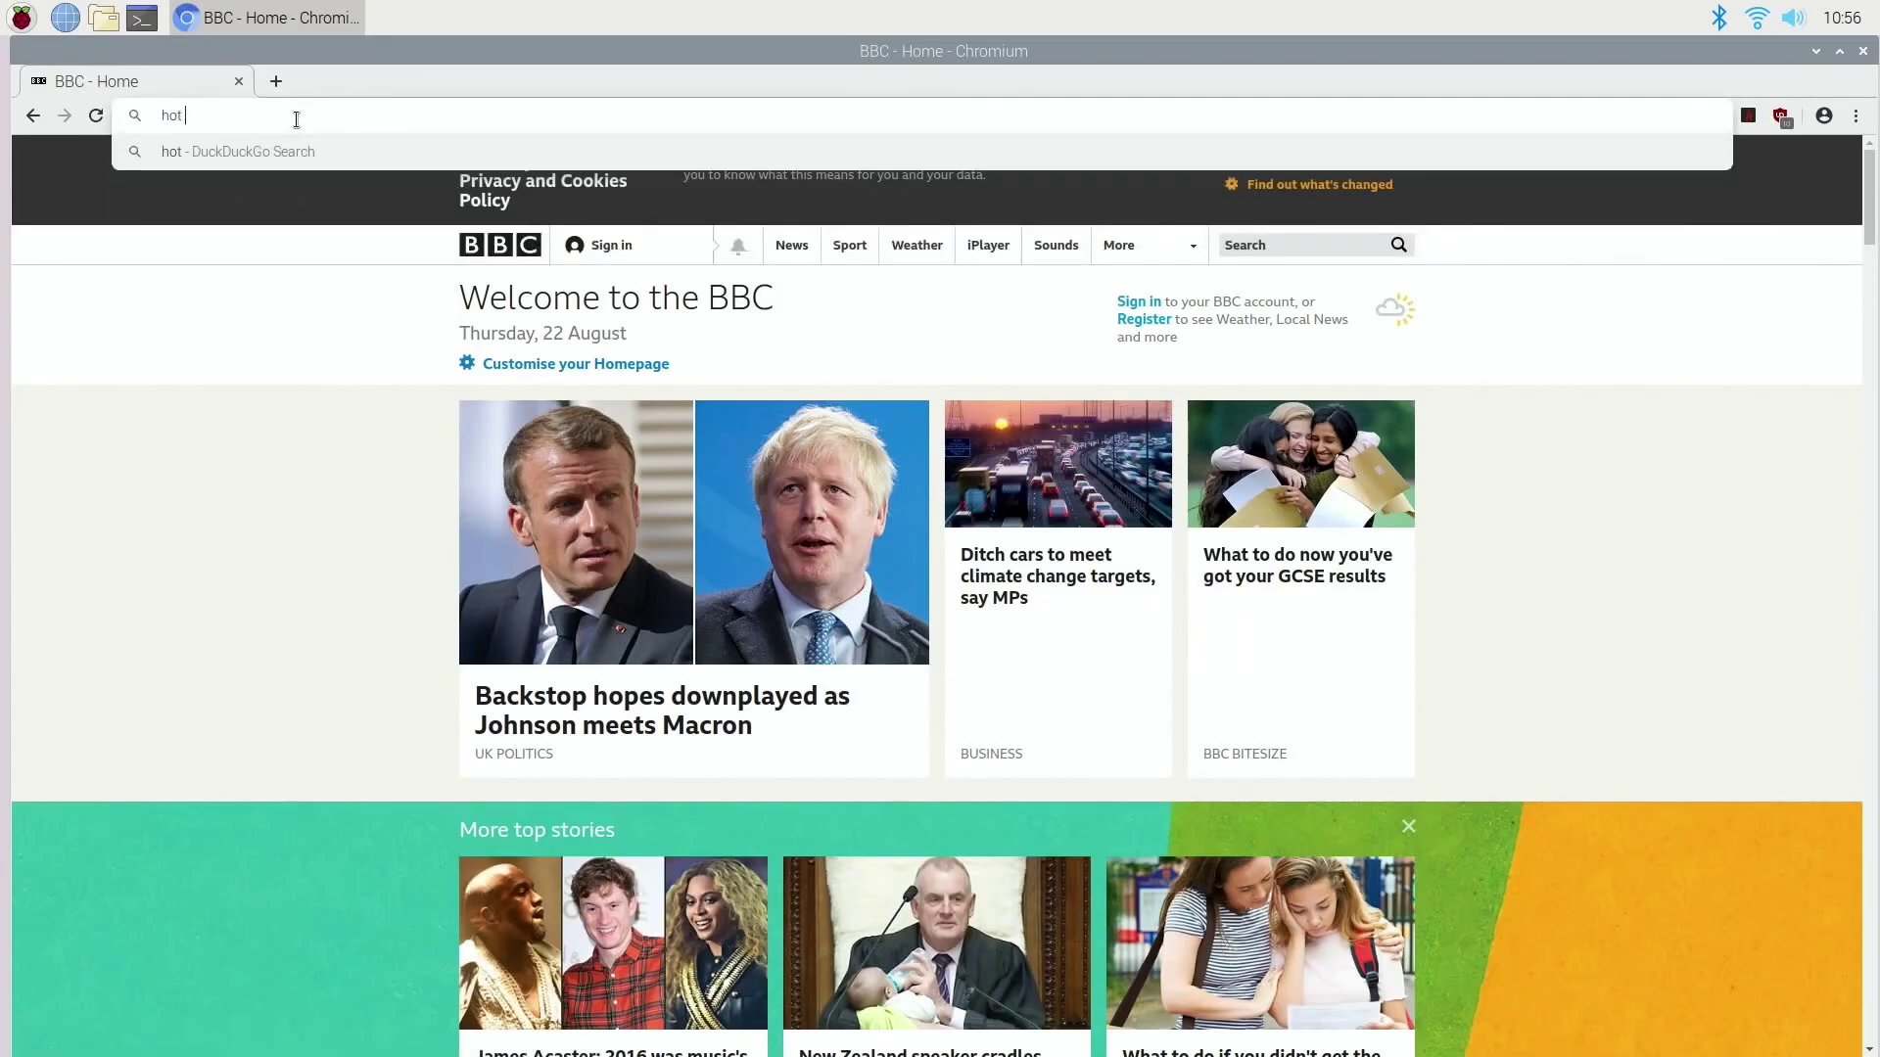
{"action": "type", "text": " uk deals"}
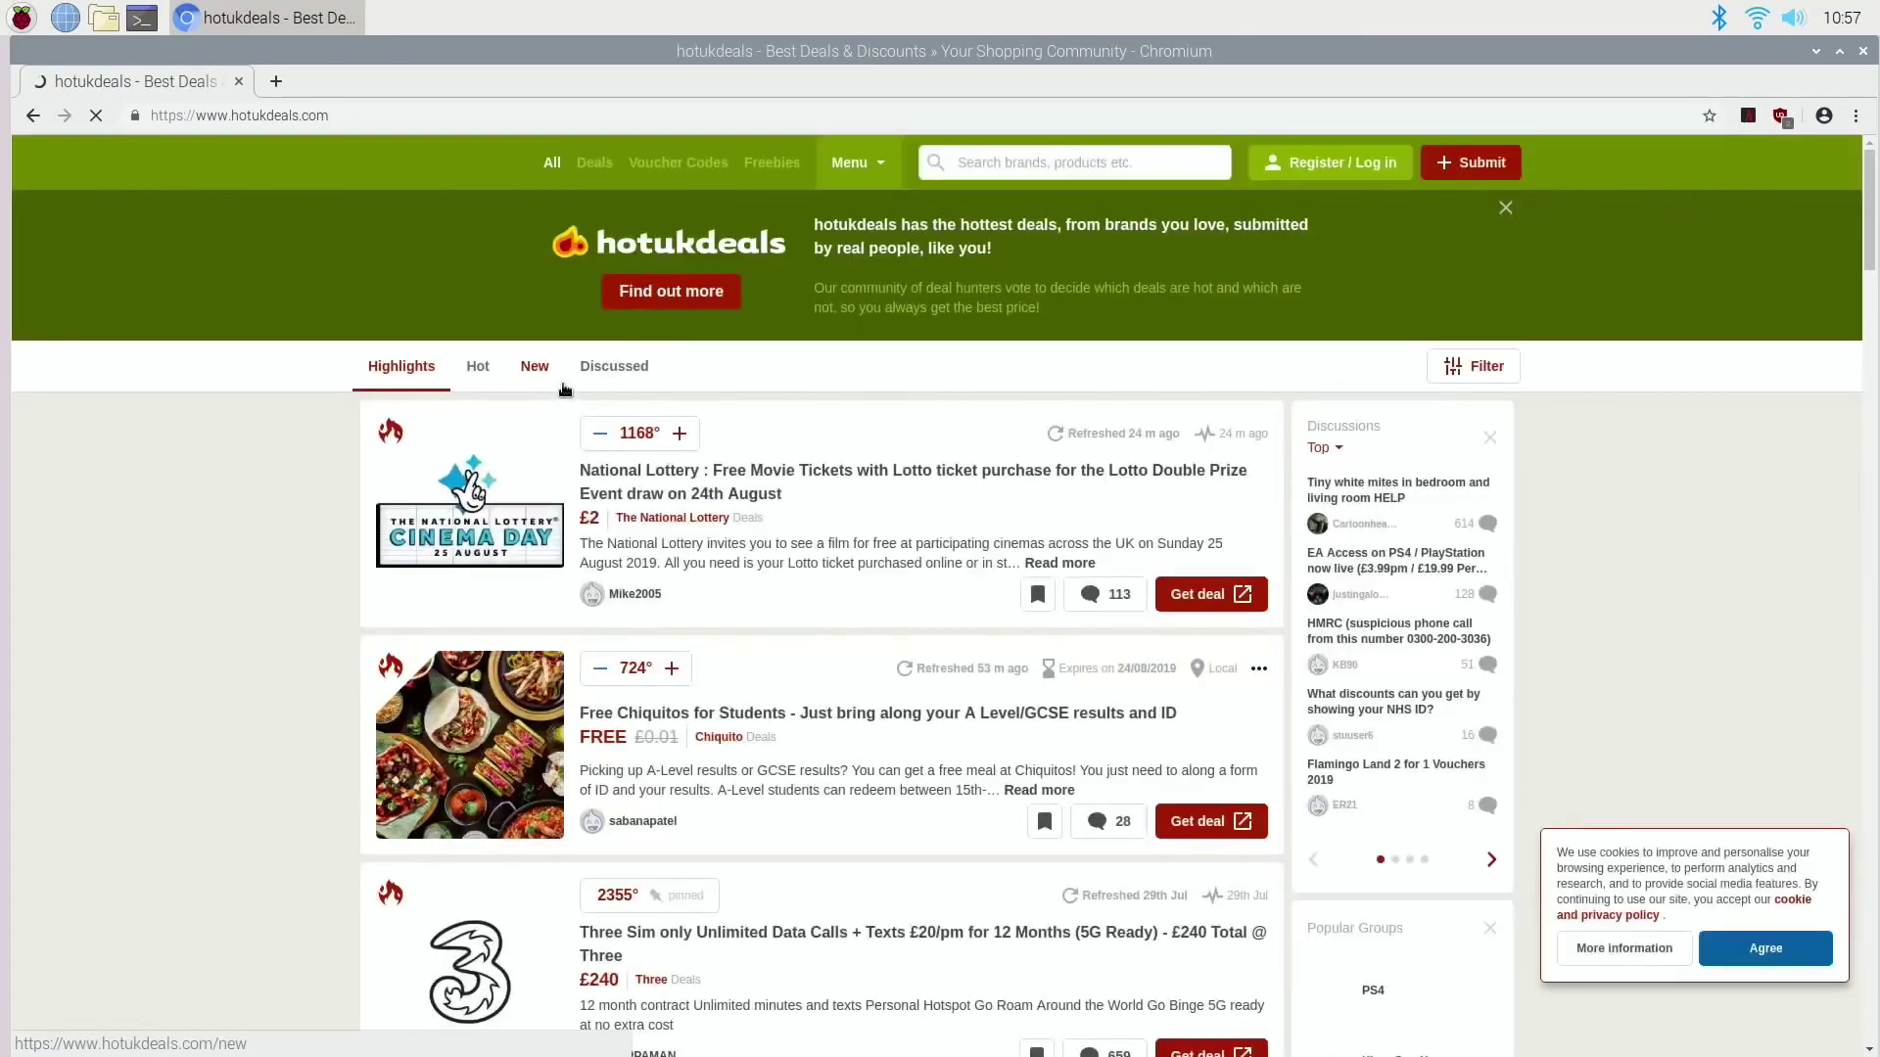
{"action": "scroll", "coordinate": [578, 400], "scroll_direction": "down", "scroll_amount": 2}
{"action": "scroll", "coordinate": [580, 403], "scroll_direction": "down", "scroll_amount": 8}
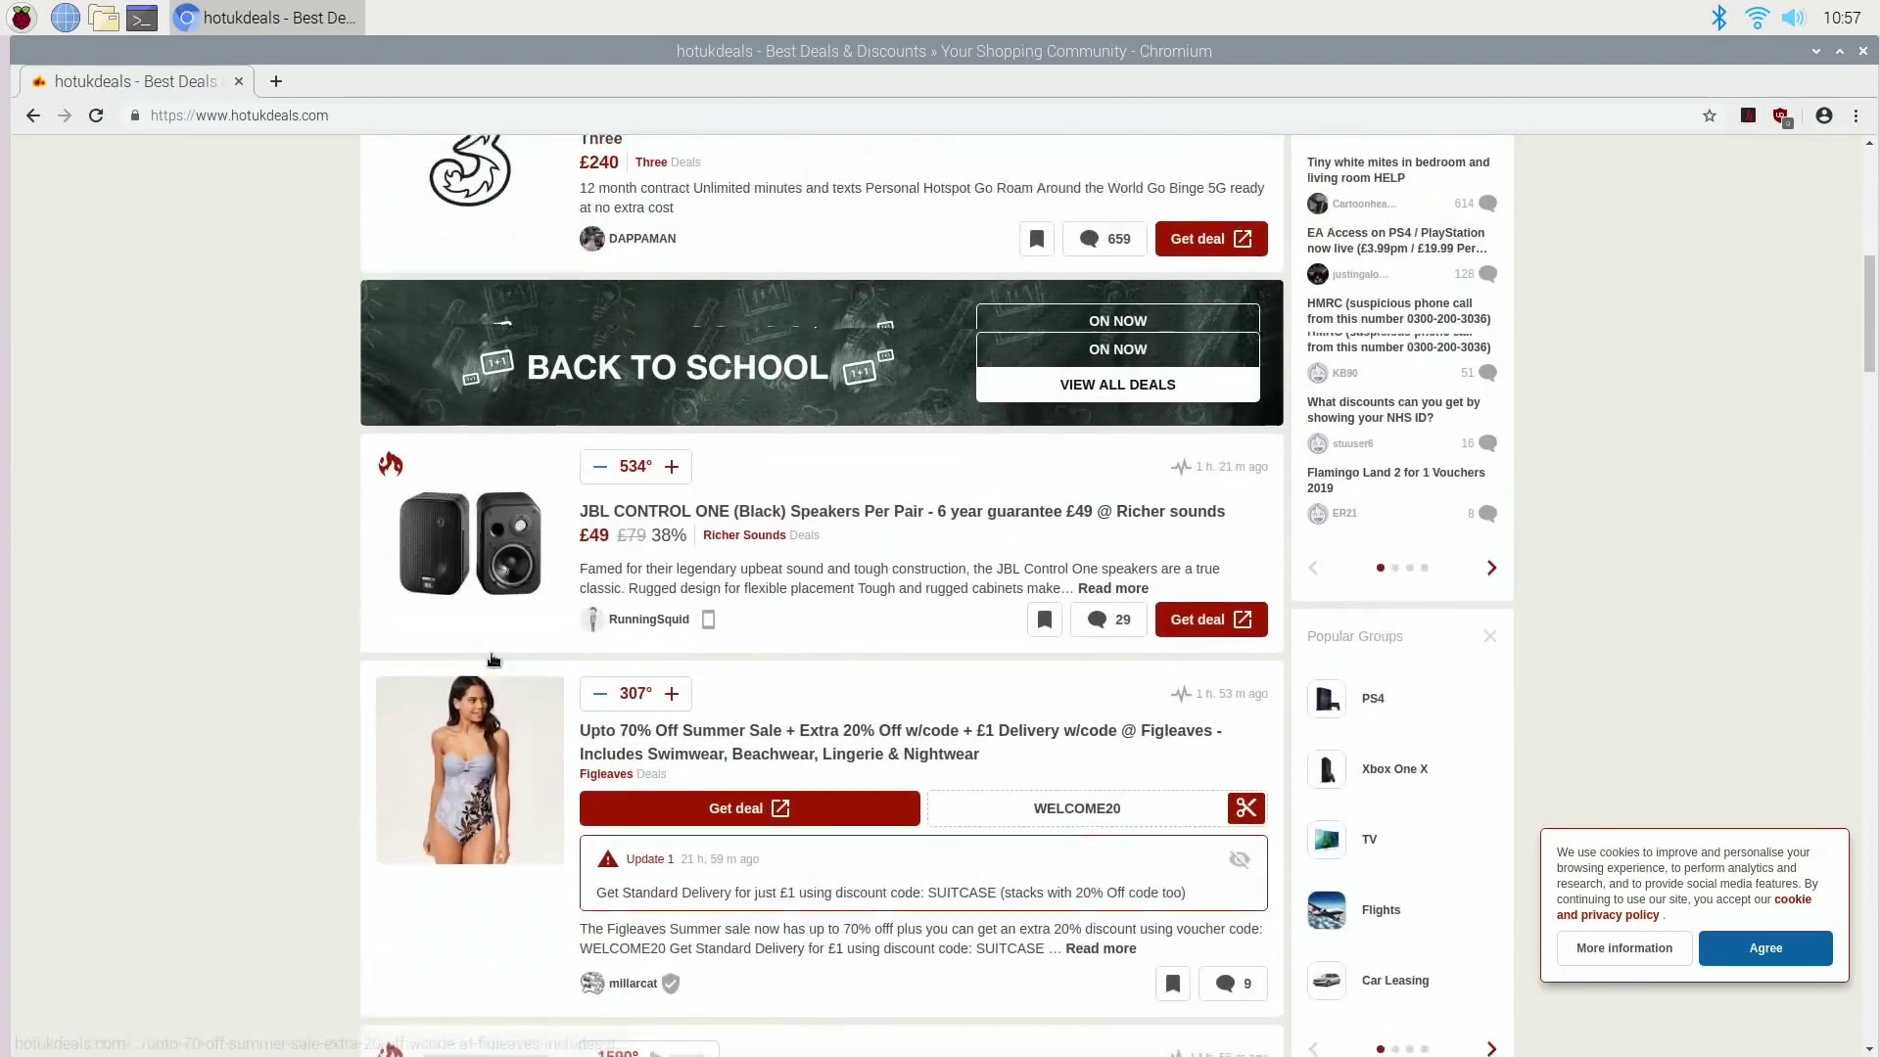
{"action": "scroll", "coordinate": [501, 654], "scroll_direction": "up", "scroll_amount": 10}
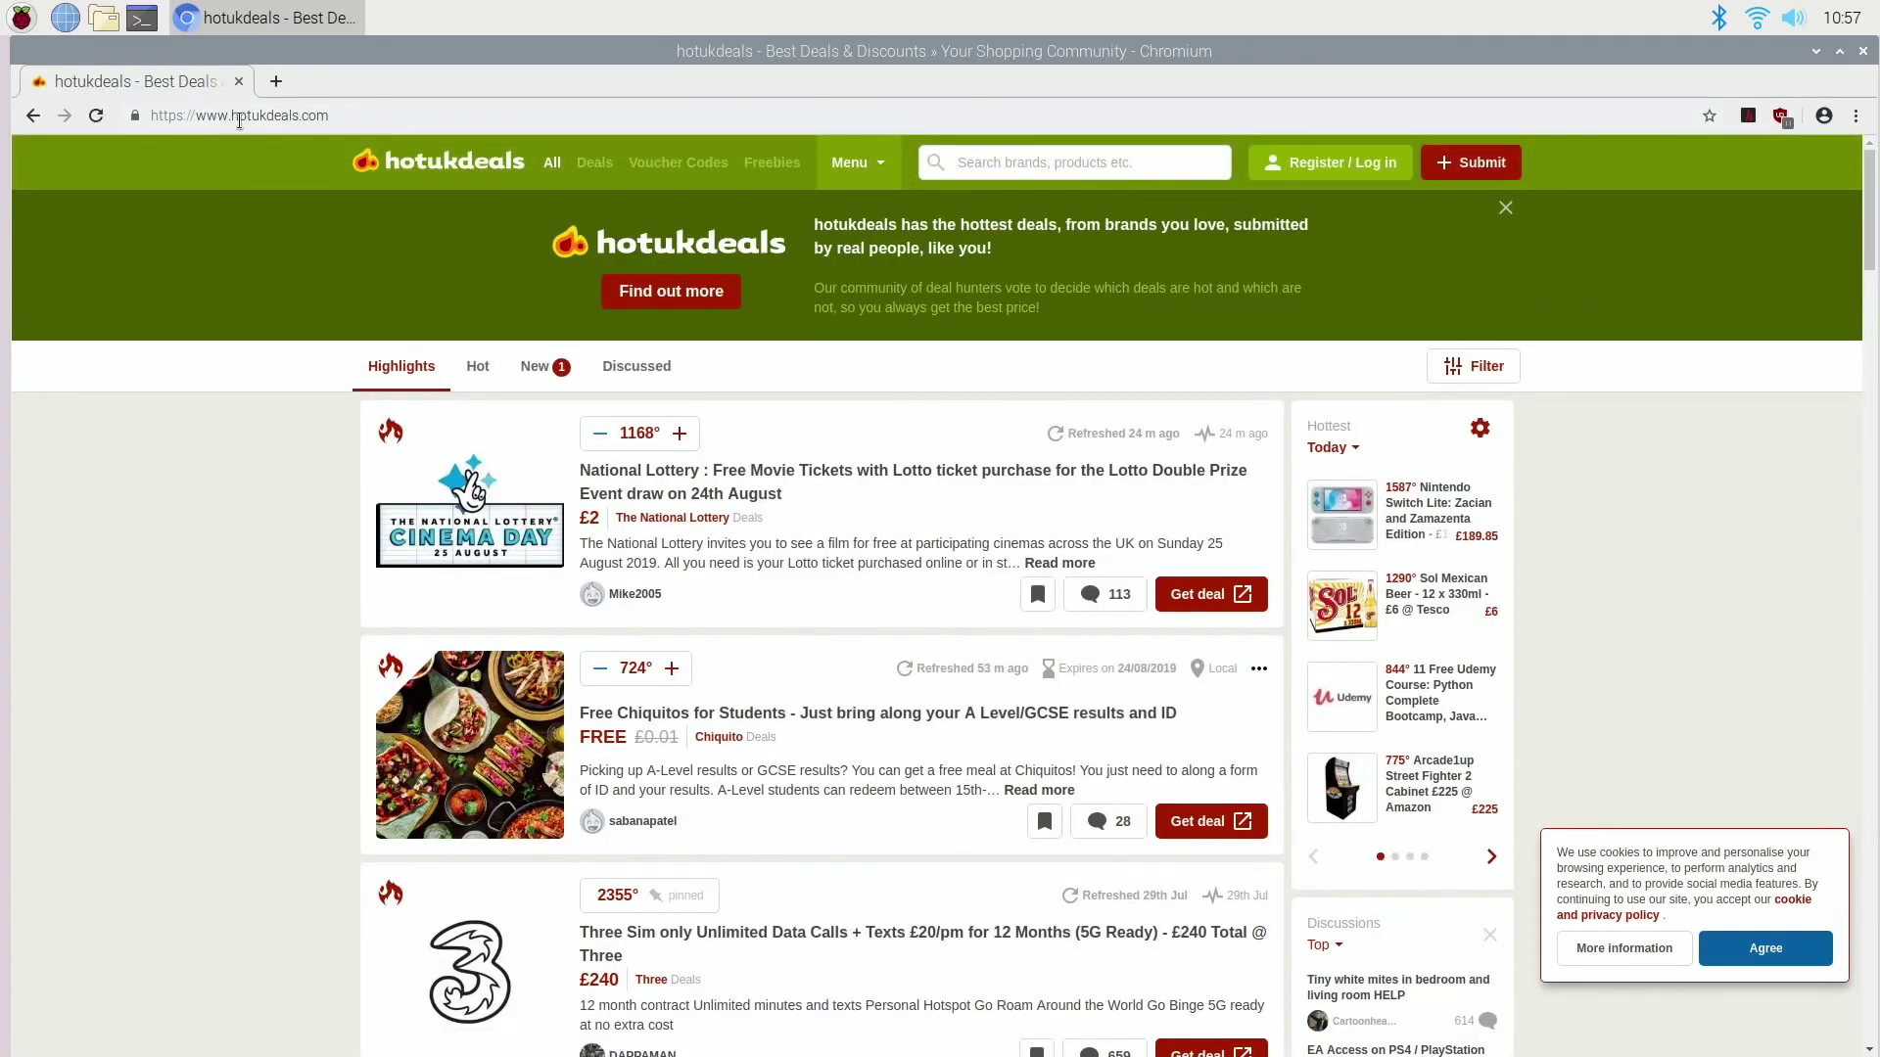
- Go to YouTube, search leepspvideo, dismiss the Terms notice and skip ahead in the Tomb Raider OpenLara video
{"action": "left_click", "coordinate": [243, 118]}
{"action": "type", "text": "youtub"}
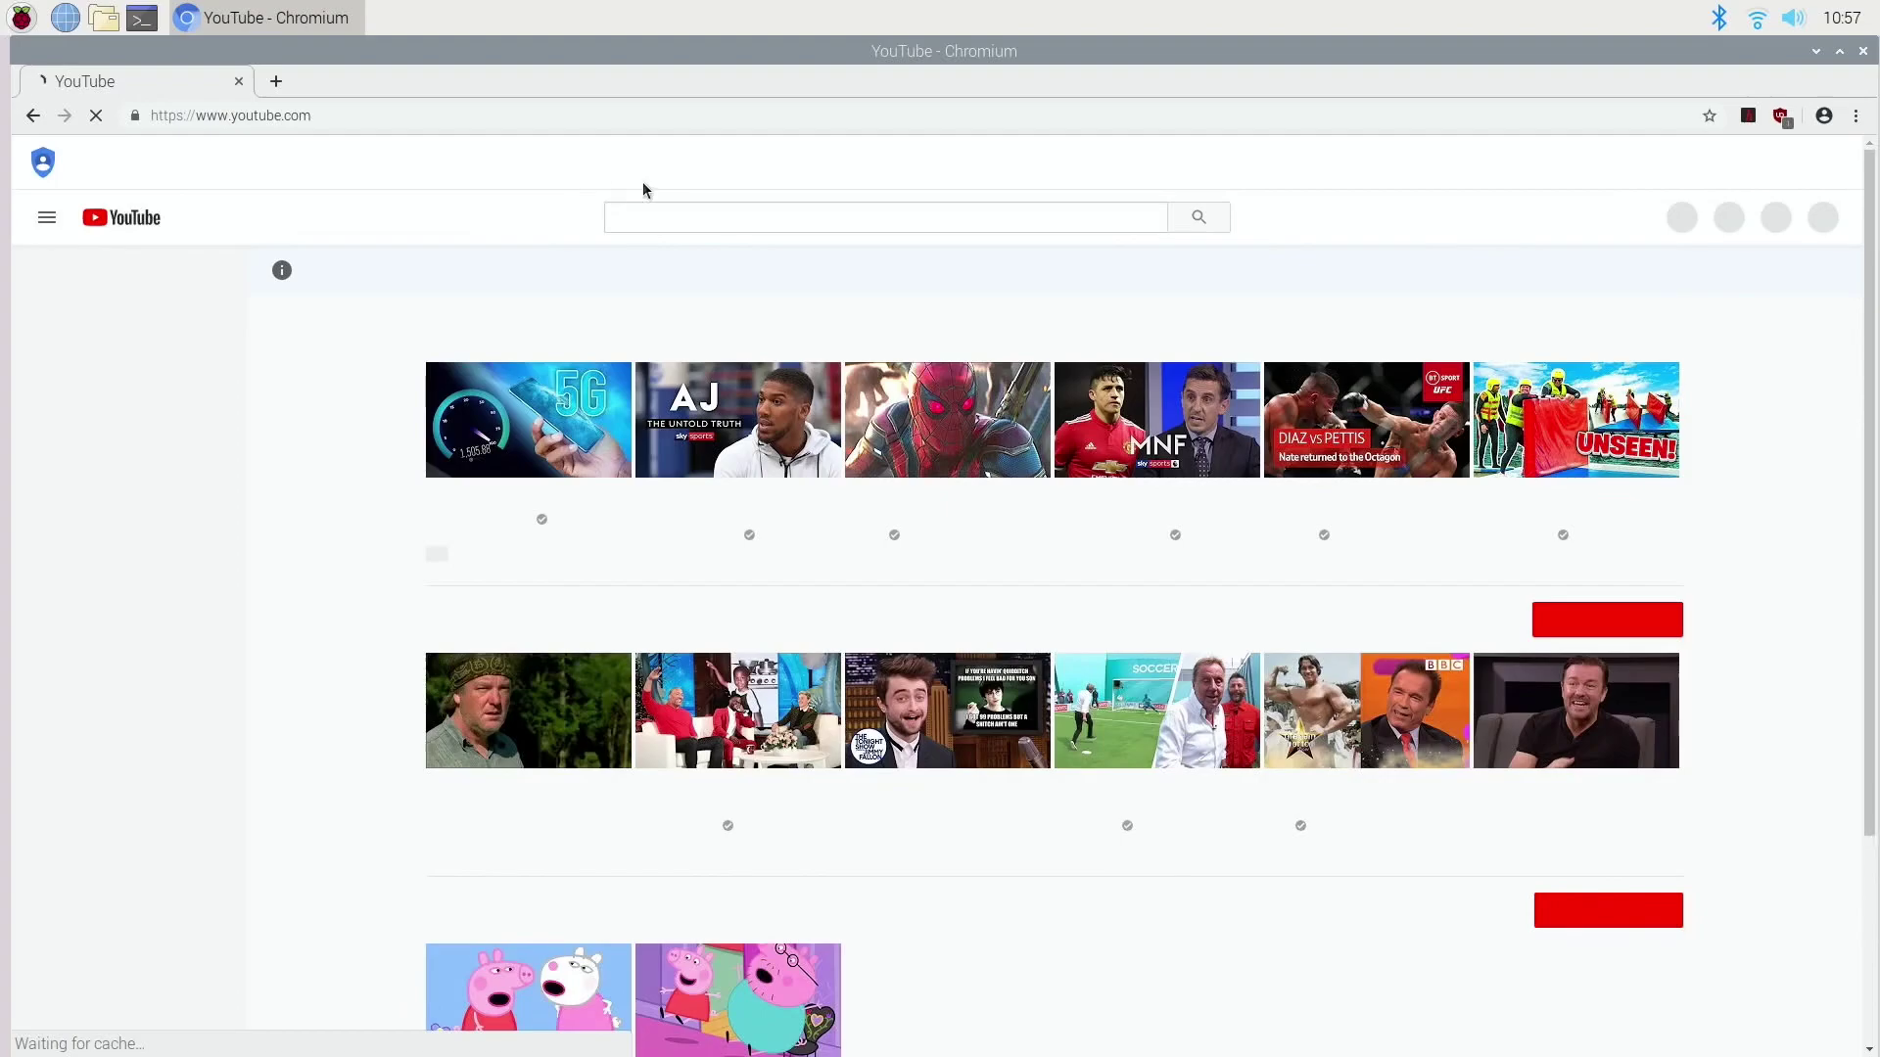
{"action": "left_click", "coordinate": [648, 213]}
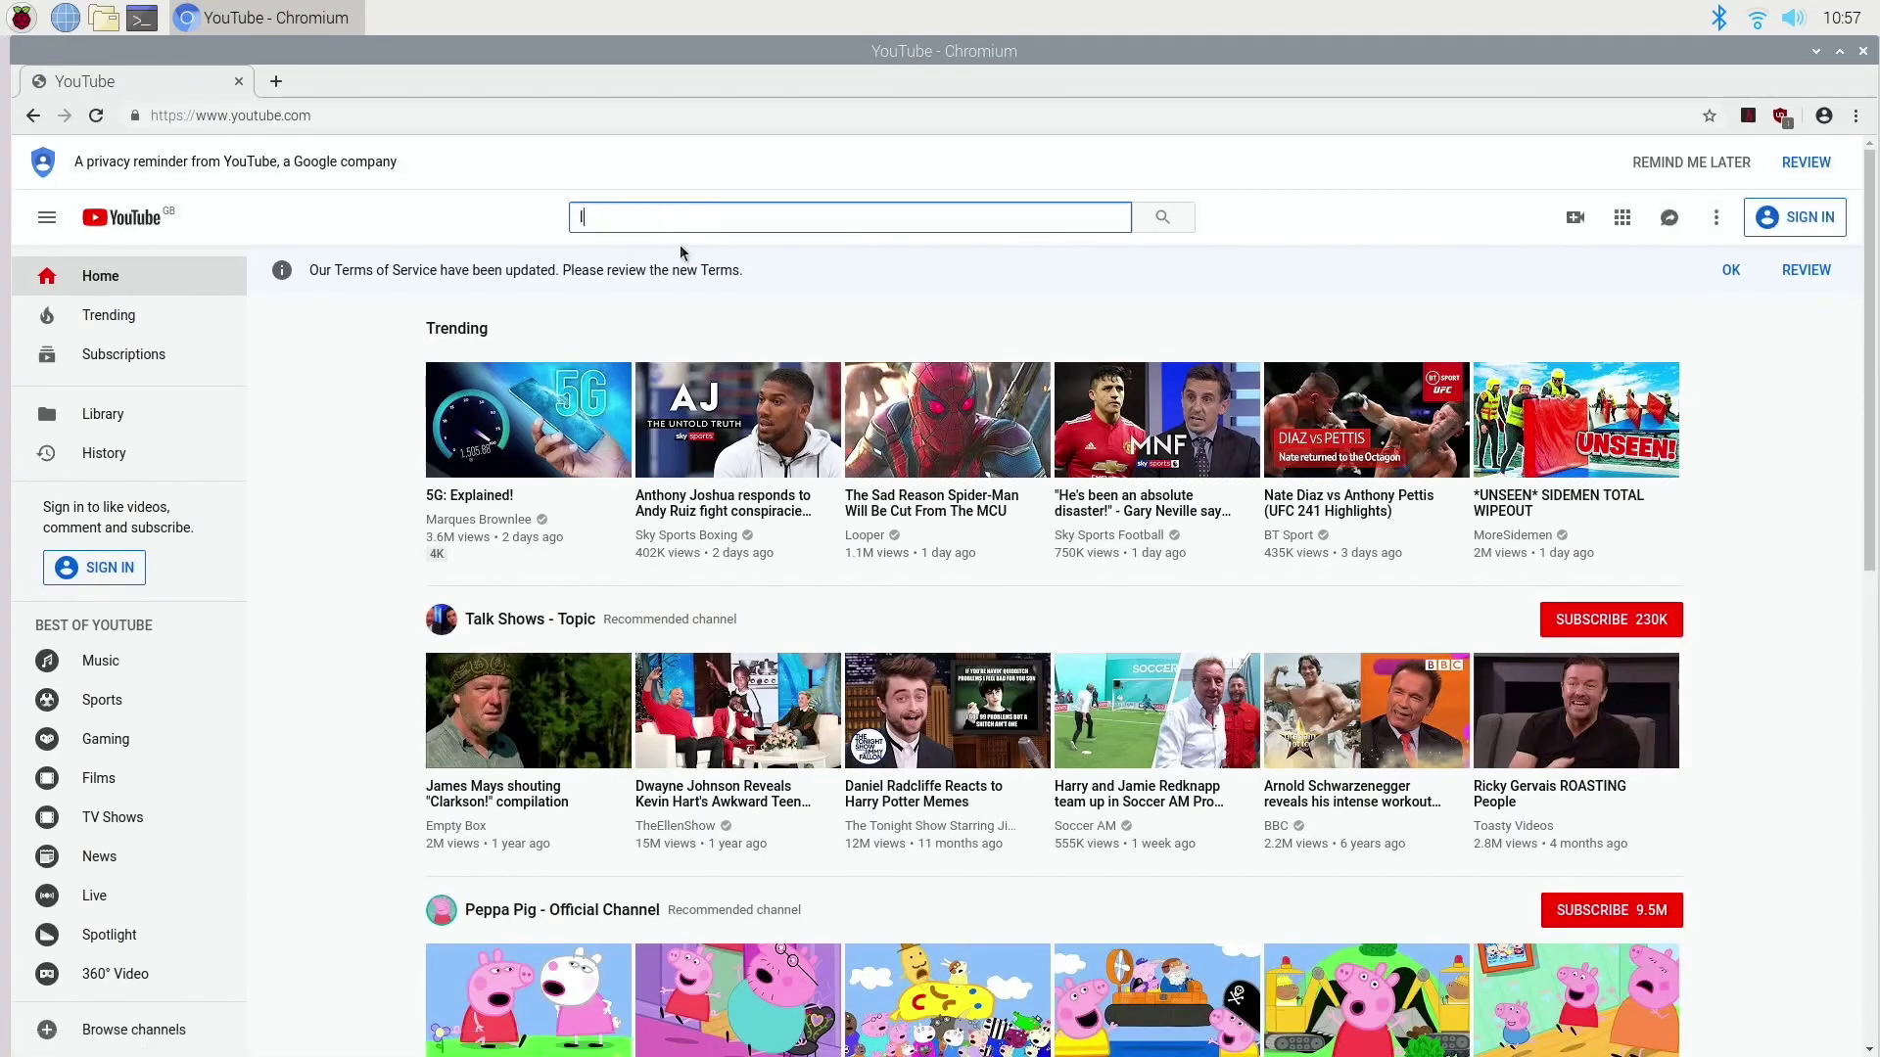
{"action": "type", "text": "leepspv"}
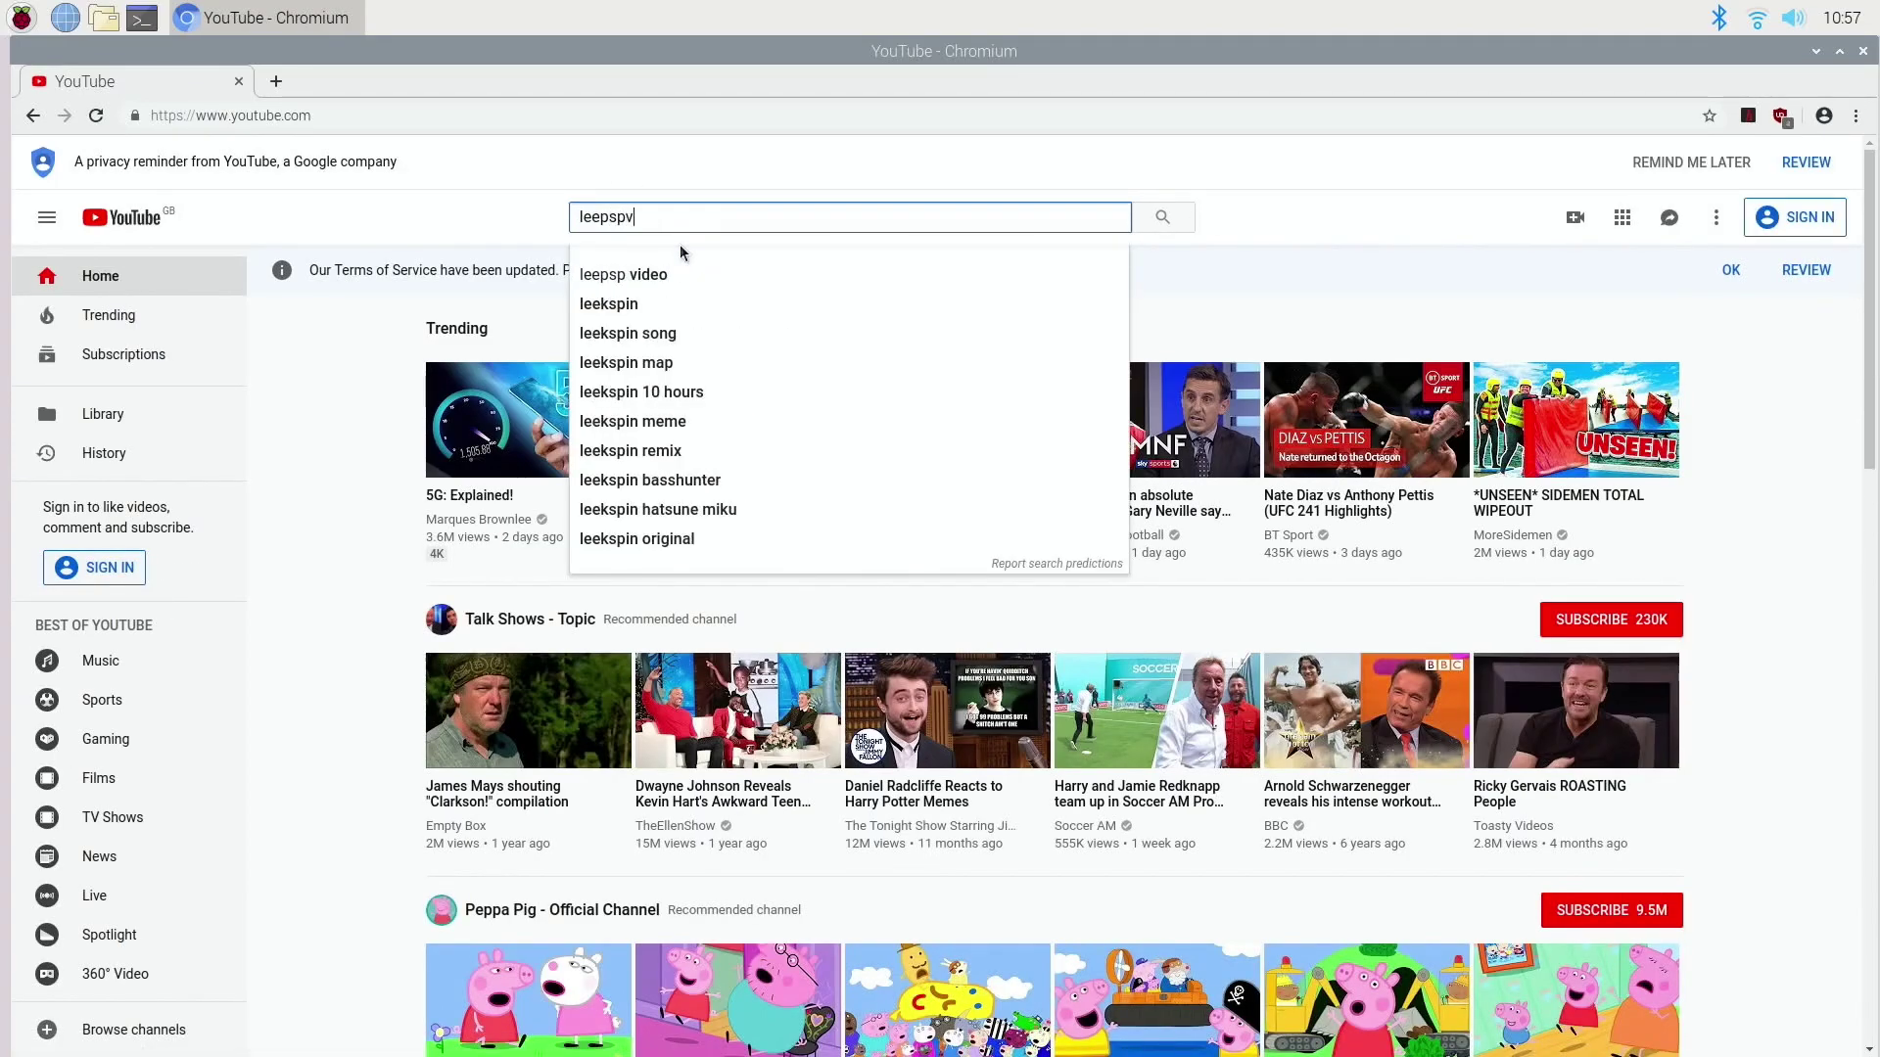
{"action": "type", "text": "ideo"}
{"action": "key", "text": "Return"}
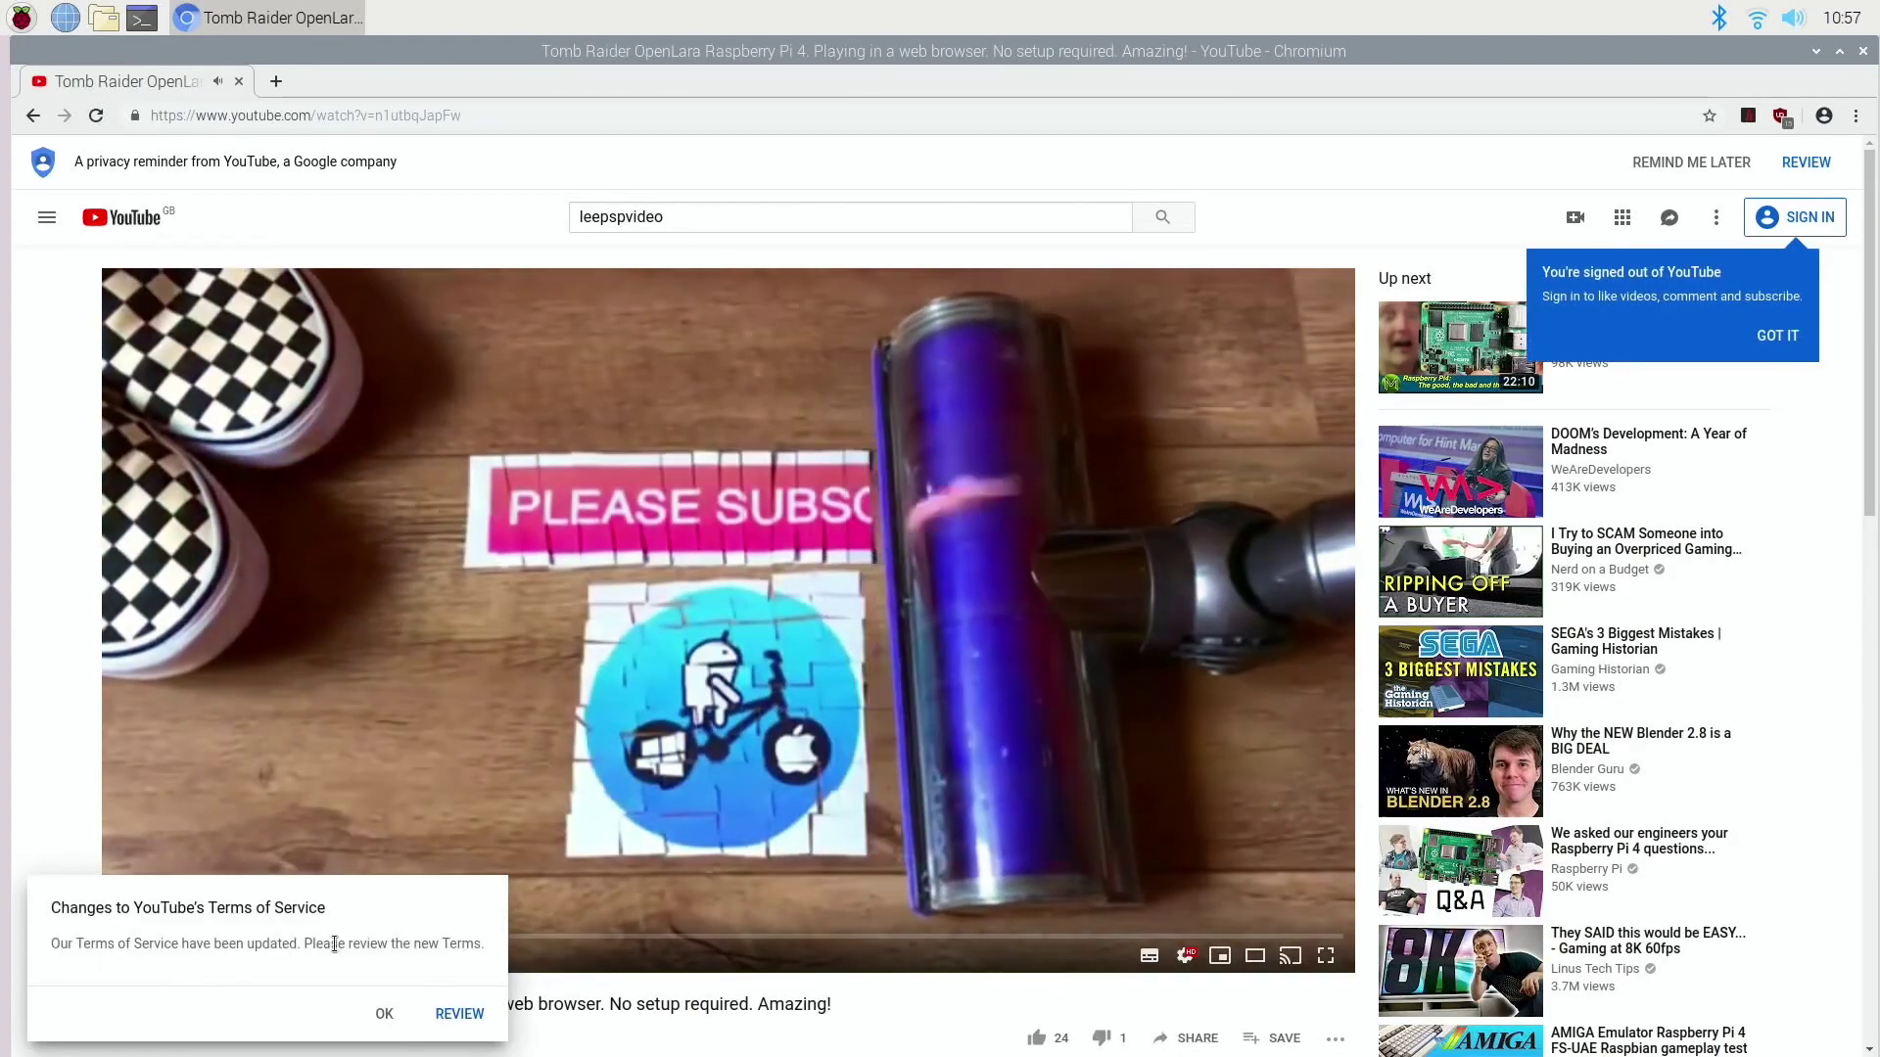
{"action": "left_click", "coordinate": [392, 1014]}
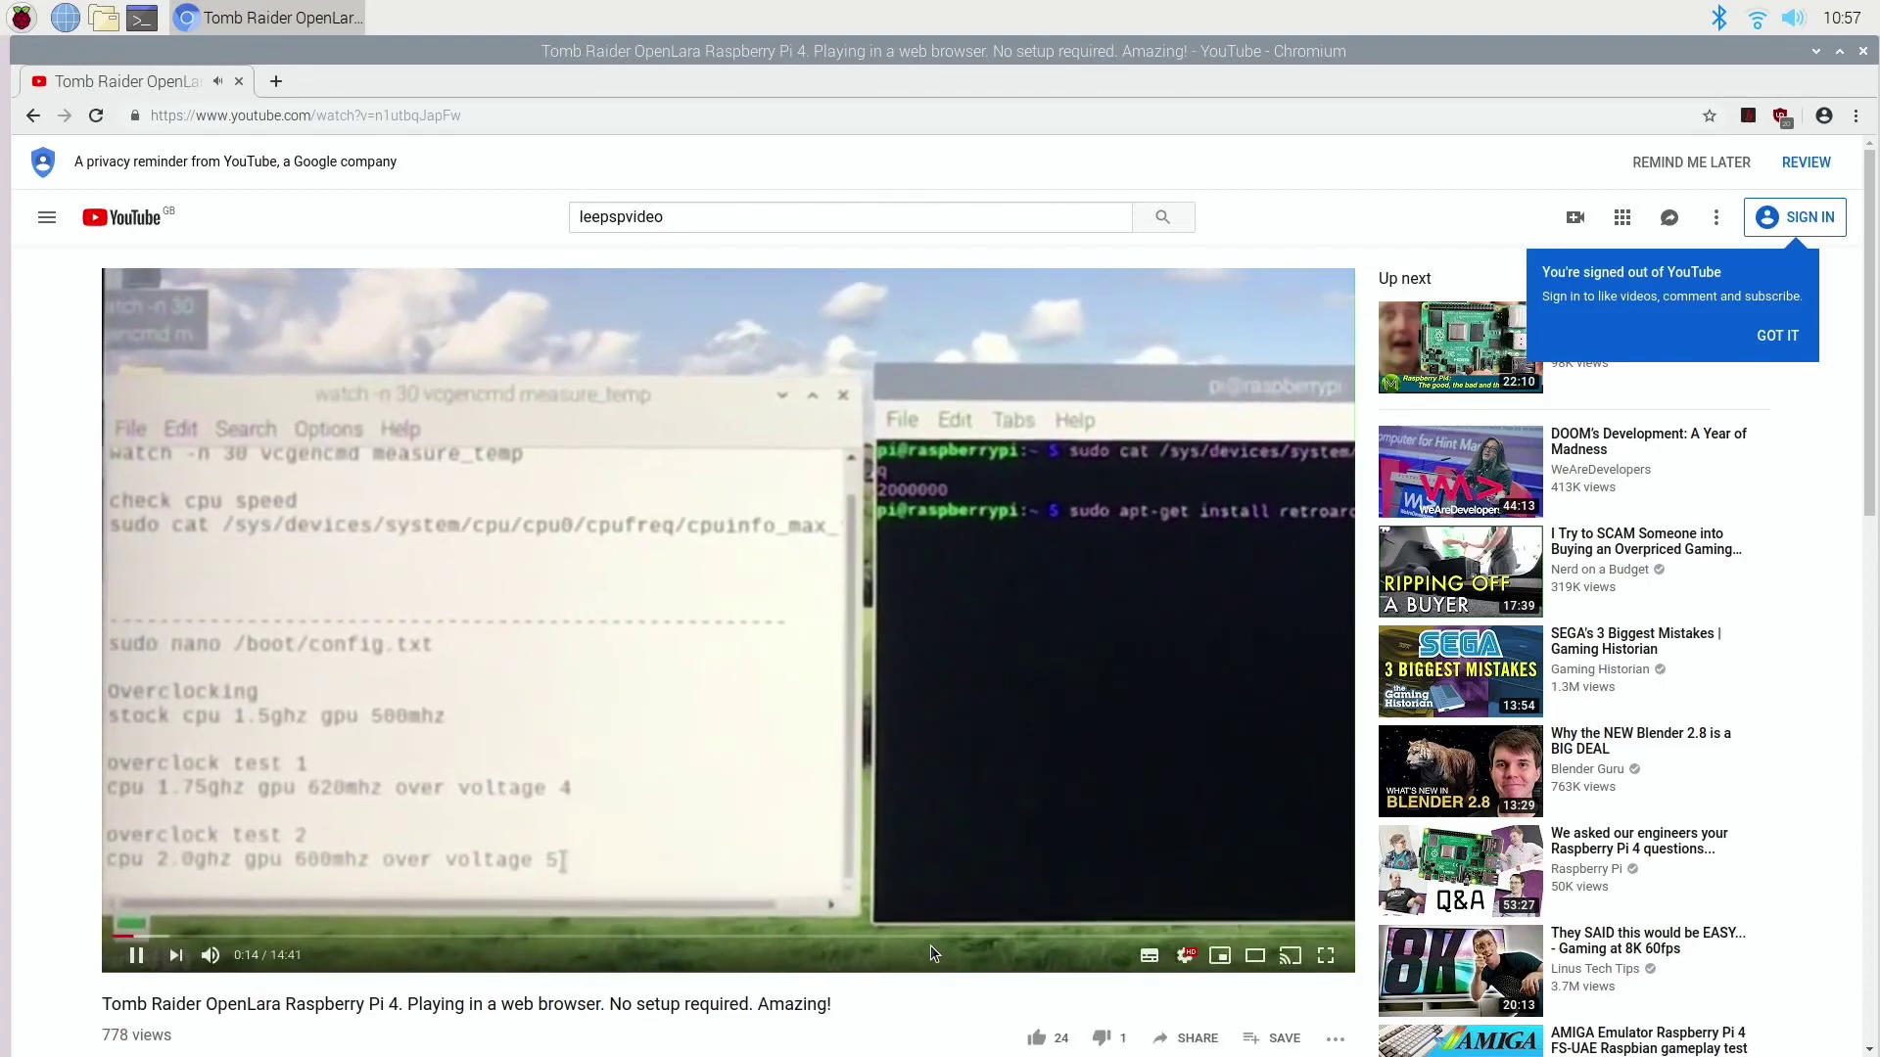
{"action": "left_click", "coordinate": [932, 938]}
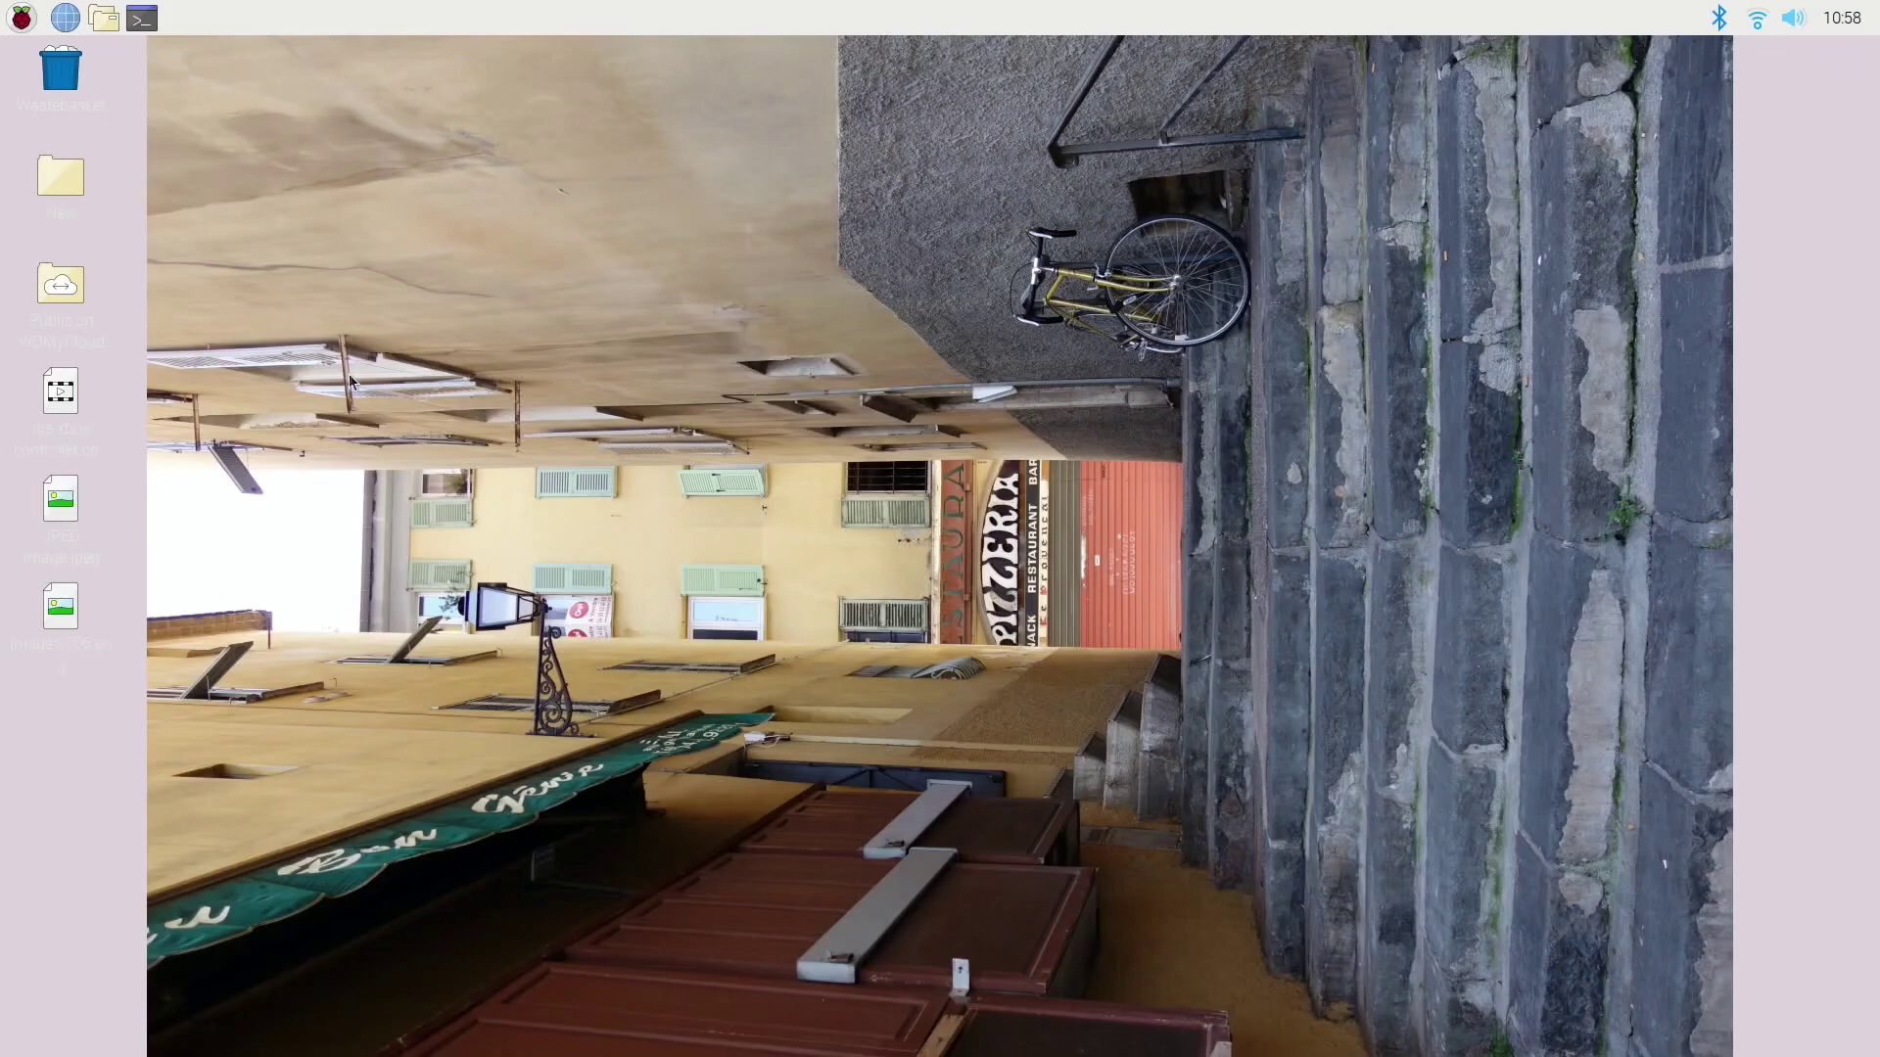
- Play ios xbox controller compatability.mp4 in VLC, raise volume to 115%, then close VLC
{"action": "double_click", "coordinate": [66, 394]}
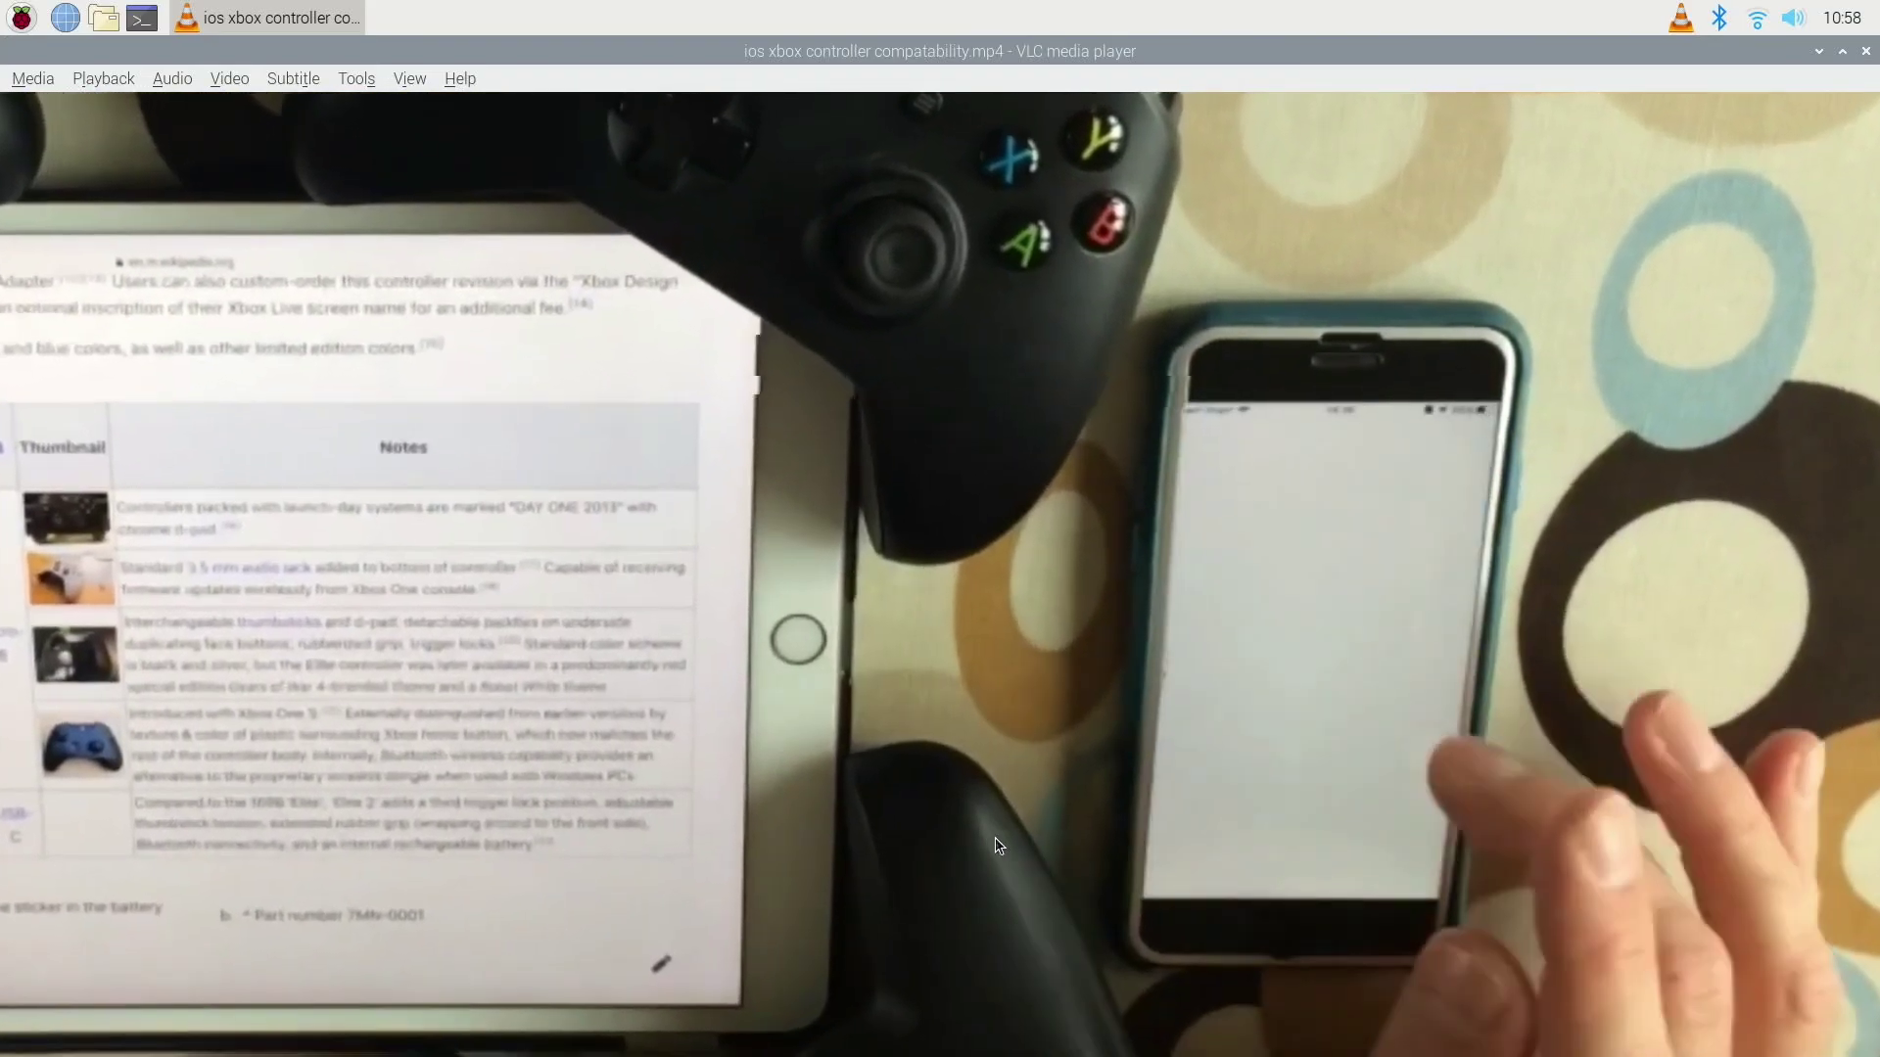
{"action": "scroll", "coordinate": [863, 691], "scroll_direction": "down", "scroll_amount": 2}
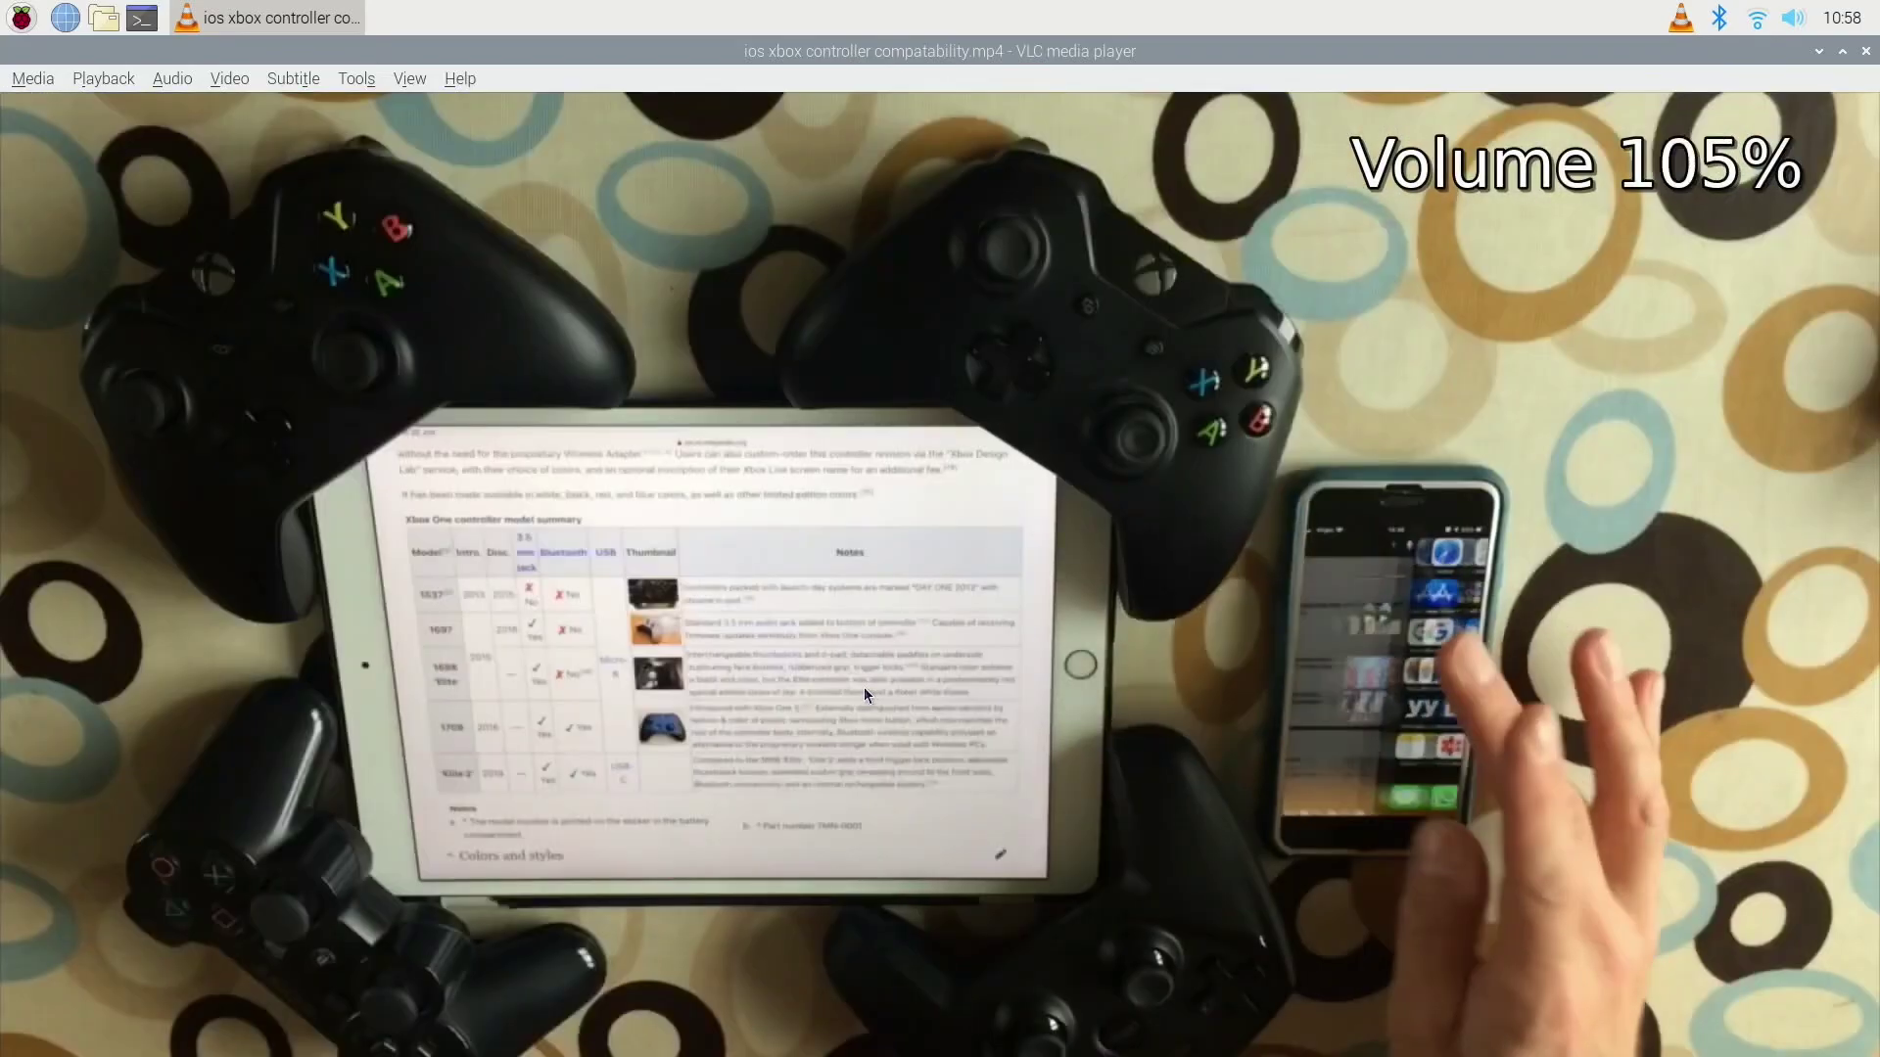
{"action": "scroll", "coordinate": [1508, 272], "scroll_direction": "up", "scroll_amount": 2}
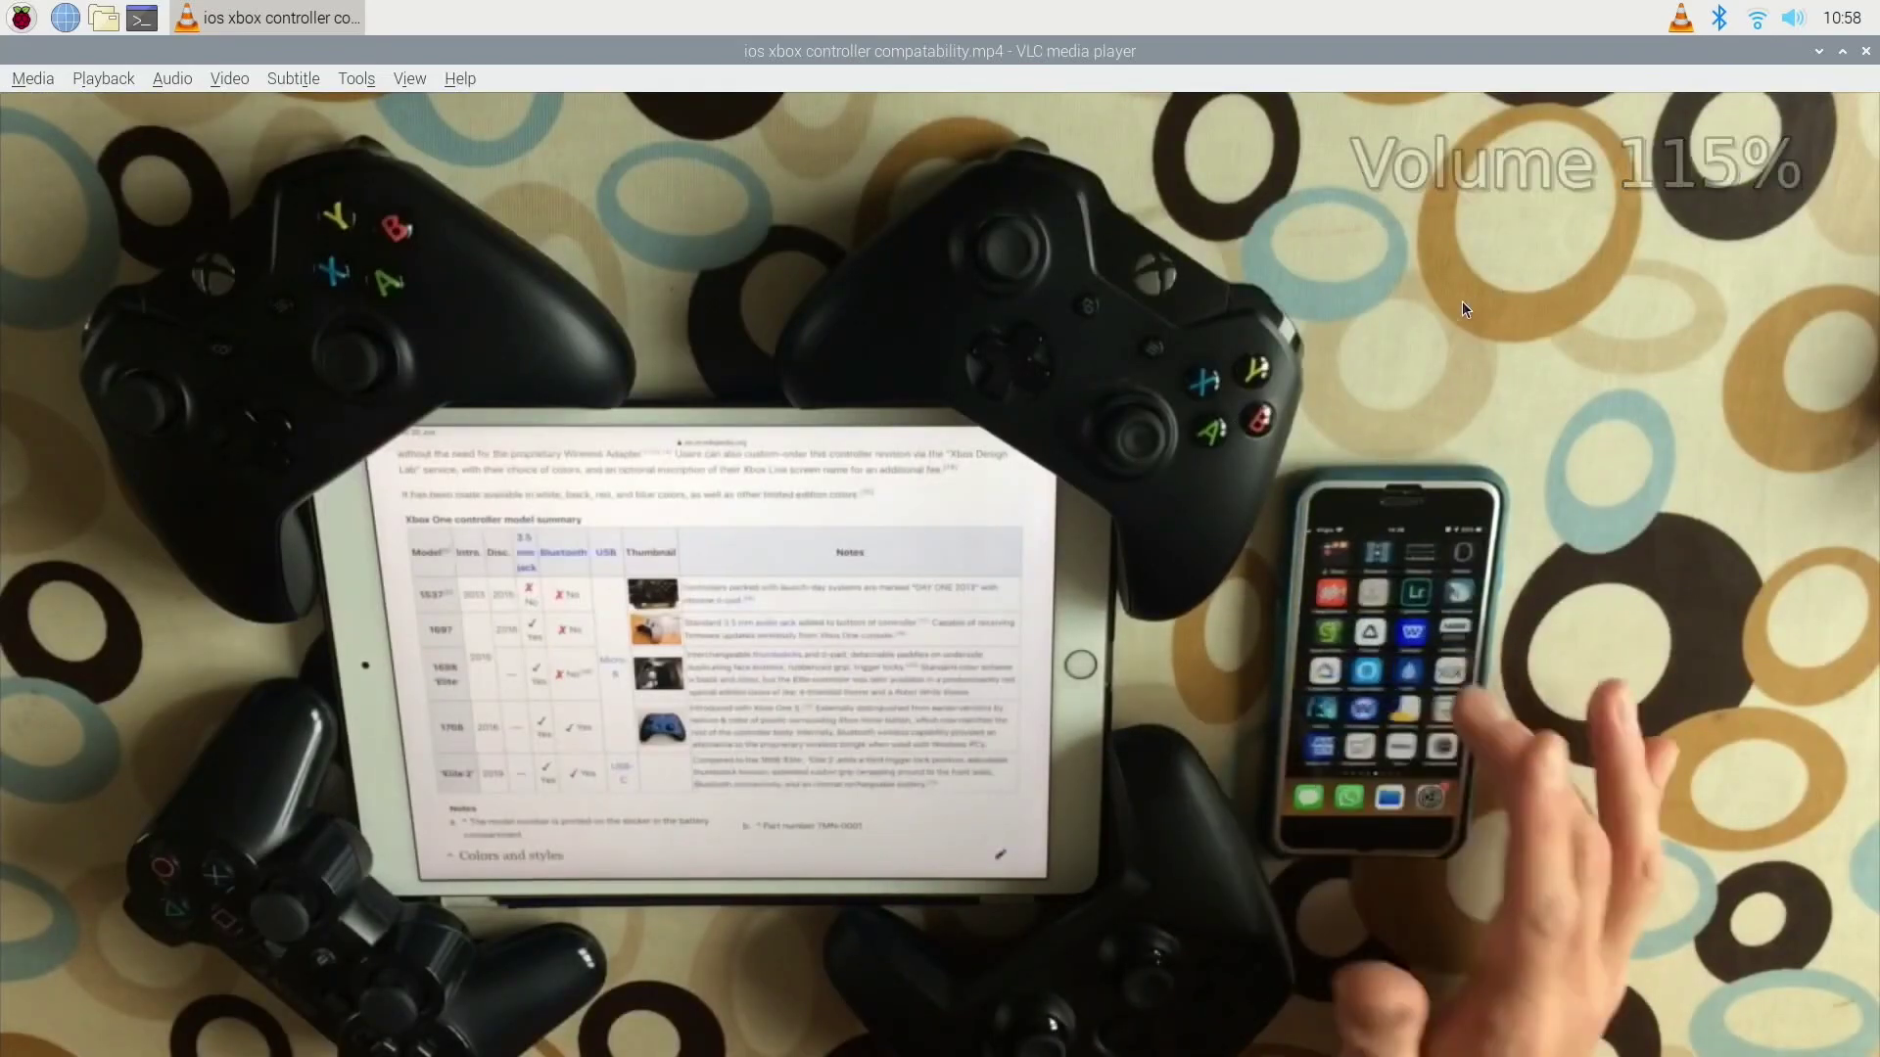
{"action": "left_click", "coordinate": [1866, 50]}
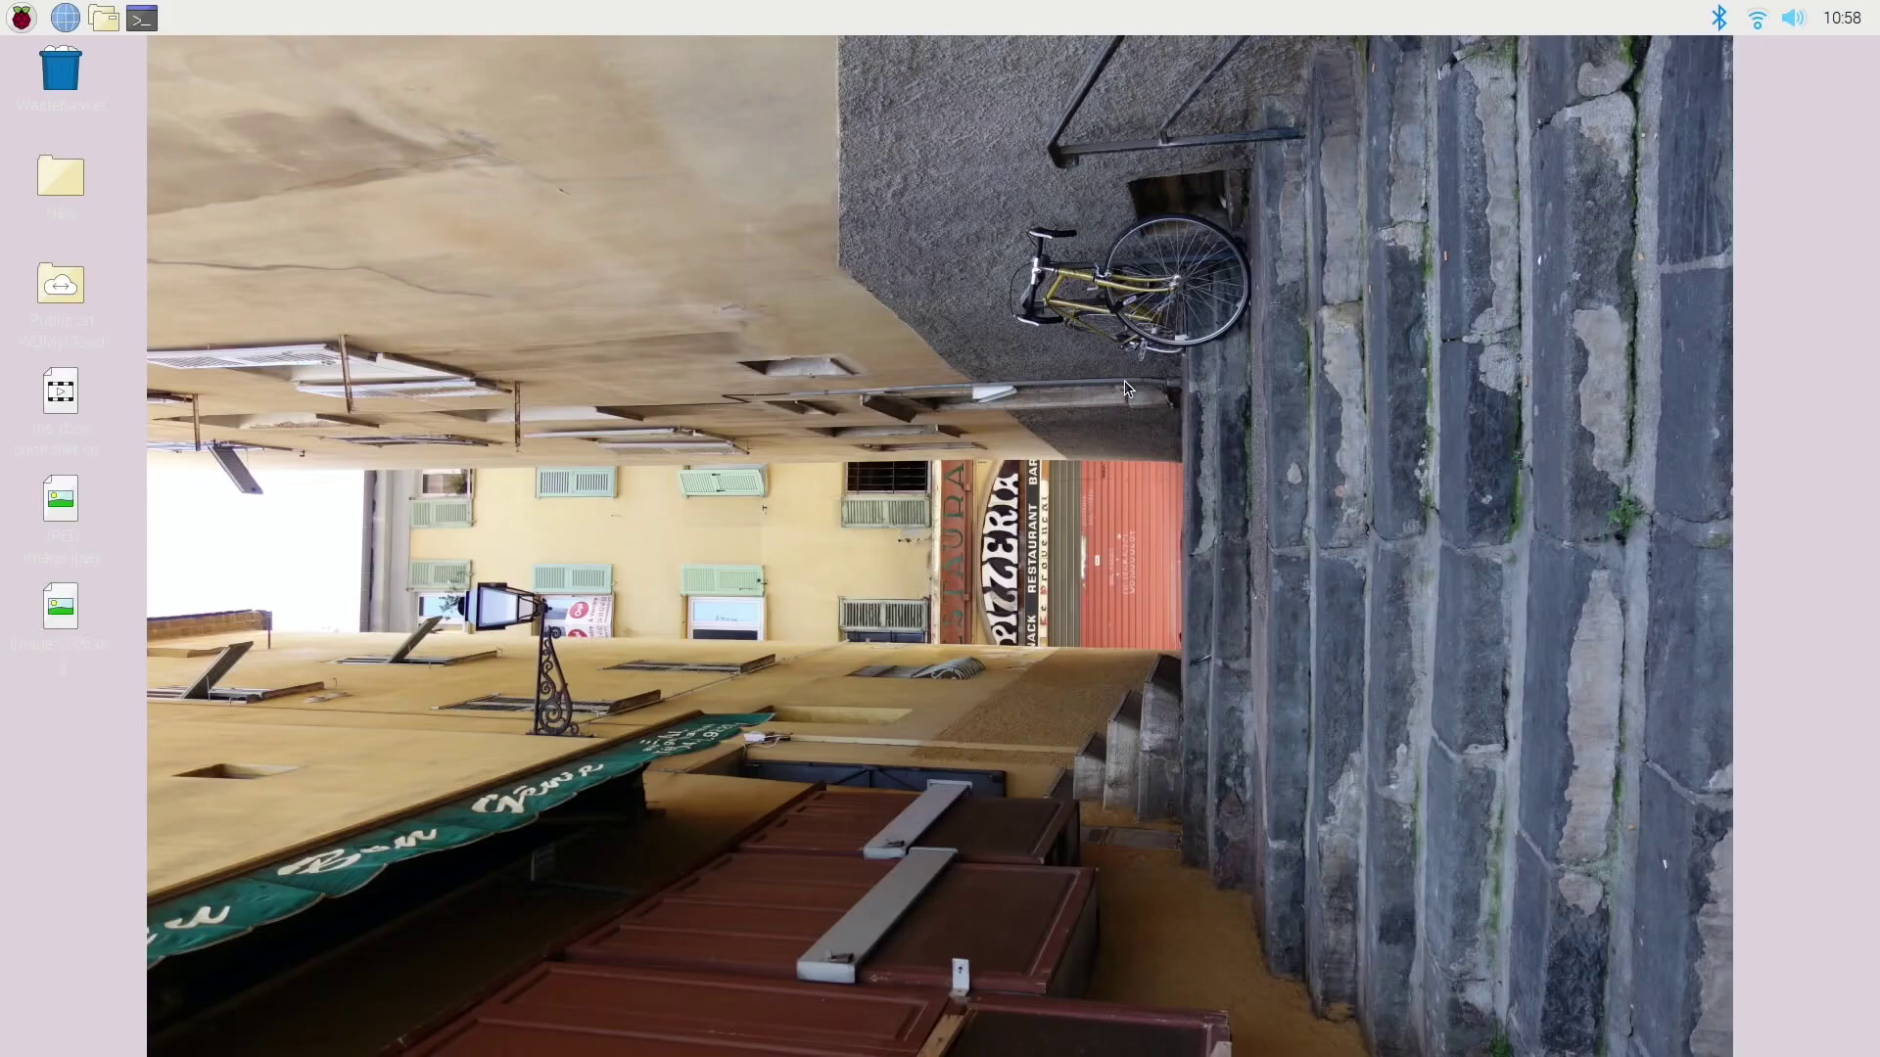
{"action": "key", "text": "Right"}
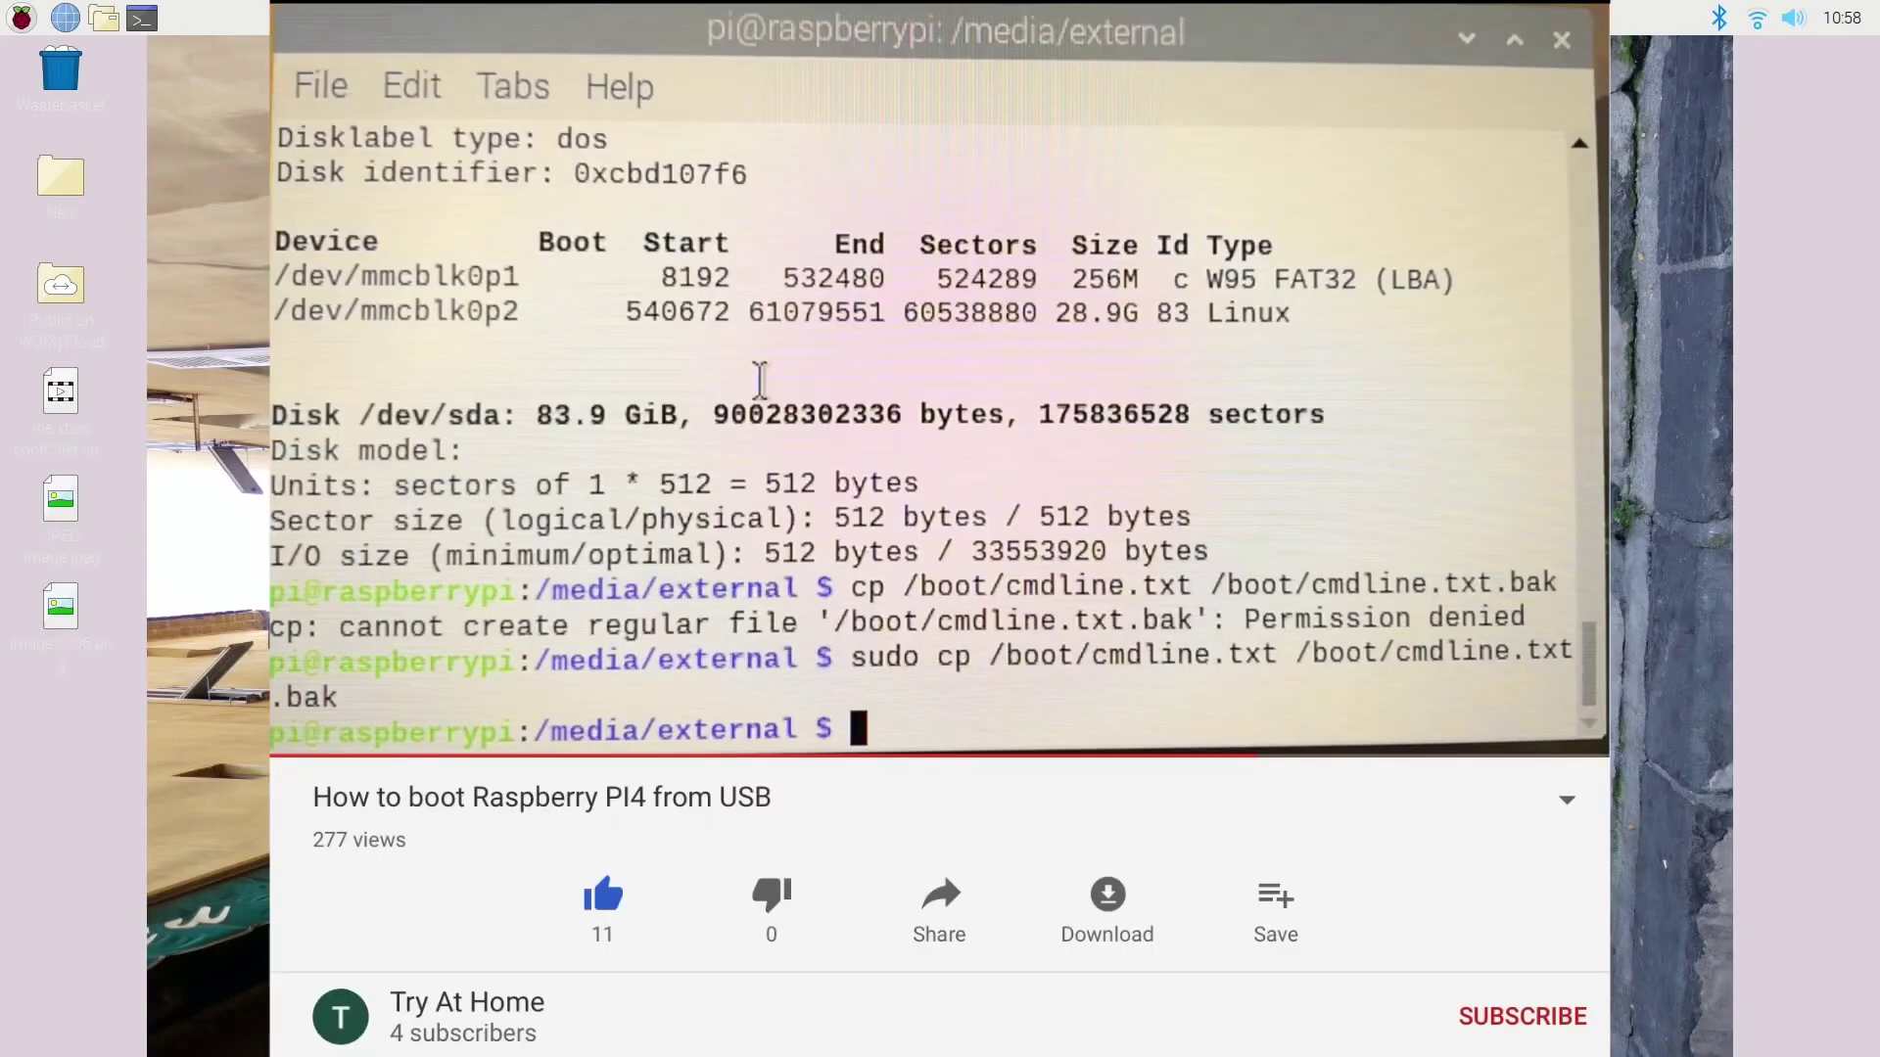
{"action": "key", "text": "Right"}
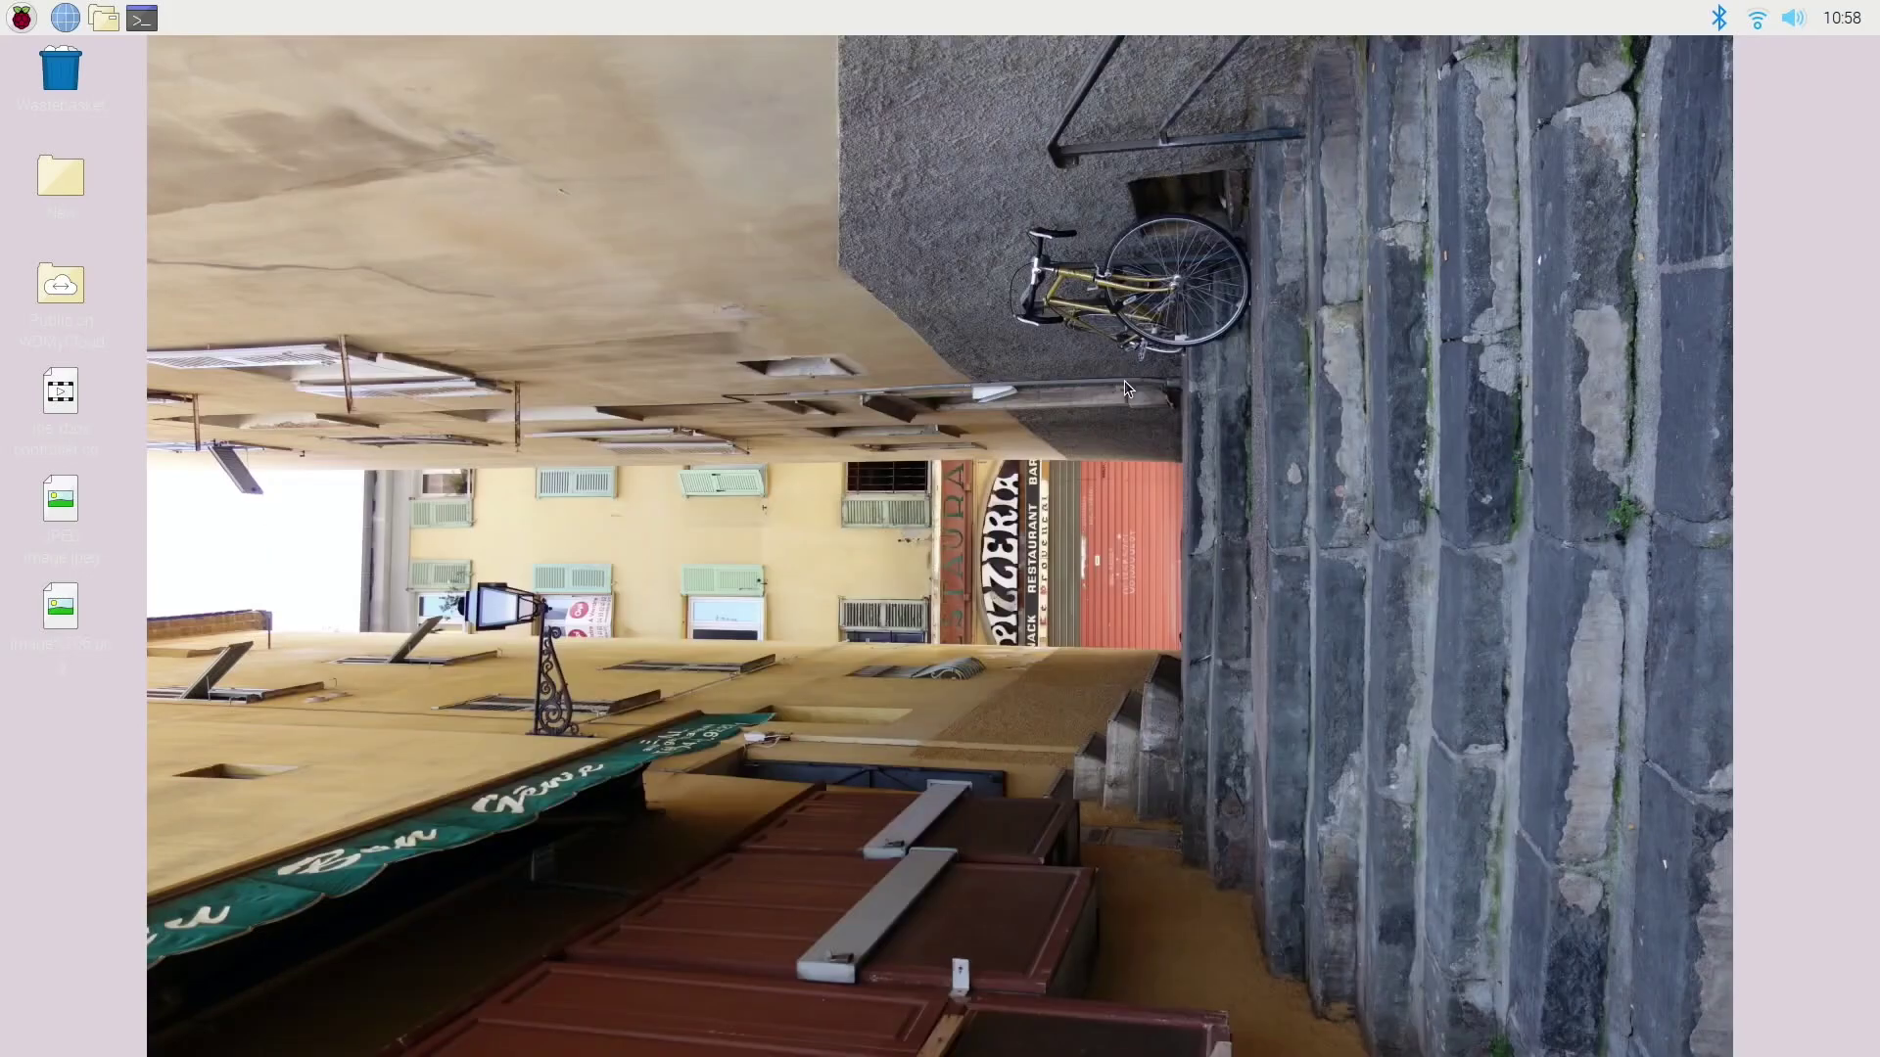
{"action": "key", "text": "Right"}
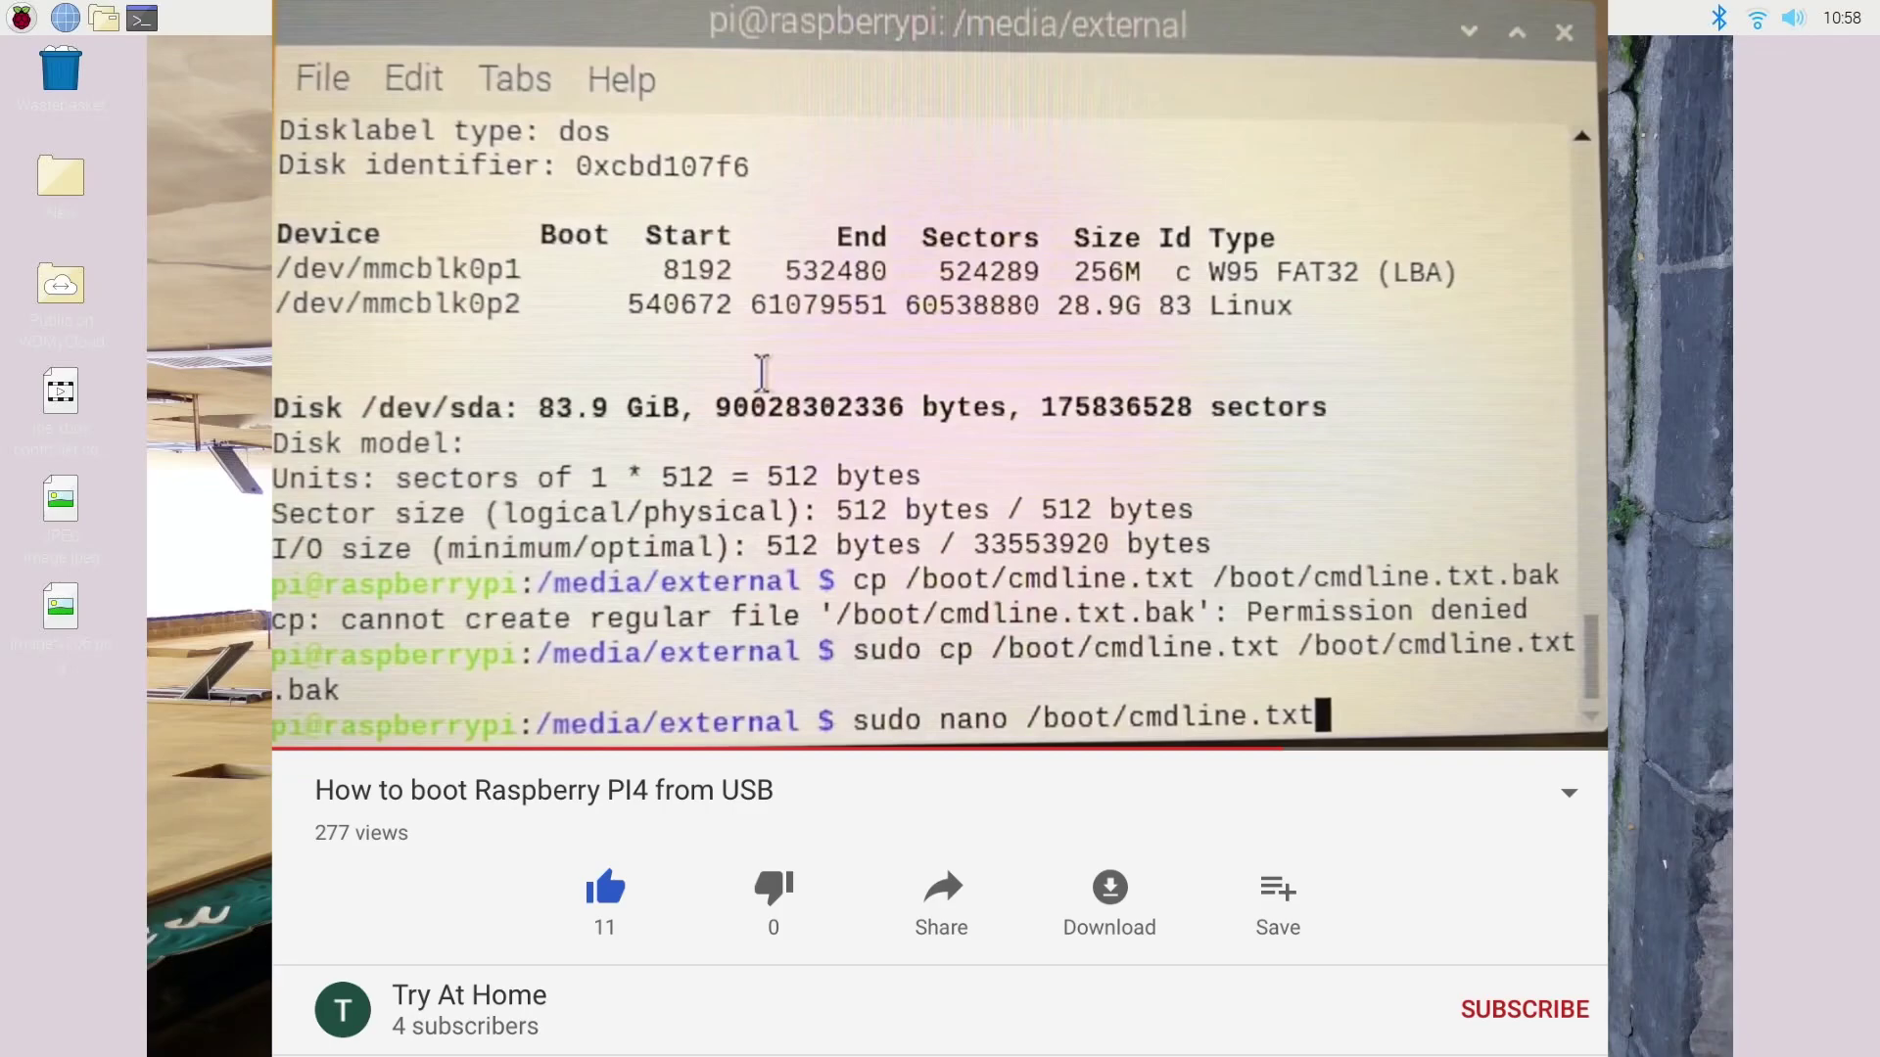
{"action": "key", "text": "Right"}
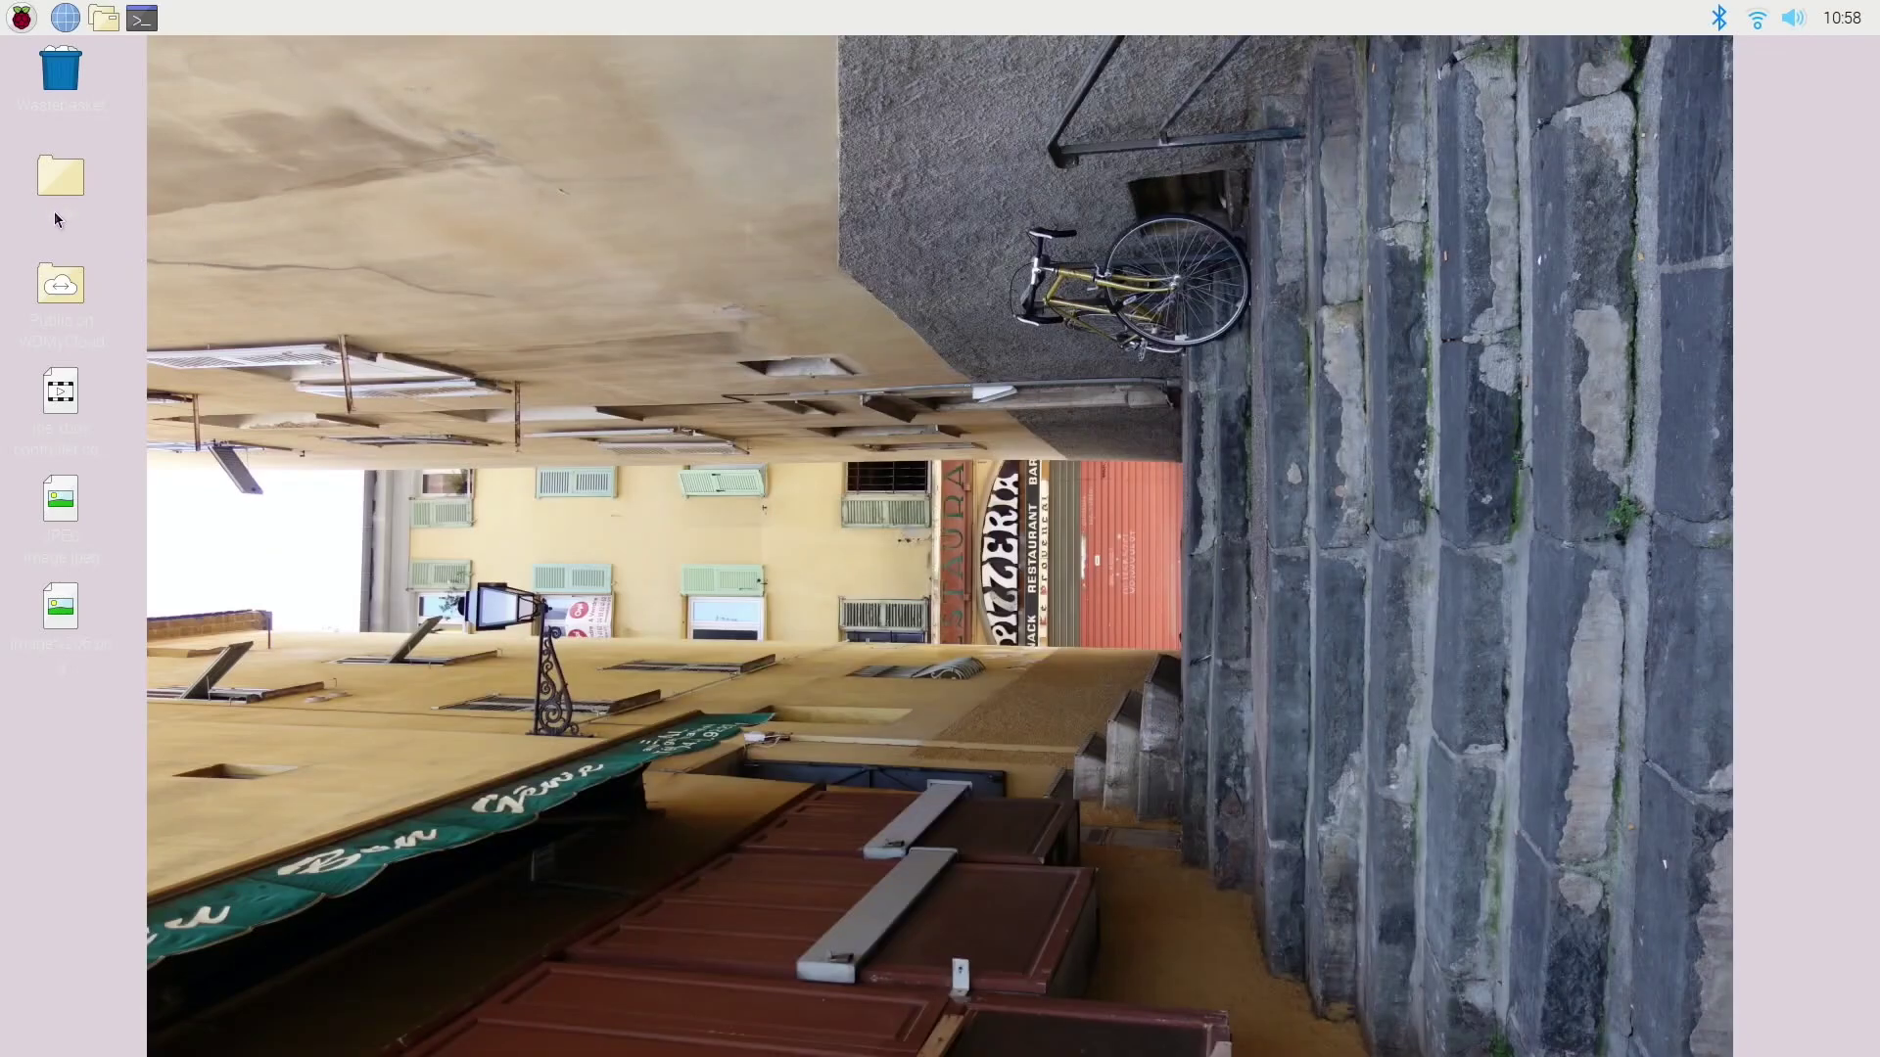